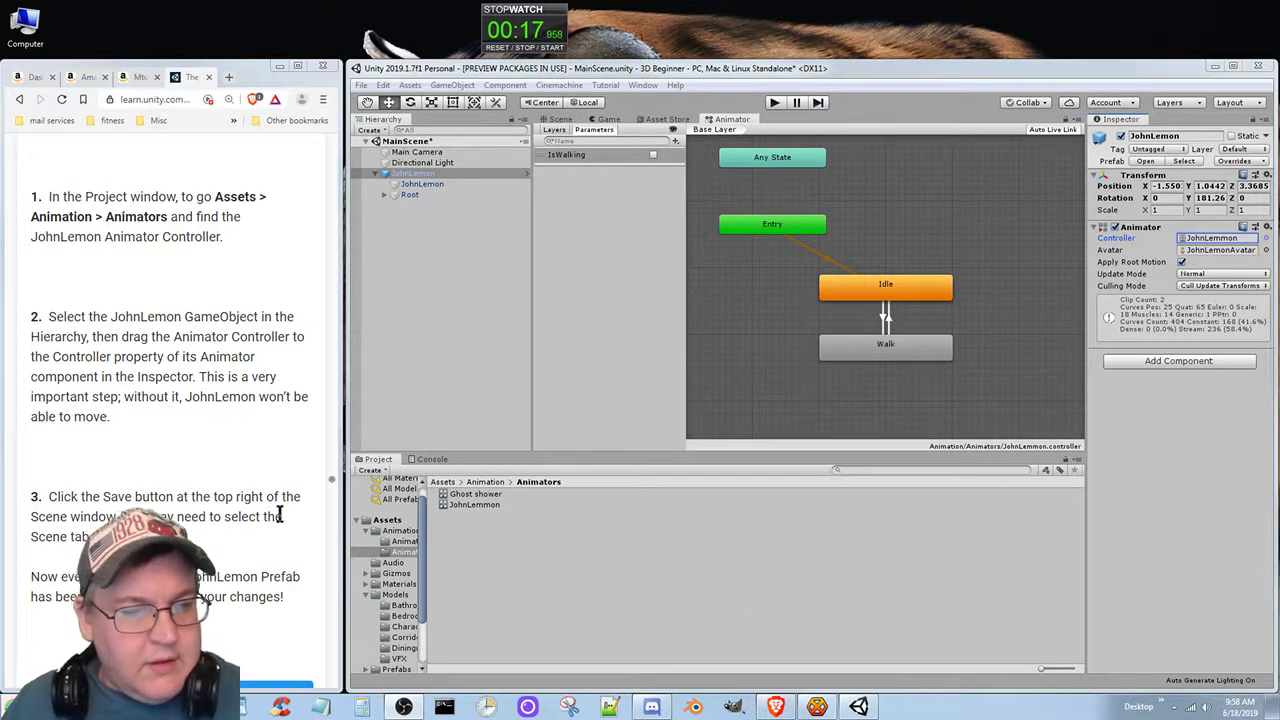
# Read the tutorial's step on saving the prefab and inspect JohnLemon and its child objects in the Scene view
pyautogui.click(187, 449)
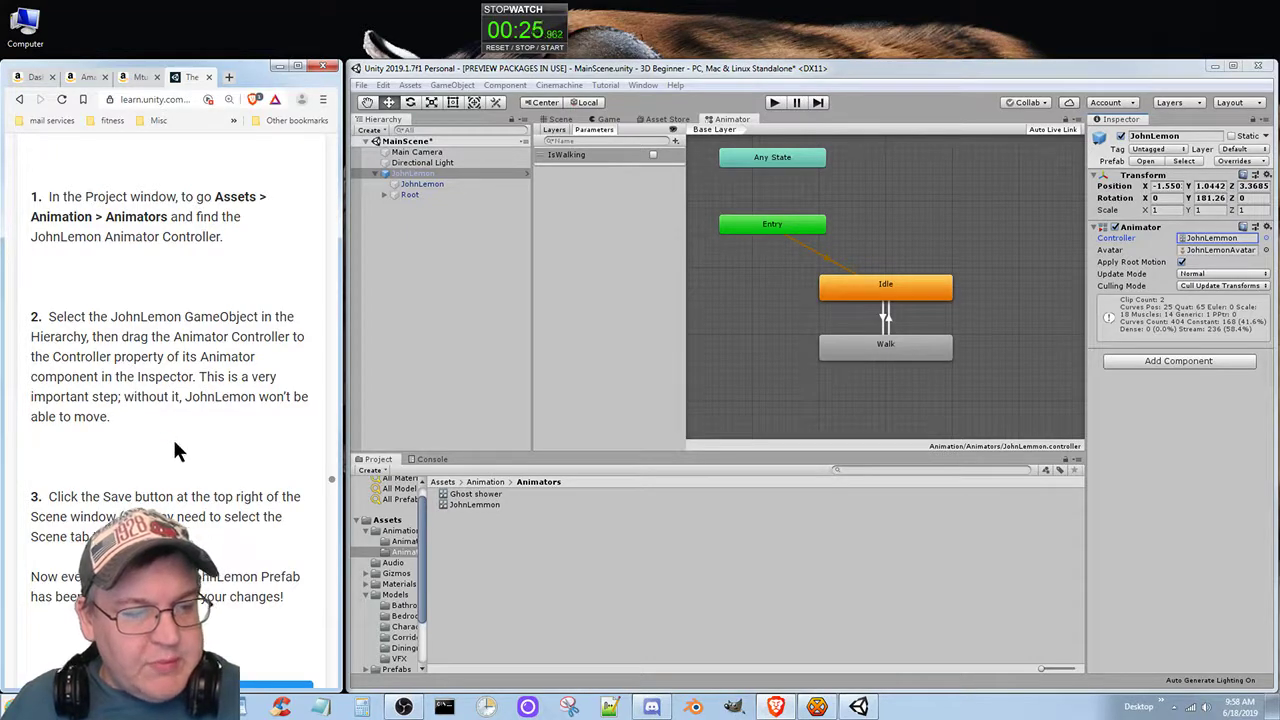
pyautogui.scroll(-3, 174, 451)
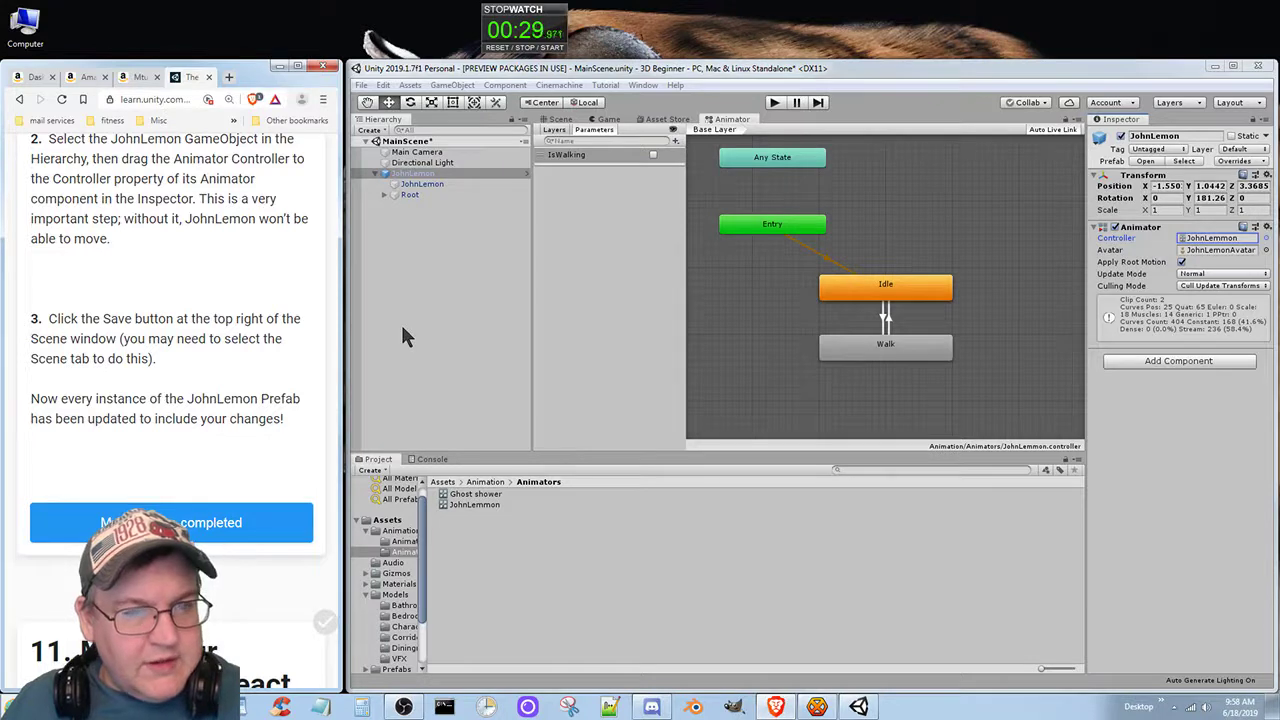
pyautogui.click(557, 120)
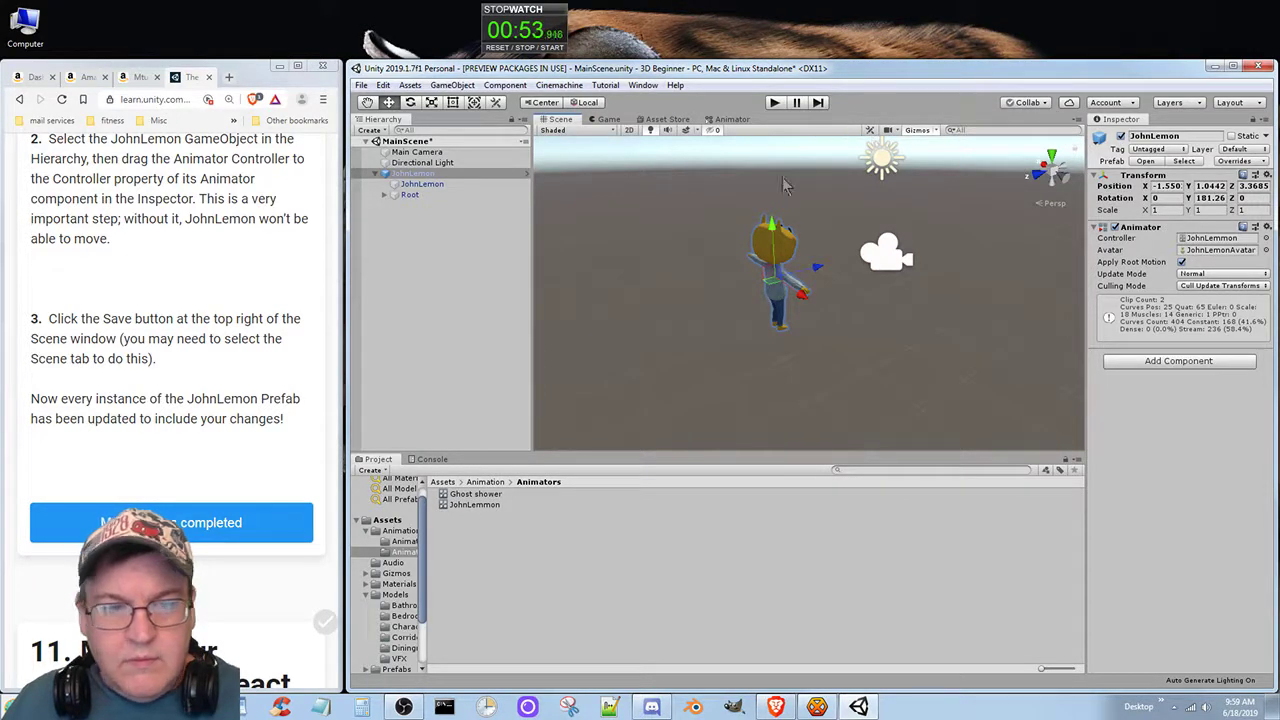
pyautogui.click(422, 184)
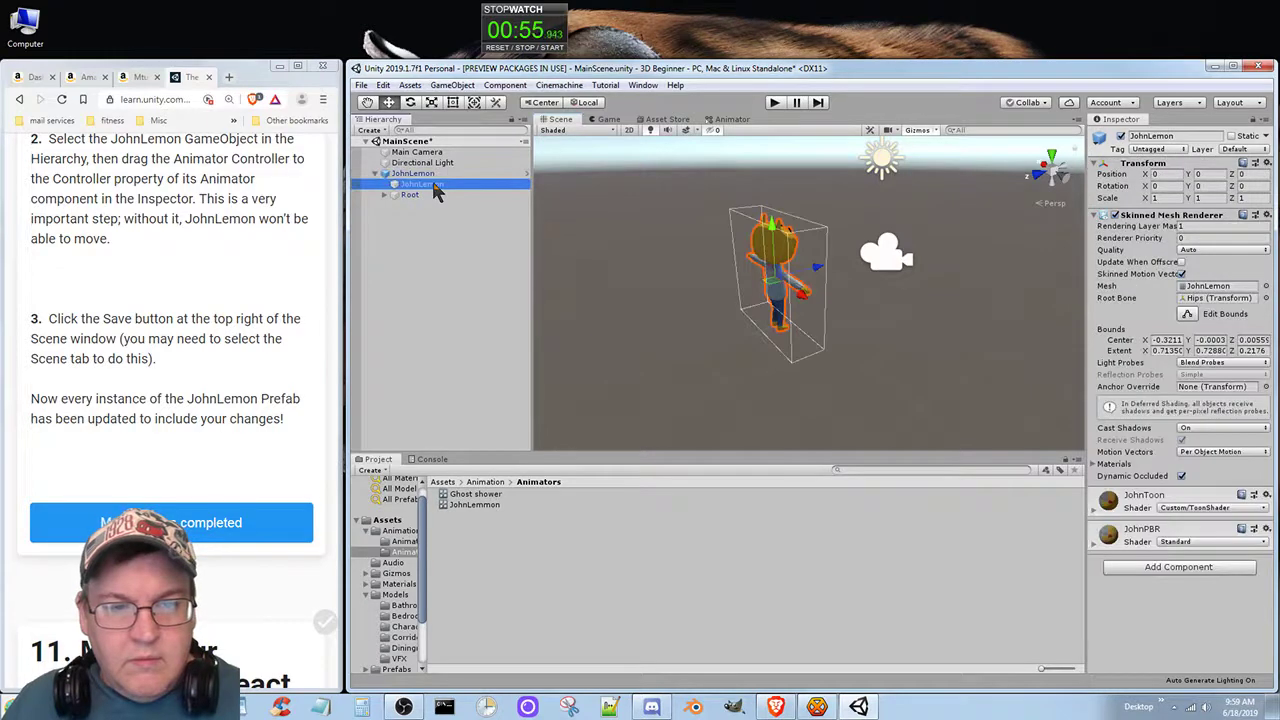
pyautogui.click(411, 175)
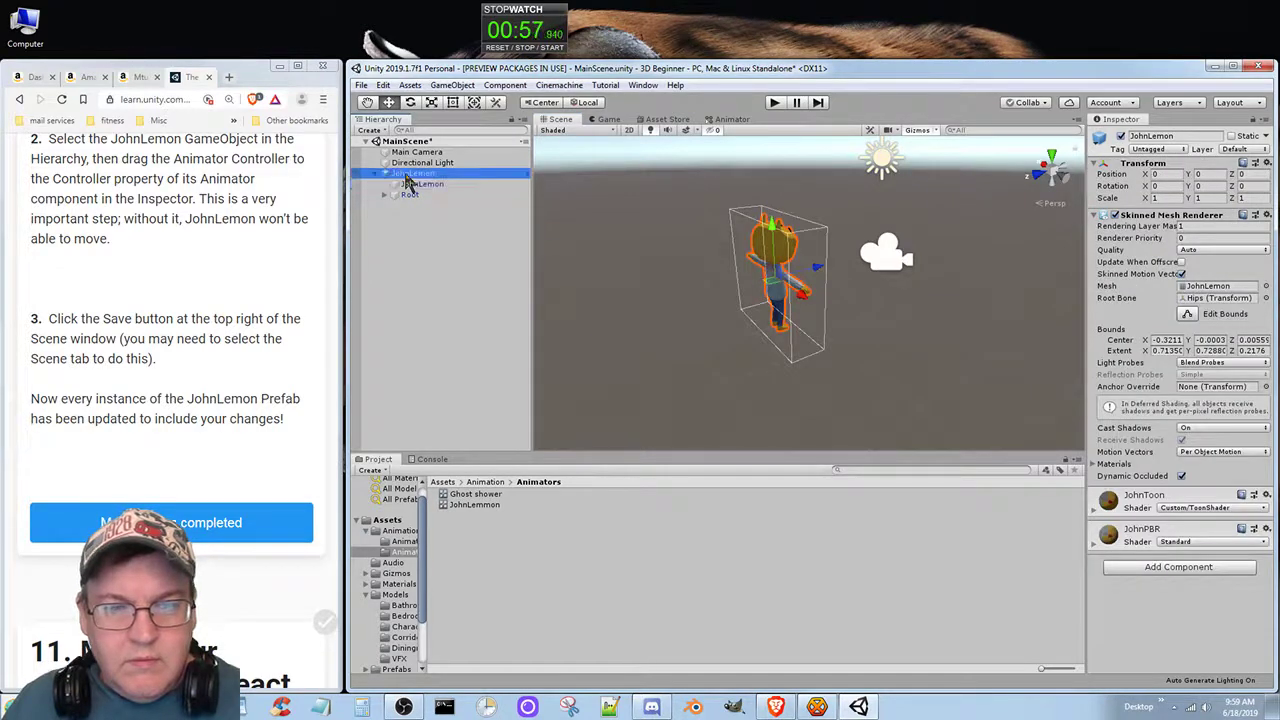
pyautogui.click(406, 196)
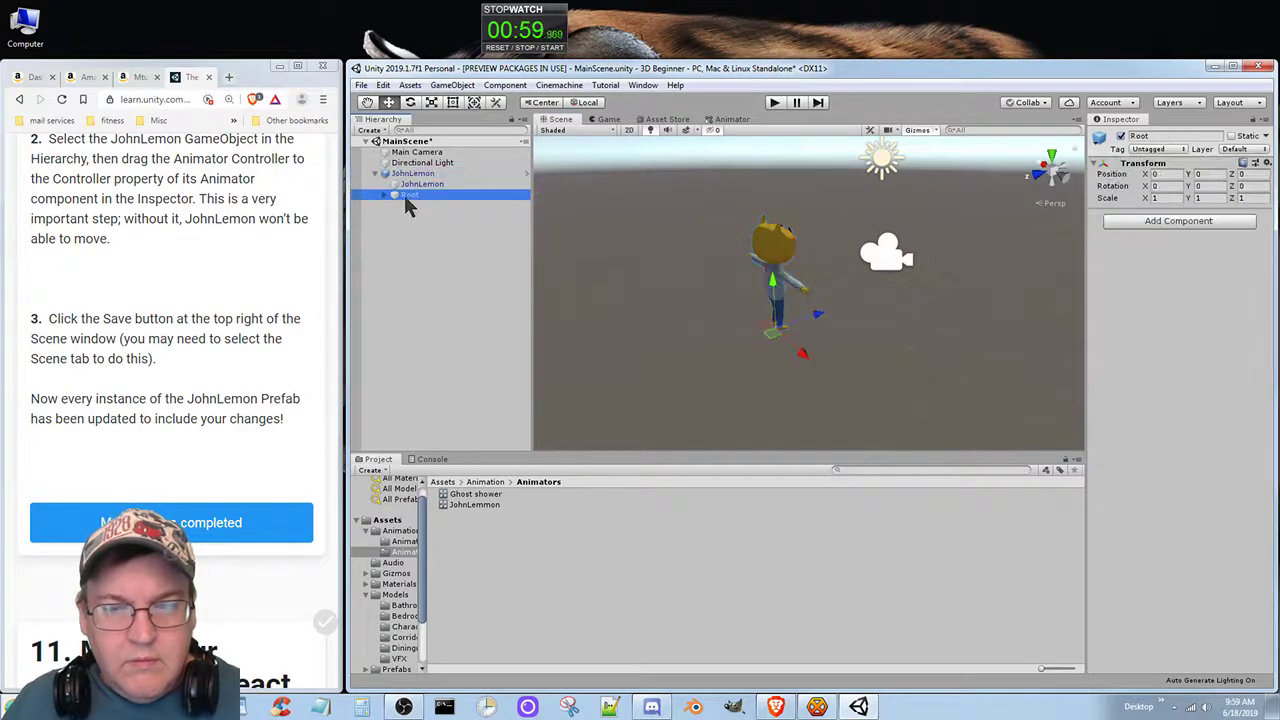
pyautogui.click(411, 175)
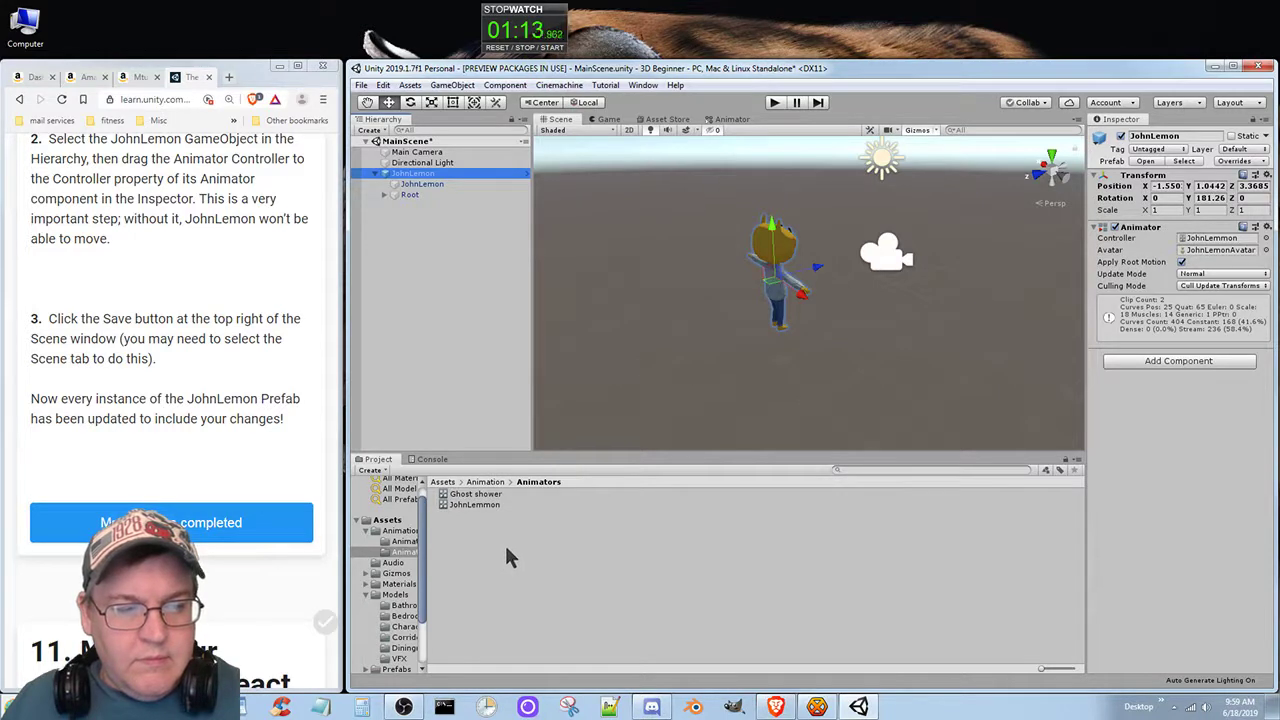
# Try to save the JohnLemon prefab from the Prefabs folder in prefab editing mode and return to MainScene
pyautogui.click(444, 482)
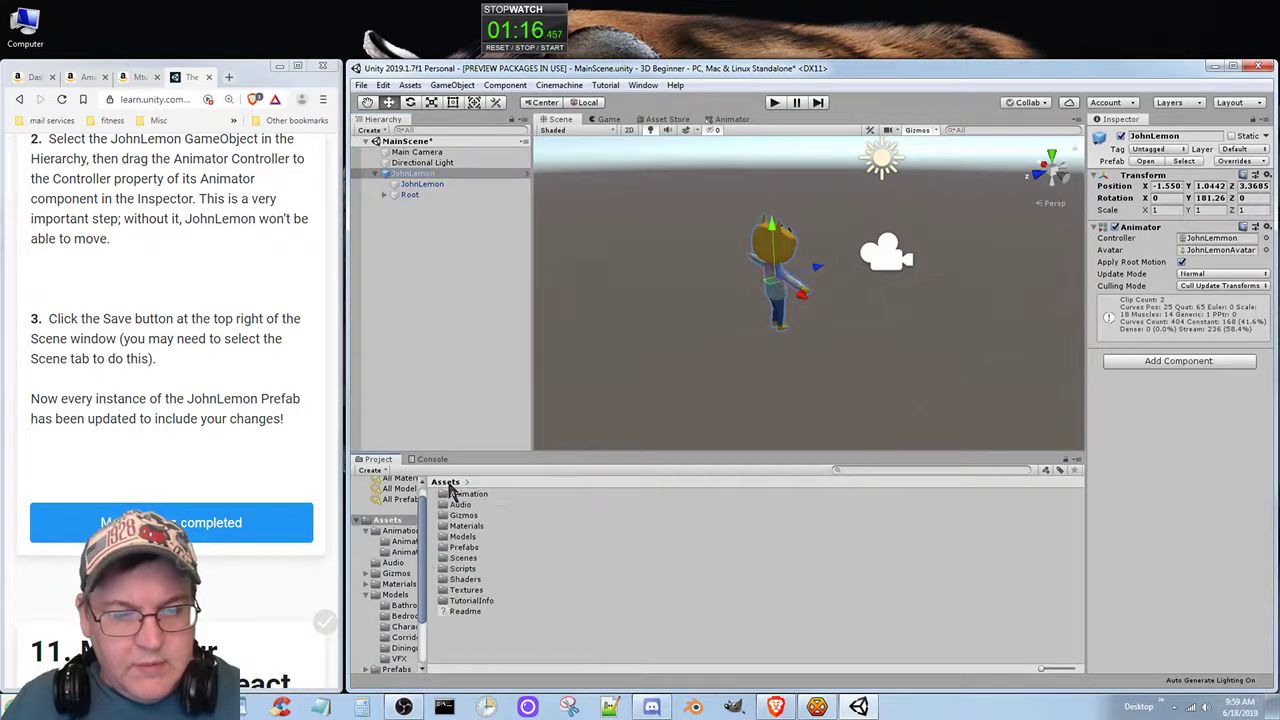
pyautogui.doubleClick(465, 549)
pyautogui.click(477, 518)
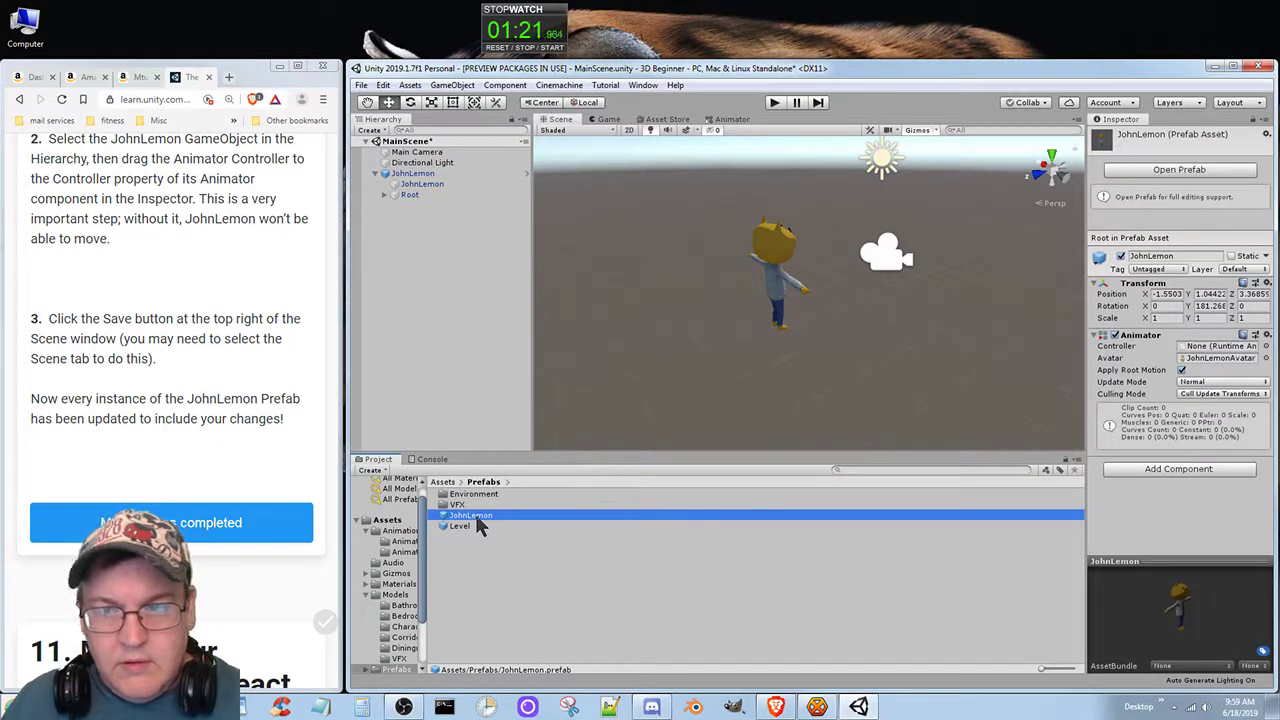
pyautogui.click(1140, 170)
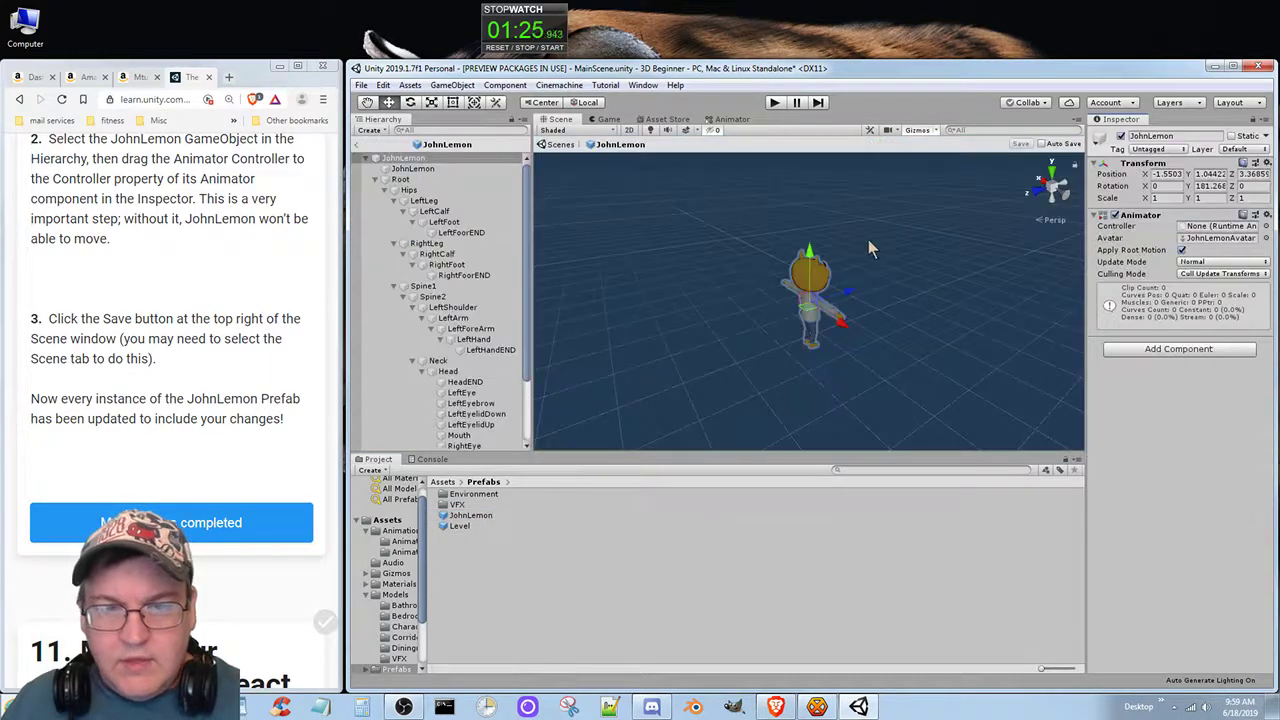
pyautogui.click(1020, 144)
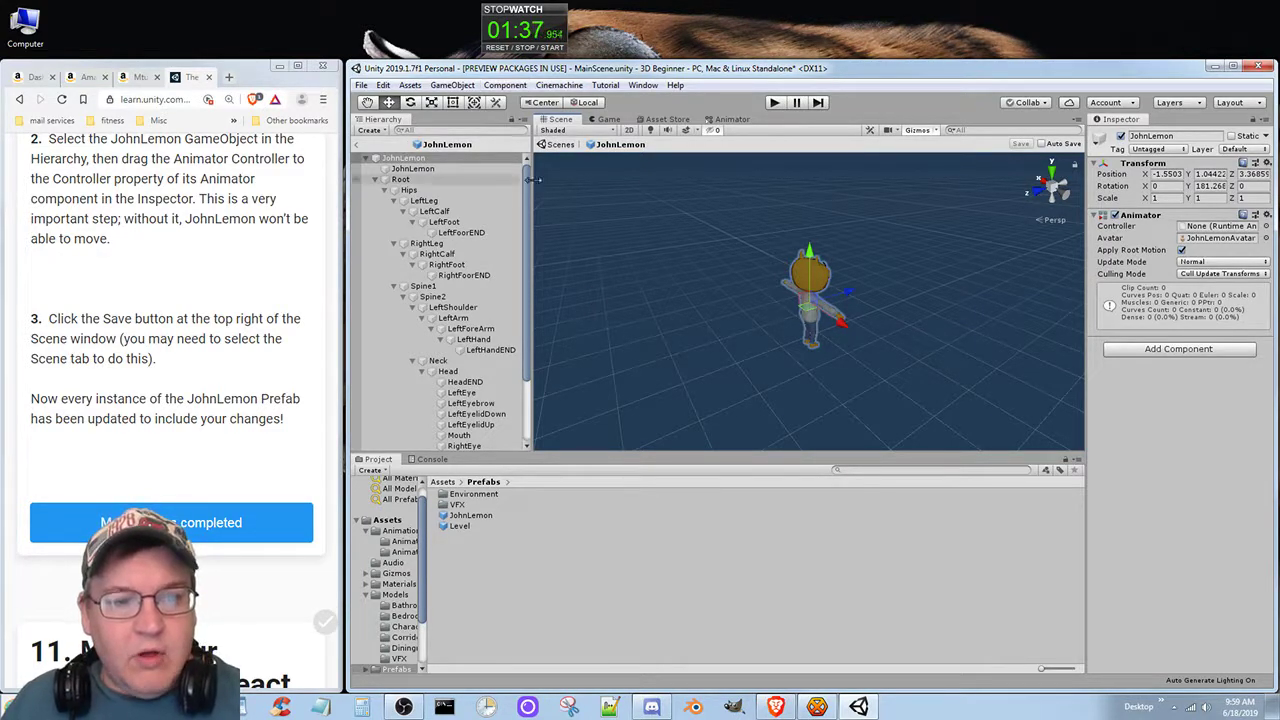
pyautogui.click(362, 144)
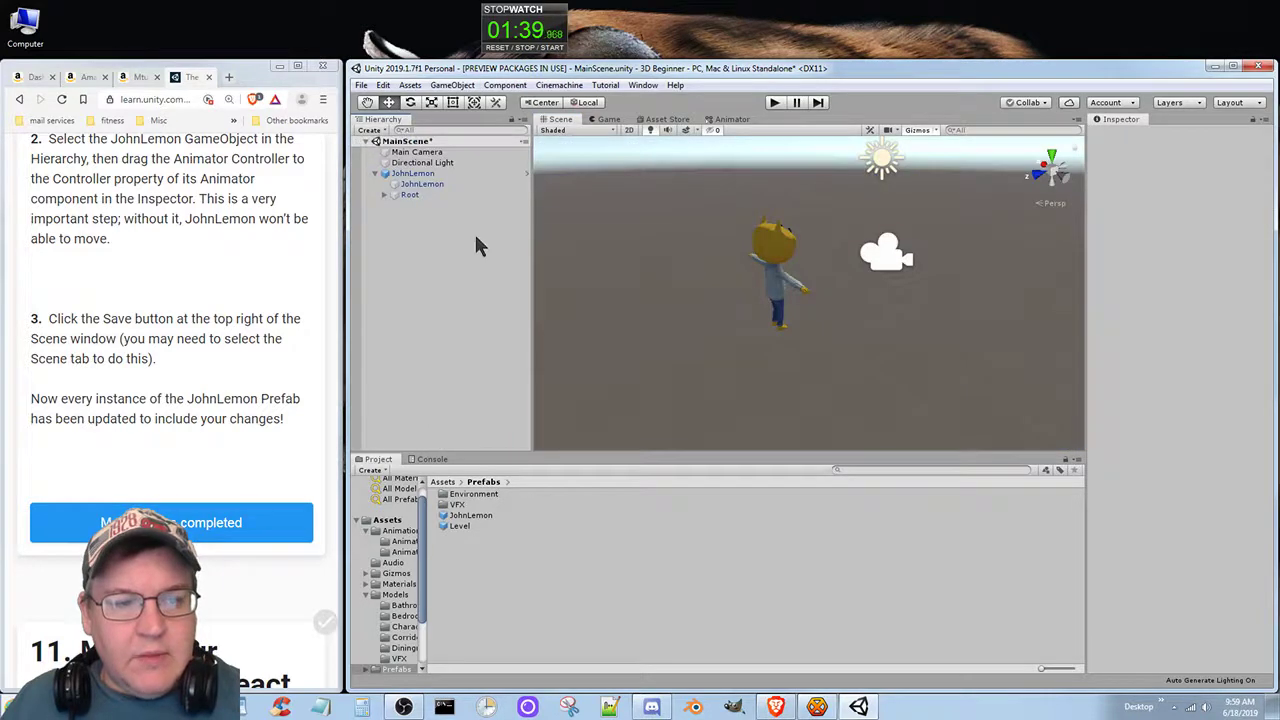
# Clear the Animator controller assigned to the JohnLemon instance in MainScene
pyautogui.click(425, 175)
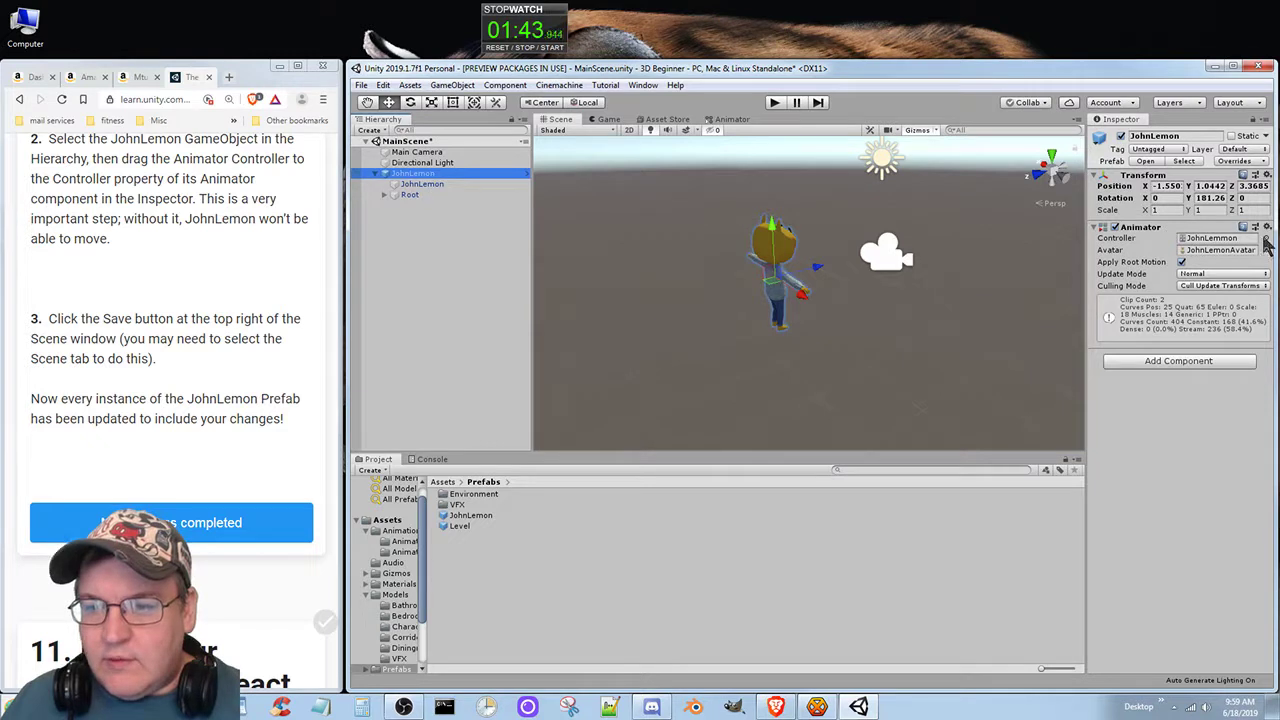
pyautogui.click(1265, 238)
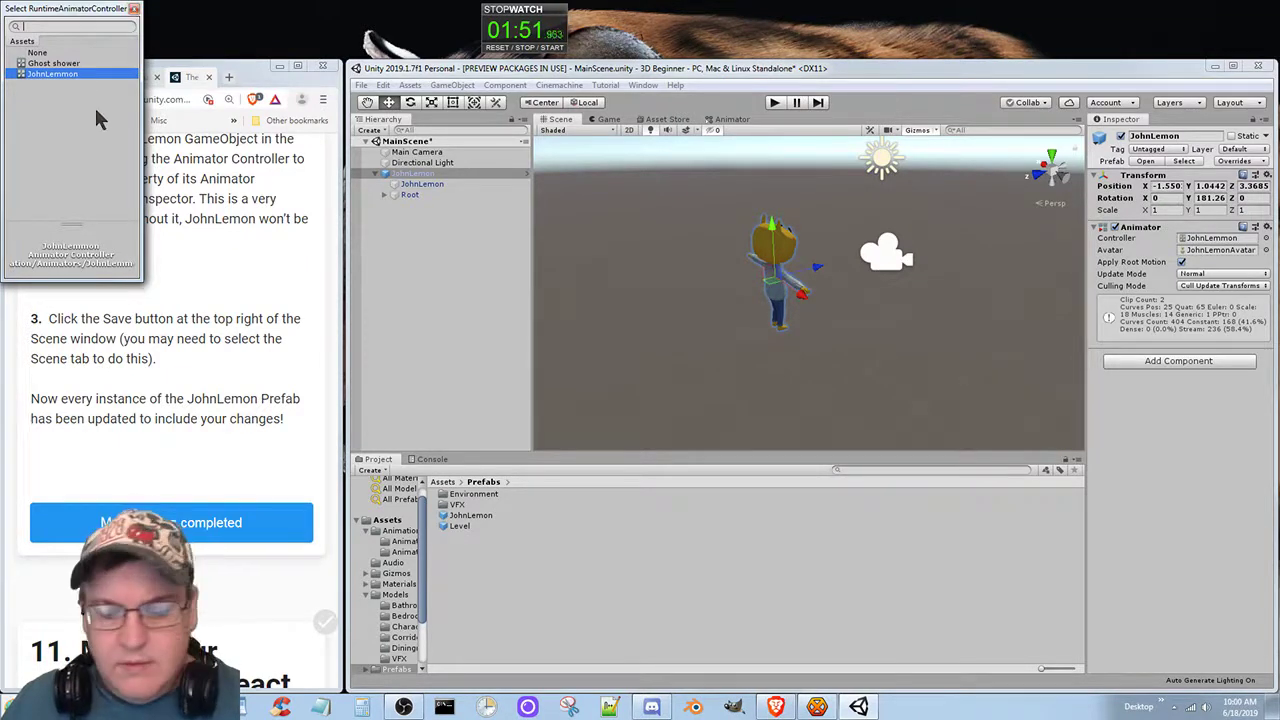
pyautogui.click(135, 10)
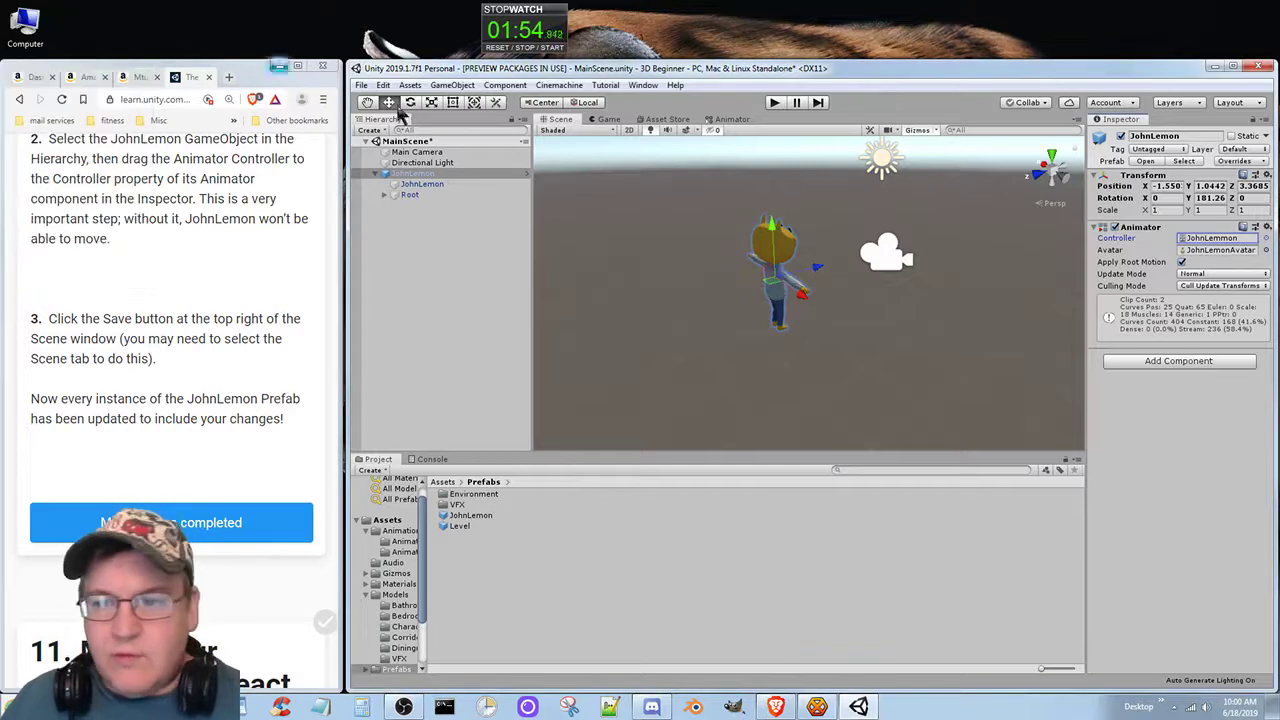
pyautogui.click(1200, 239)
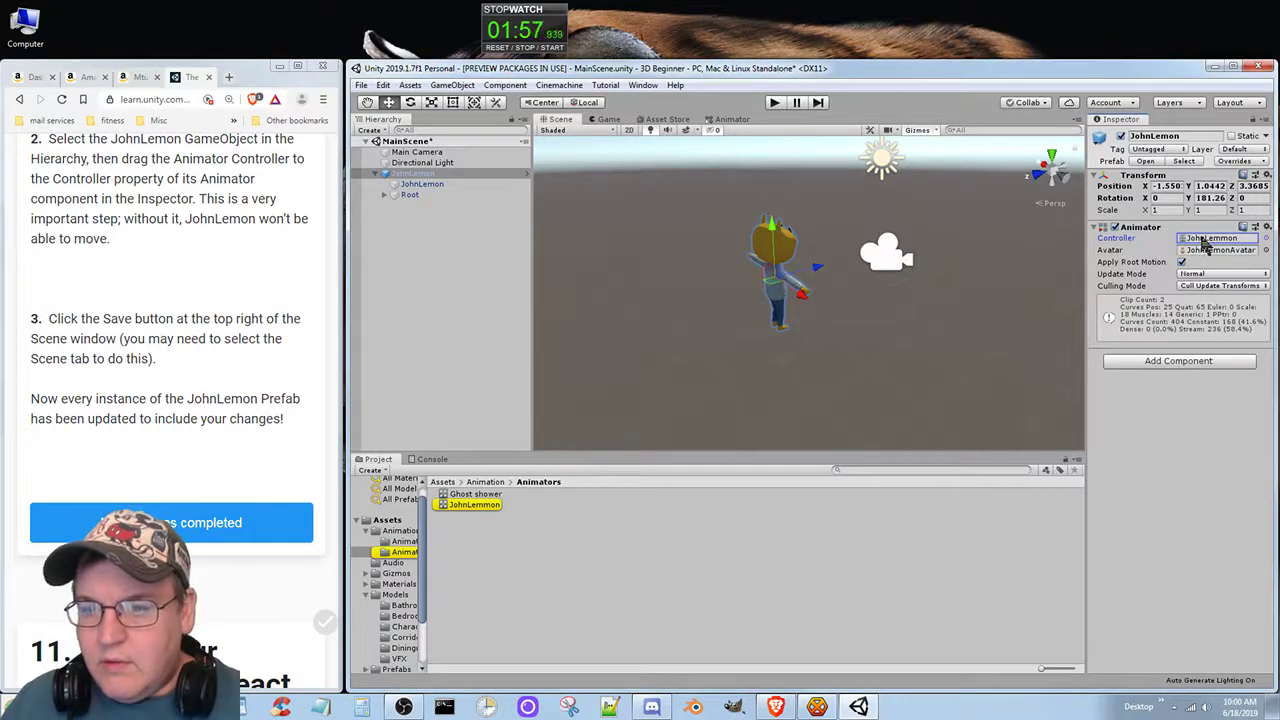
pyautogui.press('Delete')
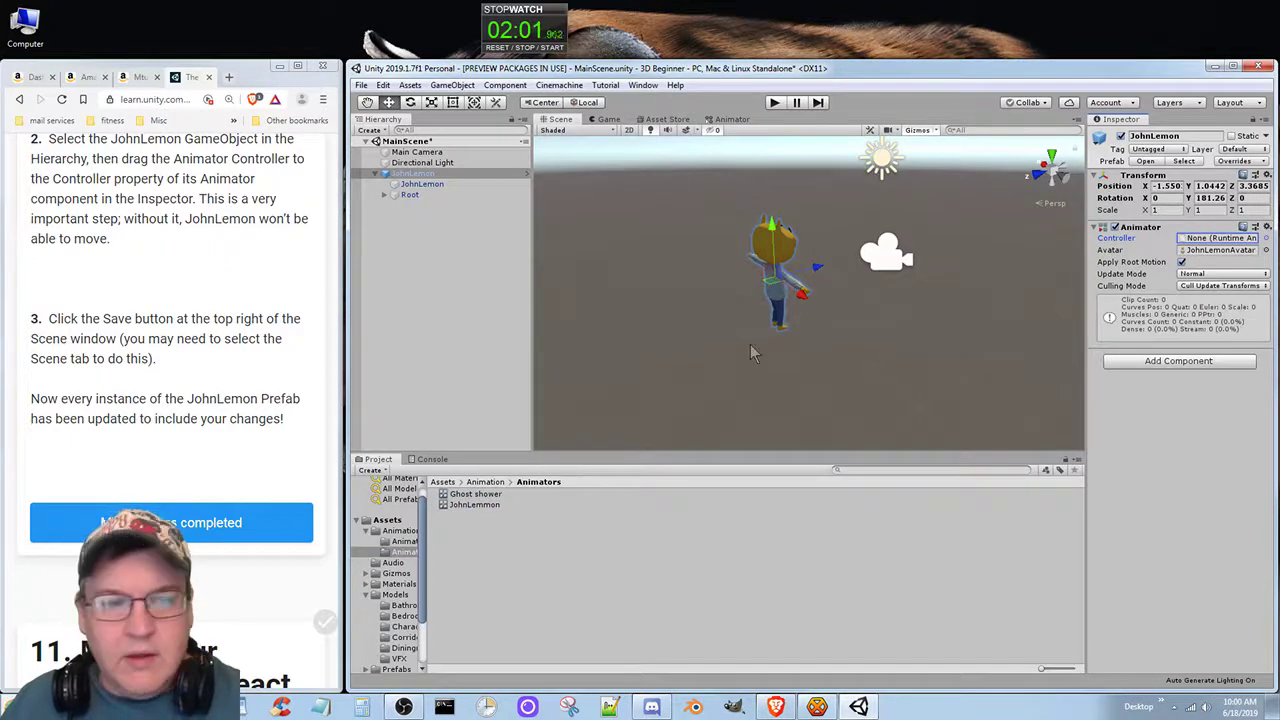
# Open the JohnLemmon animator controller and open the JohnLemon prefab from the Prefabs folder for editing
pyautogui.doubleClick(486, 506)
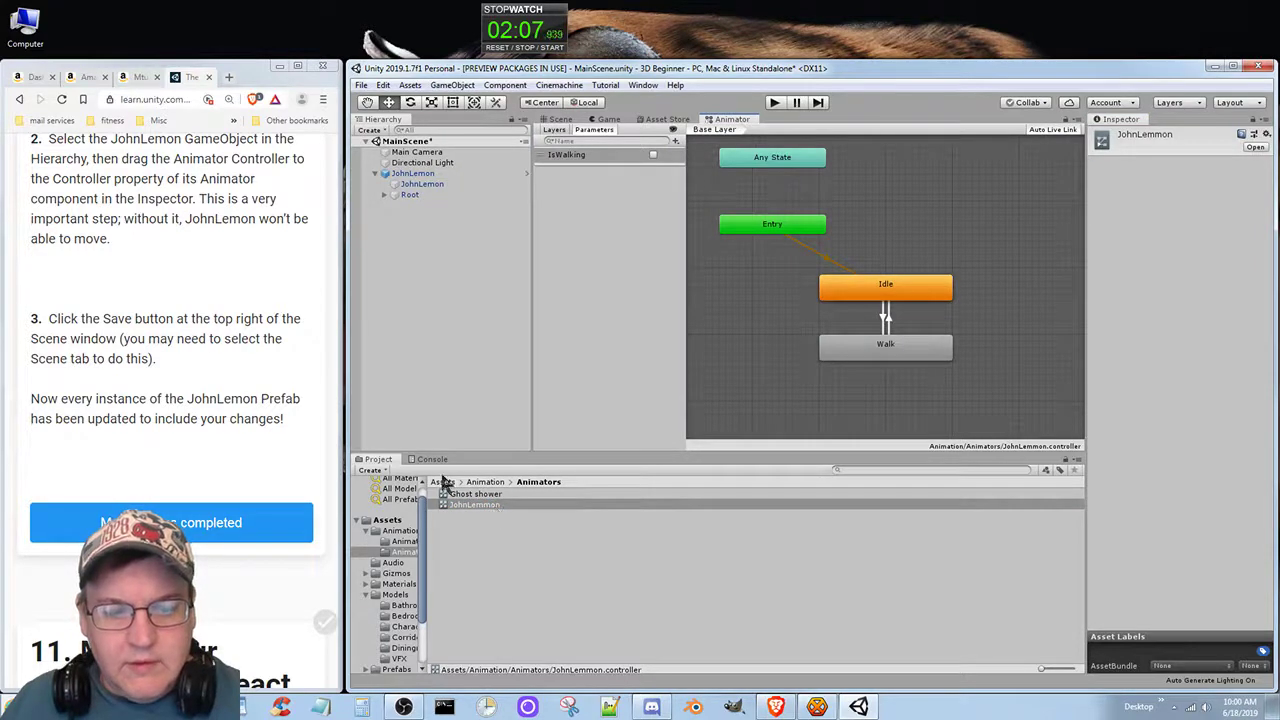
pyautogui.click(445, 482)
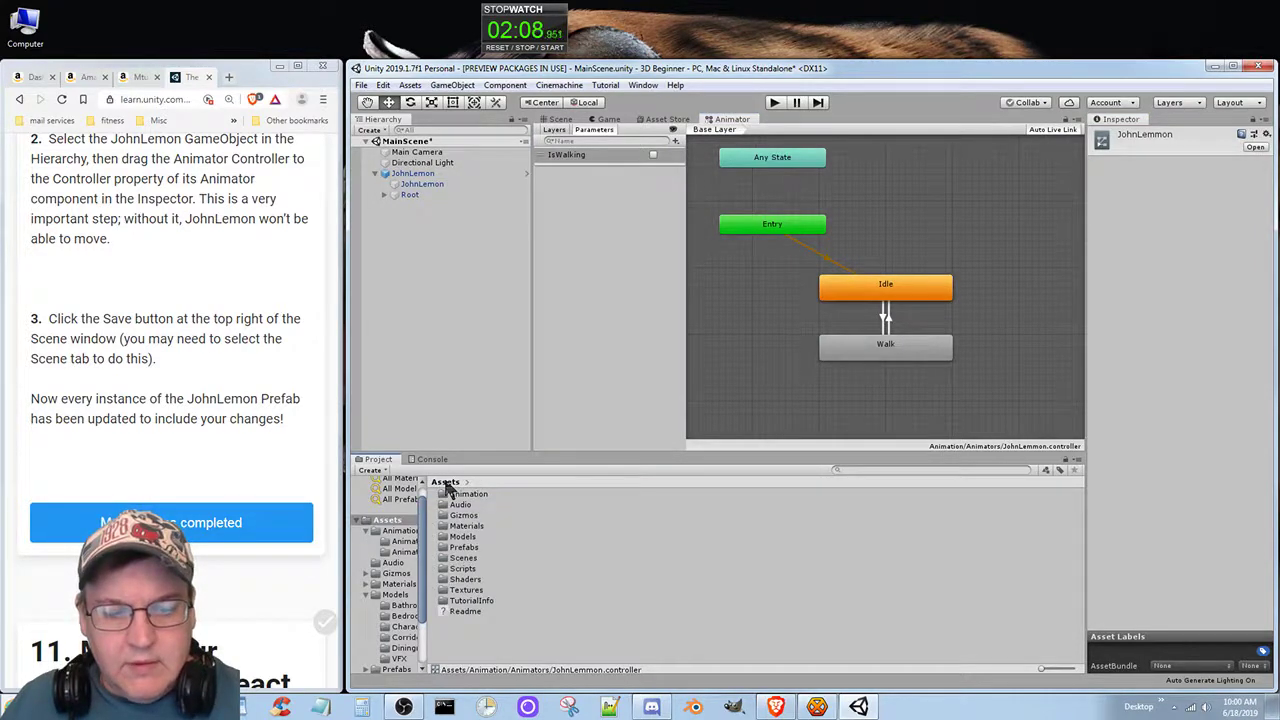
pyautogui.doubleClick(462, 548)
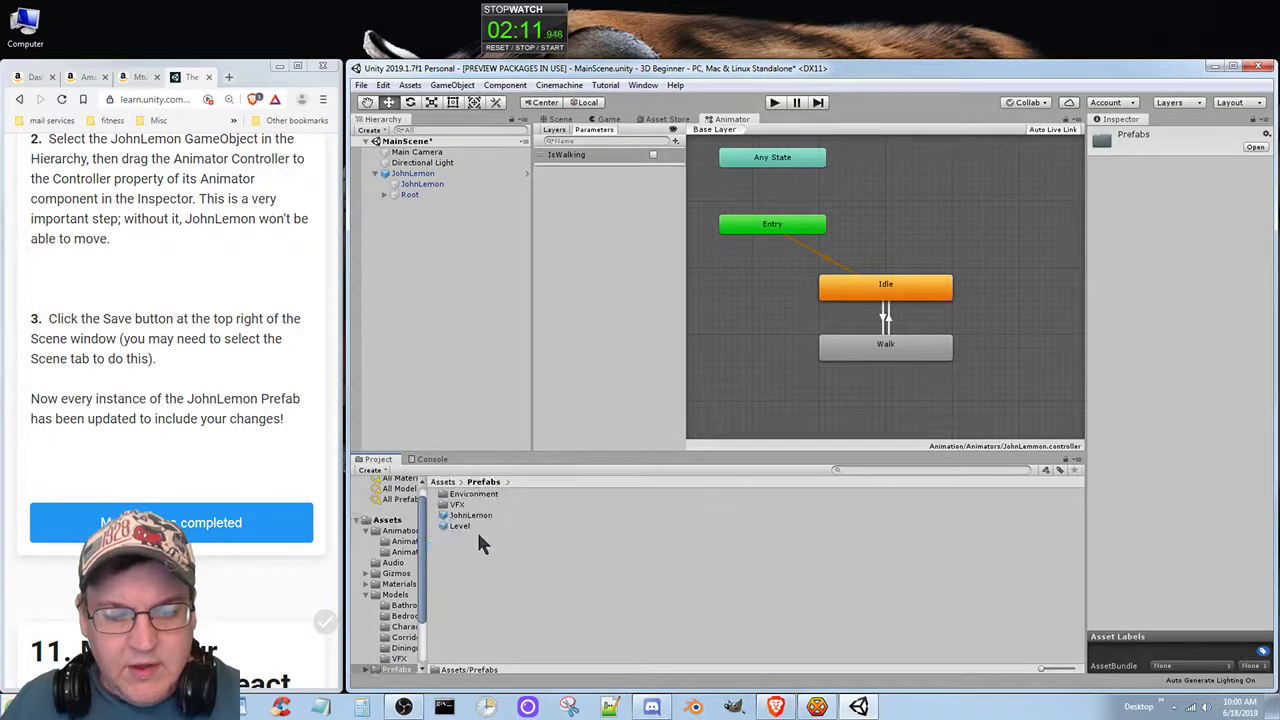
pyautogui.doubleClick(476, 515)
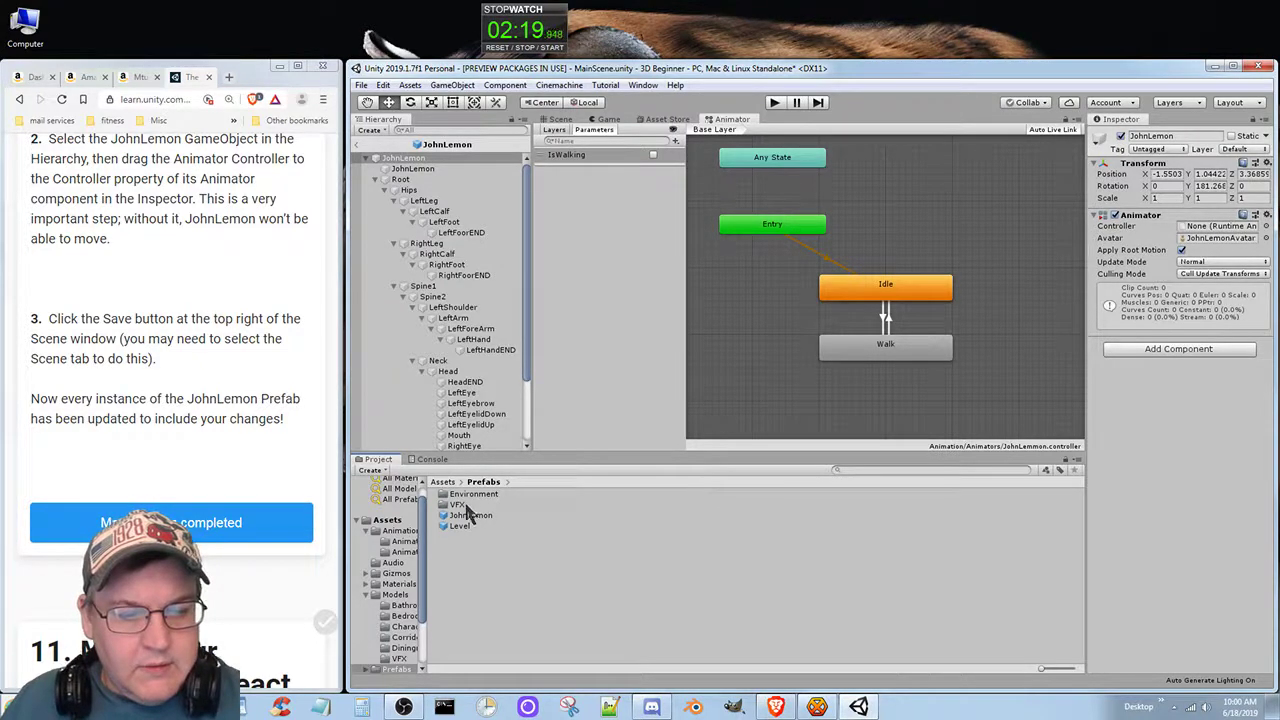
# Browse the Animators and Prefabs folders to locate the JohnLemmon controller and the JohnLemon prefab
pyautogui.click(443, 482)
pyautogui.doubleClick(478, 493)
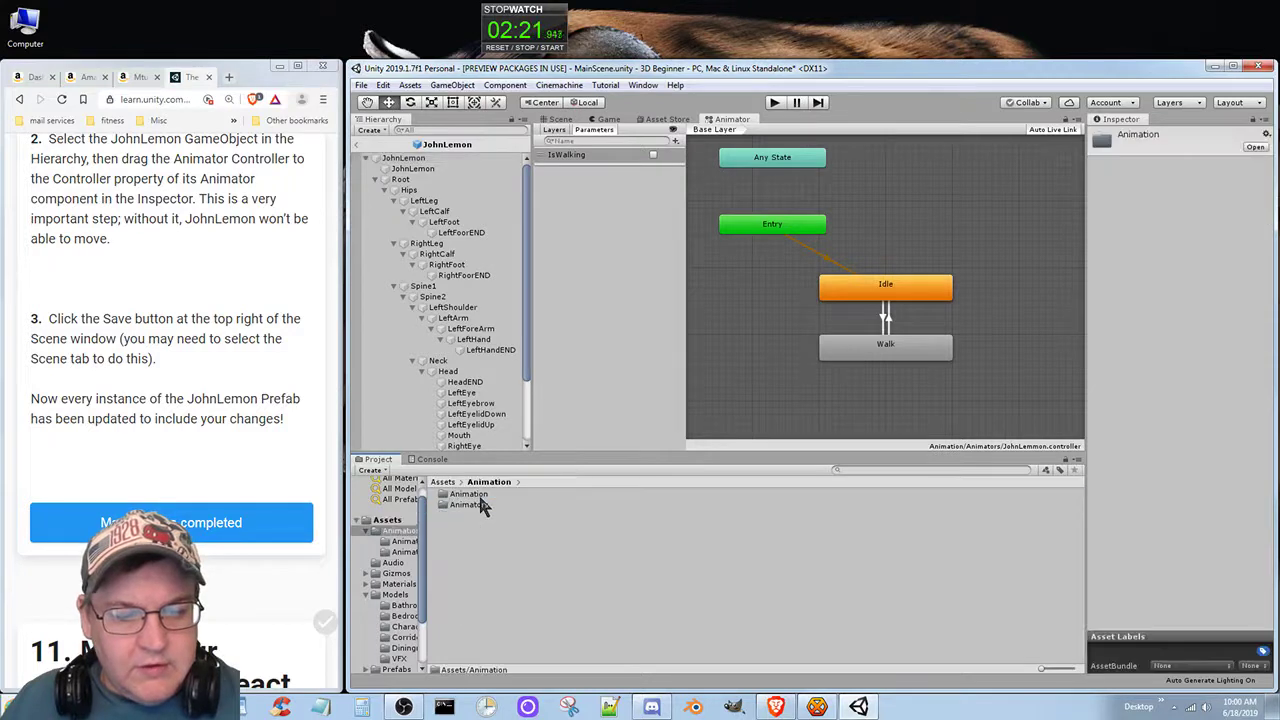
pyautogui.doubleClick(476, 505)
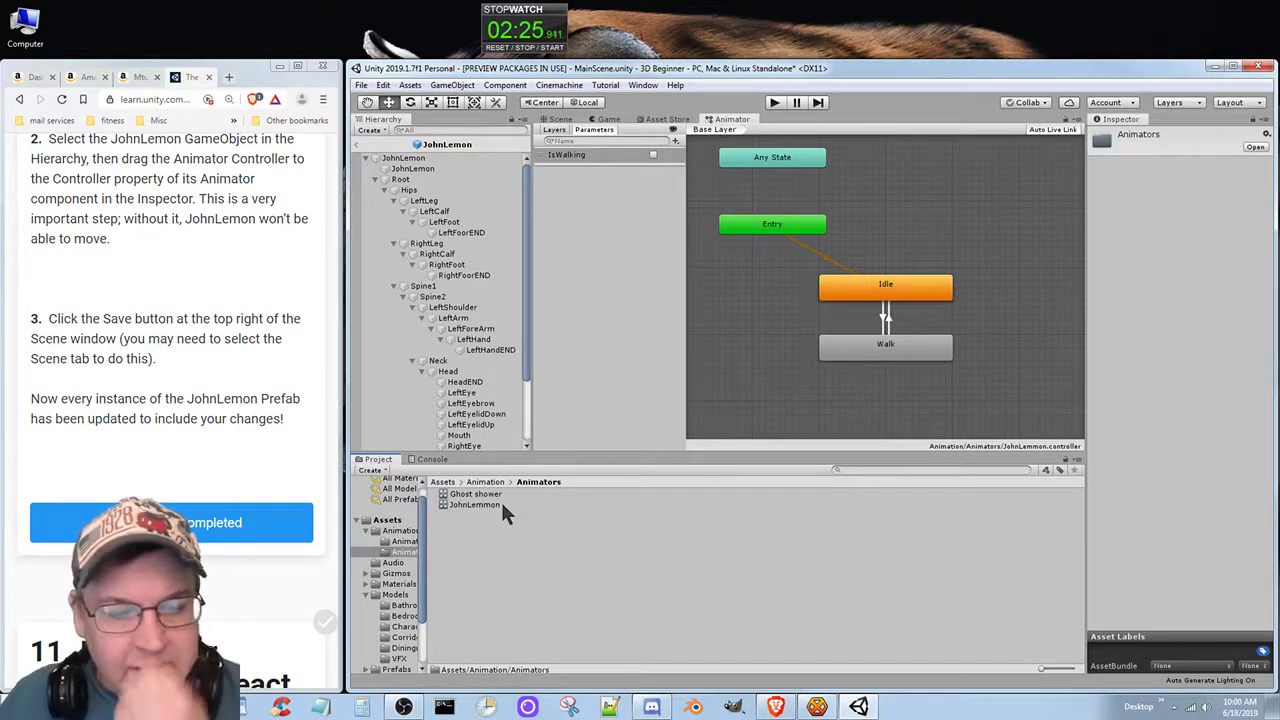
pyautogui.click(489, 482)
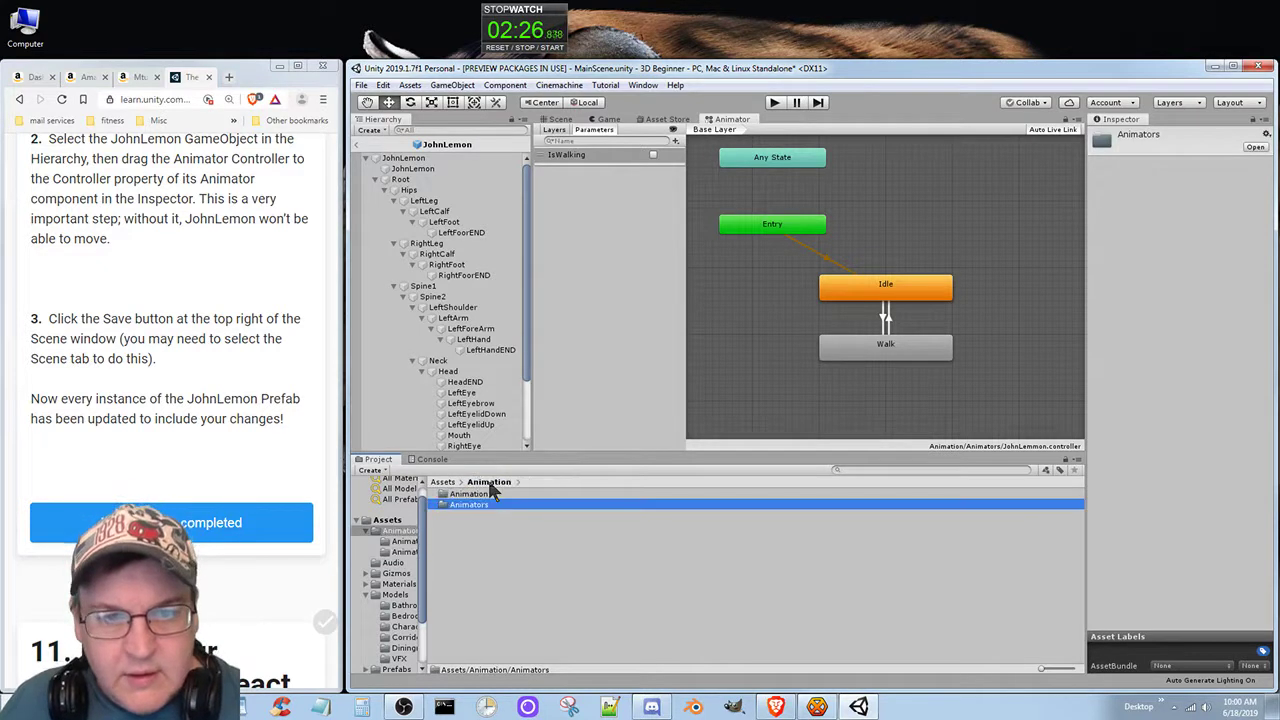
pyautogui.click(444, 483)
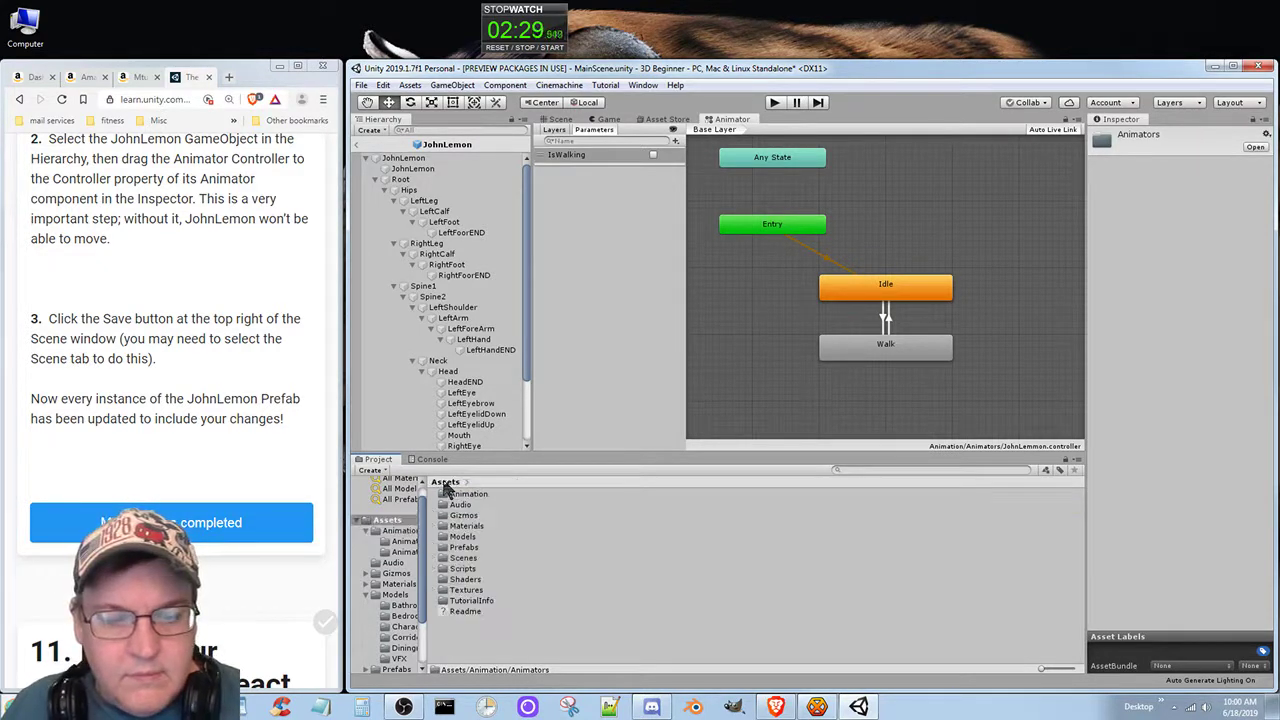
pyautogui.click(450, 145)
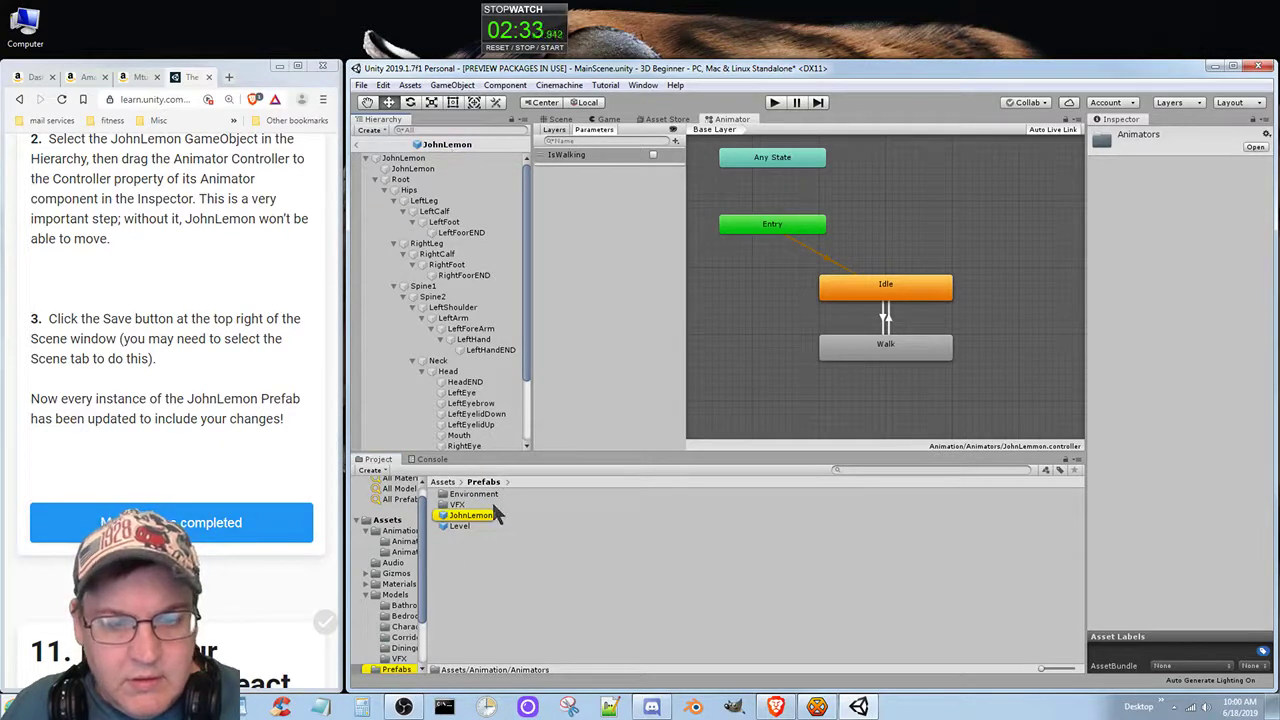
pyautogui.doubleClick(472, 516)
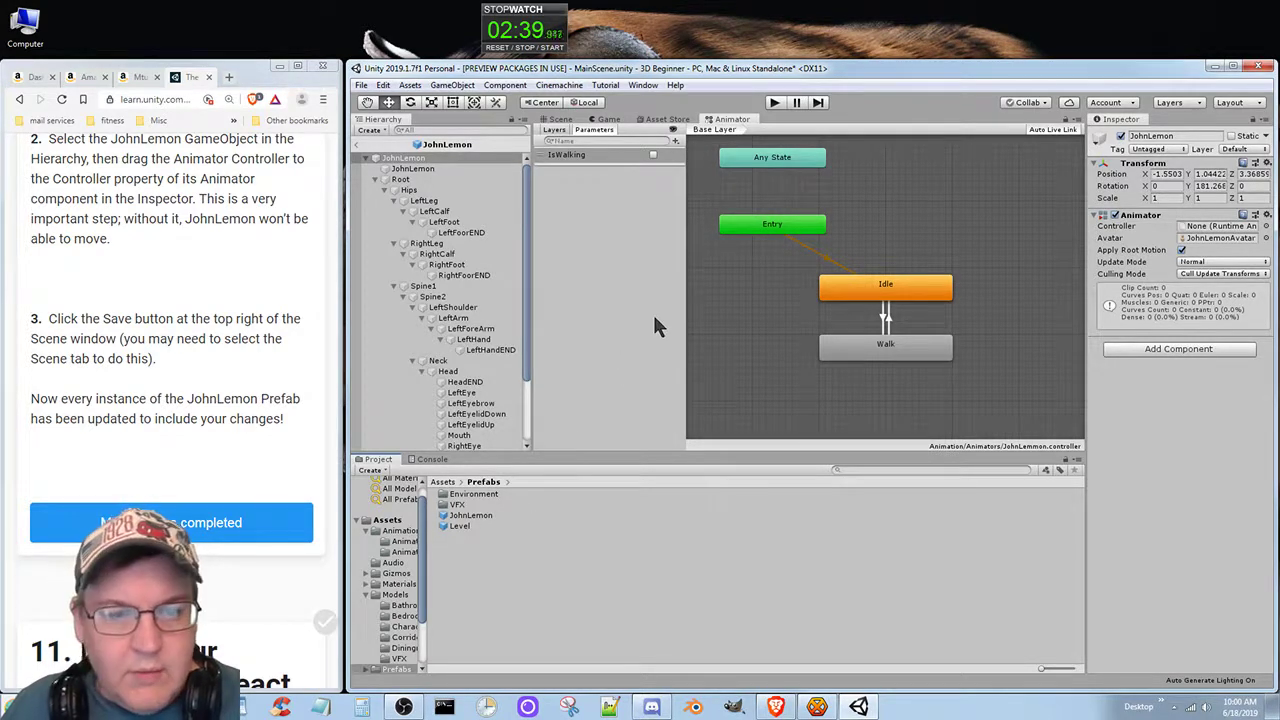
pyautogui.click(443, 482)
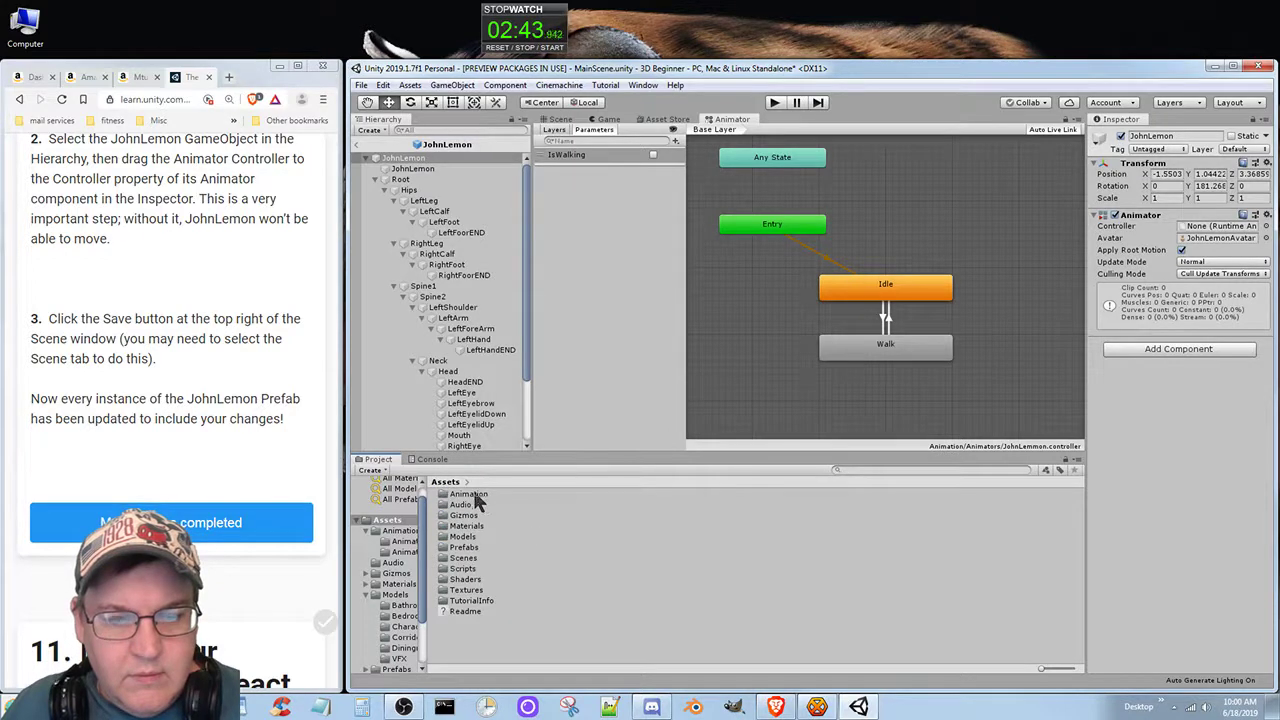
pyautogui.click(480, 496)
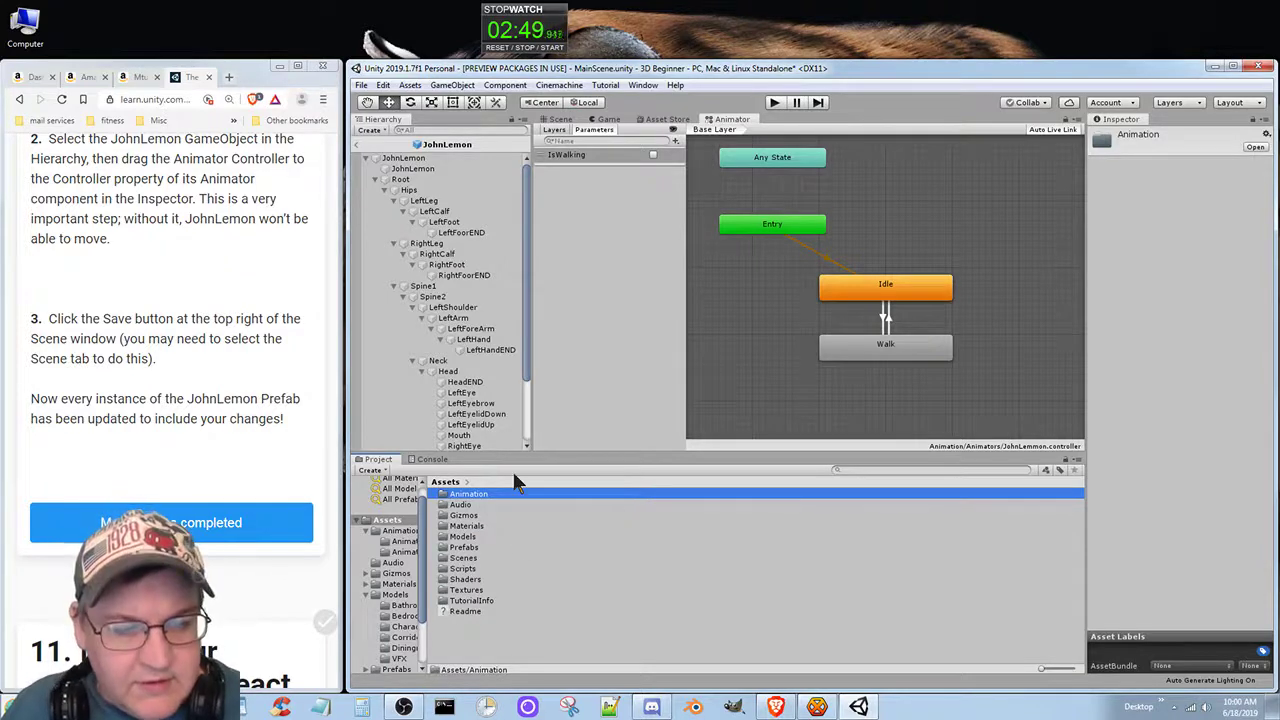
pyautogui.doubleClick(484, 497)
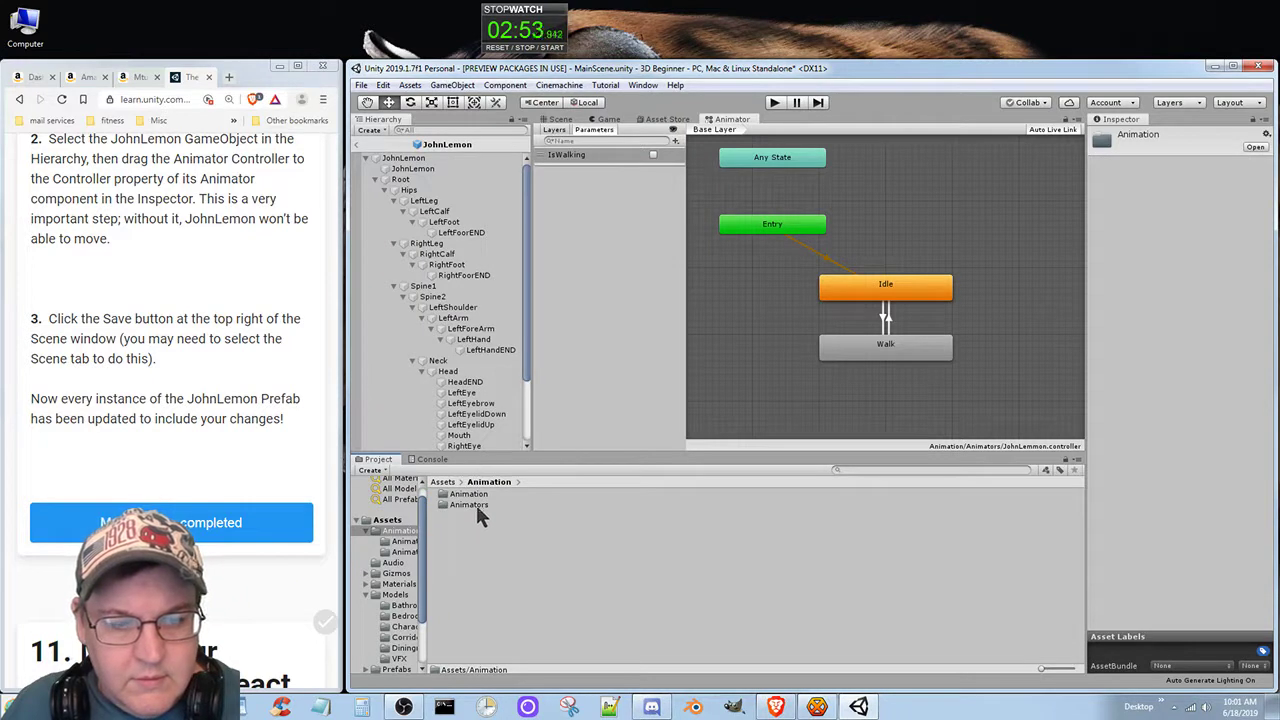
pyautogui.doubleClick(476, 505)
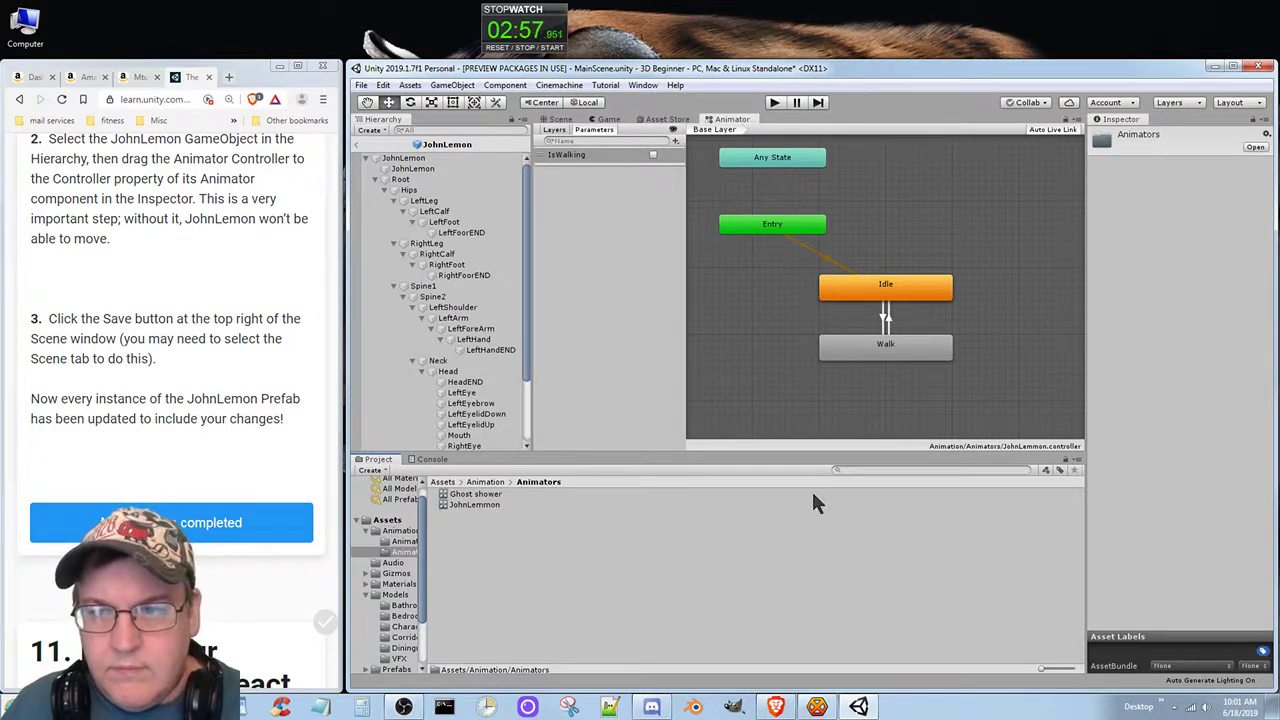
# Assign the JohnLemmon controller to the Animator component on the root object of the JohnLemon prefab
pyautogui.click(449, 146)
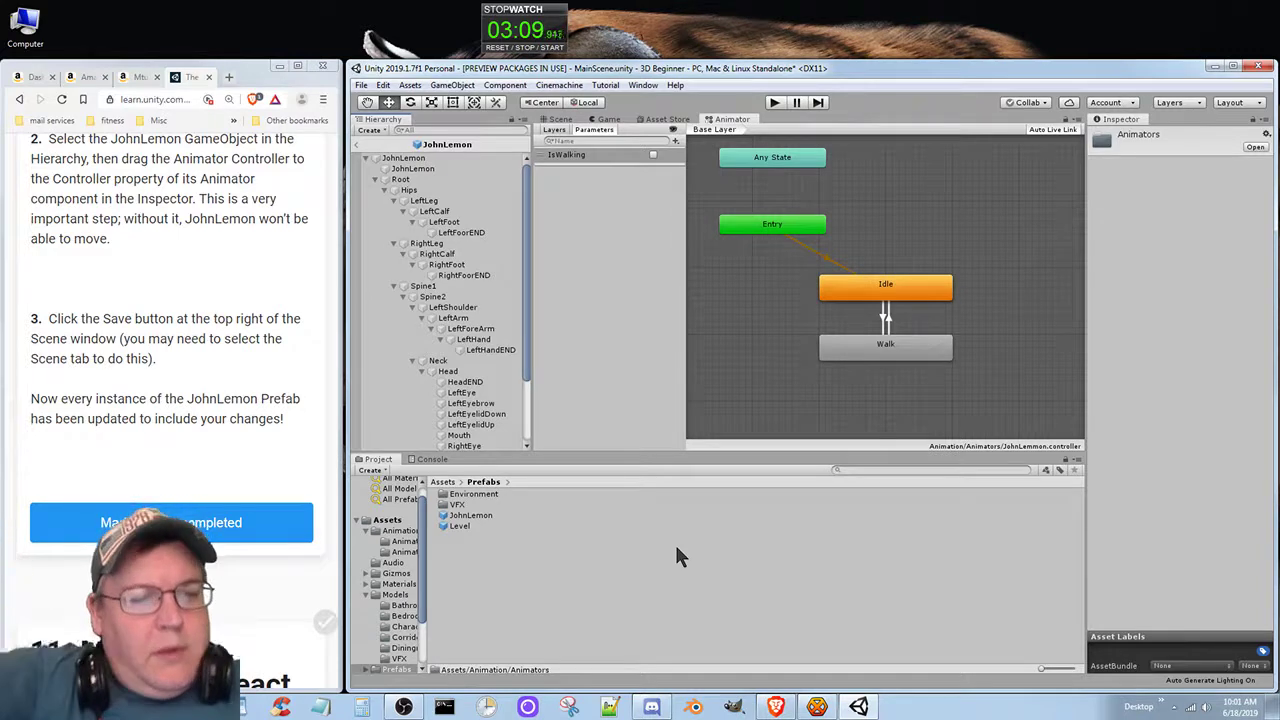
pyautogui.click(401, 158)
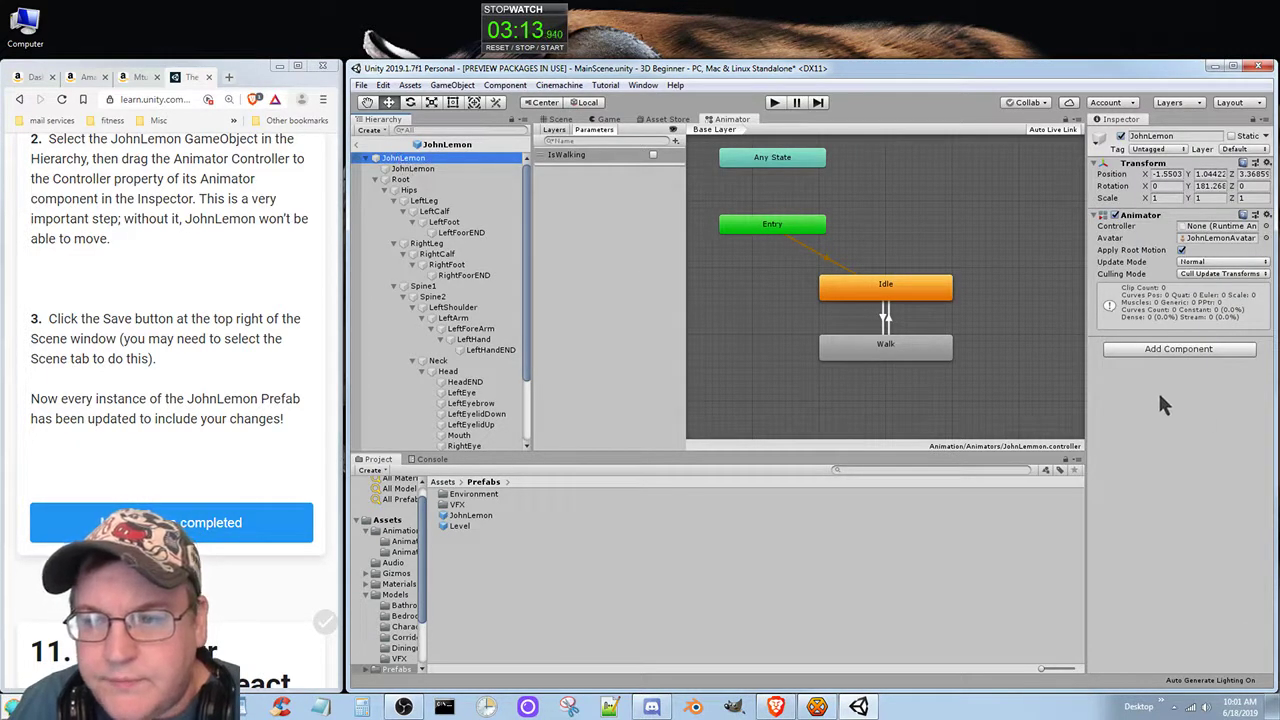
pyautogui.click(1266, 226)
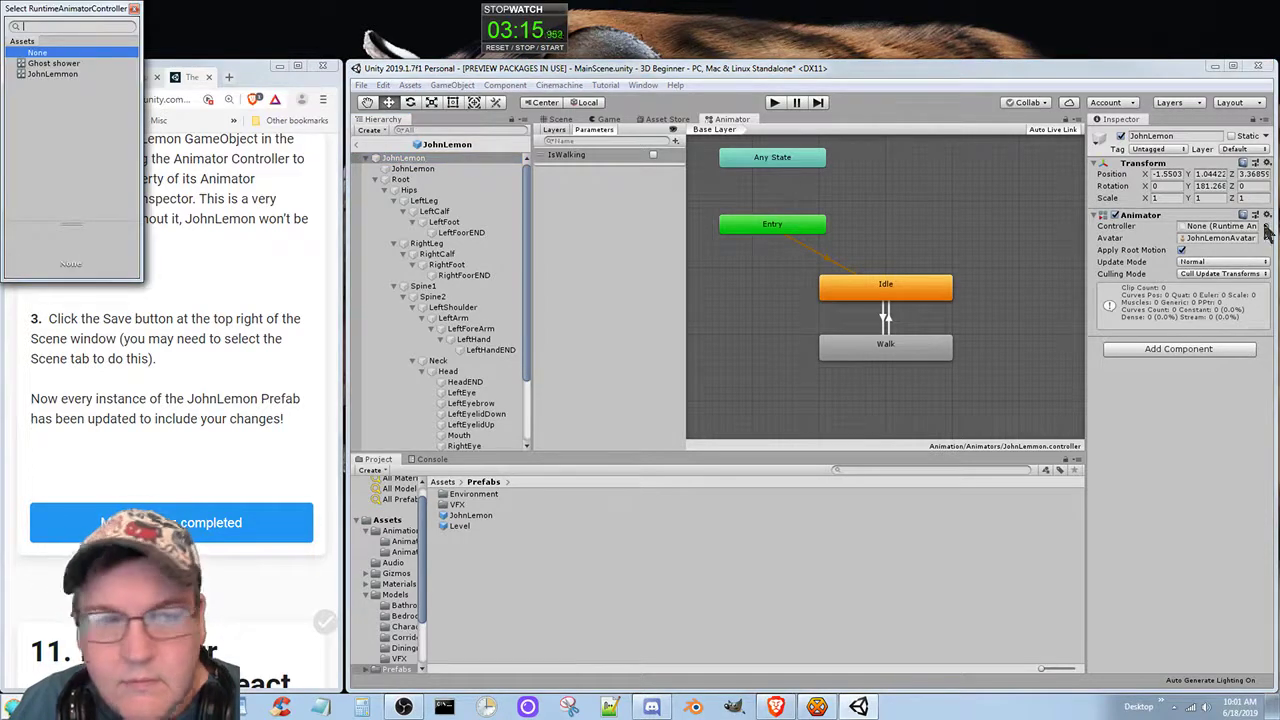
pyautogui.click(40, 74)
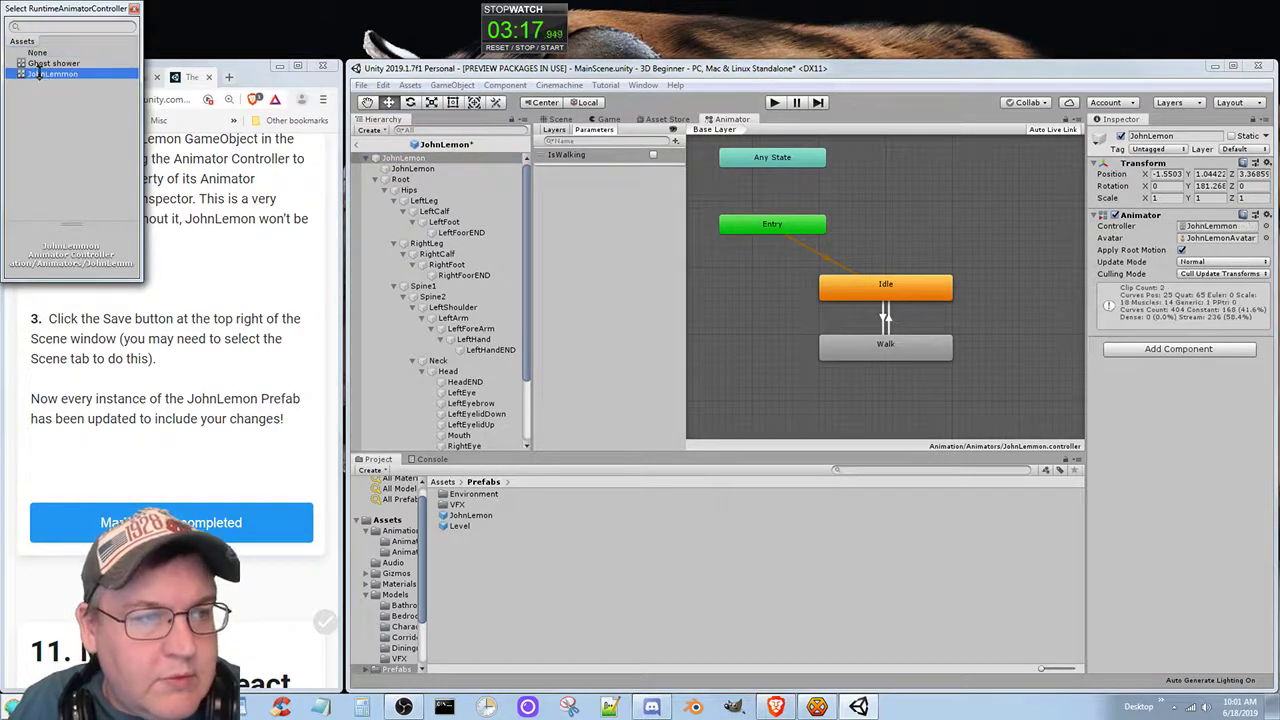
# Choose JohnLemmon as the controller of the prefab's Animator component and save the JohnLemon prefab from the Scene view
pyautogui.click(38, 75)
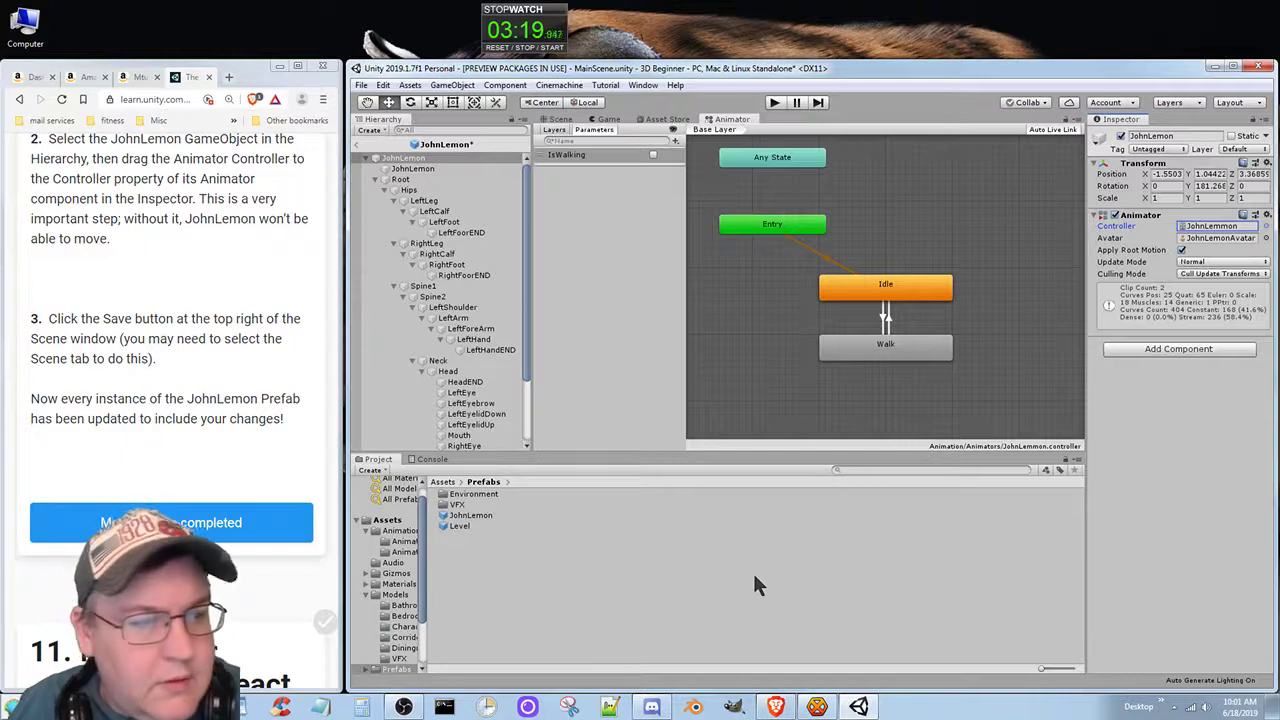
pyautogui.click(472, 159)
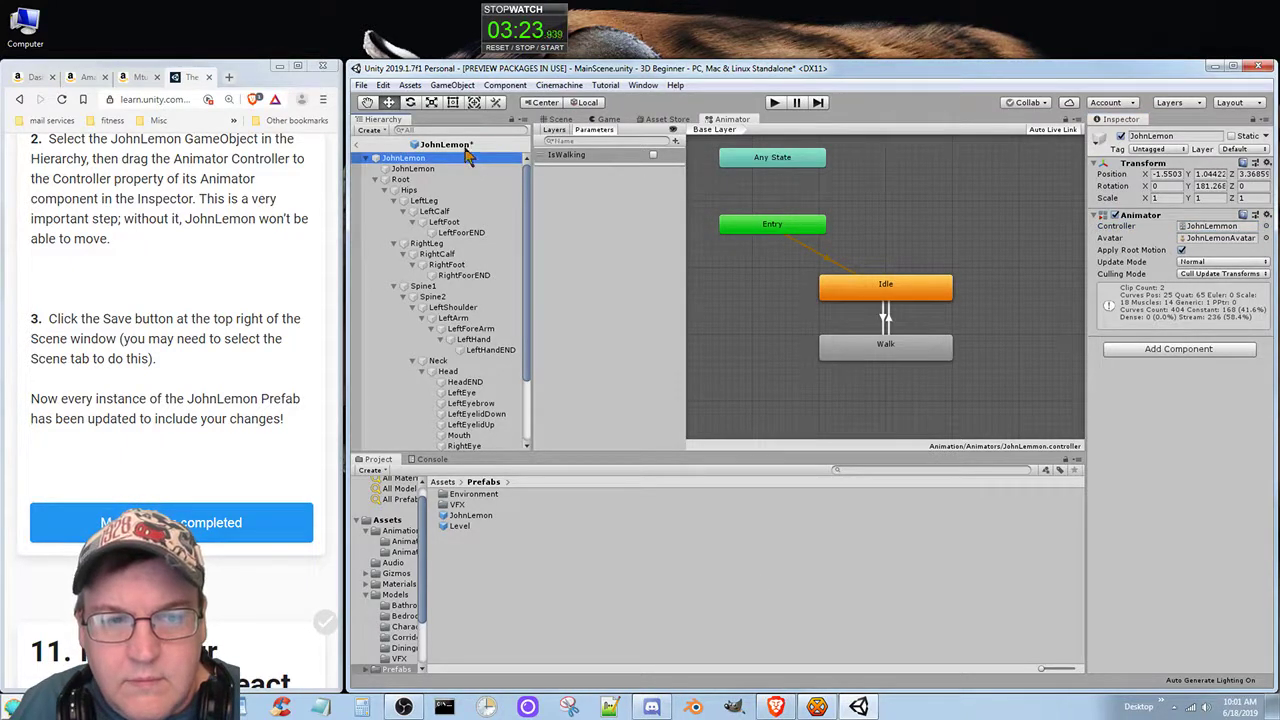
pyautogui.click(466, 146)
pyautogui.click(563, 121)
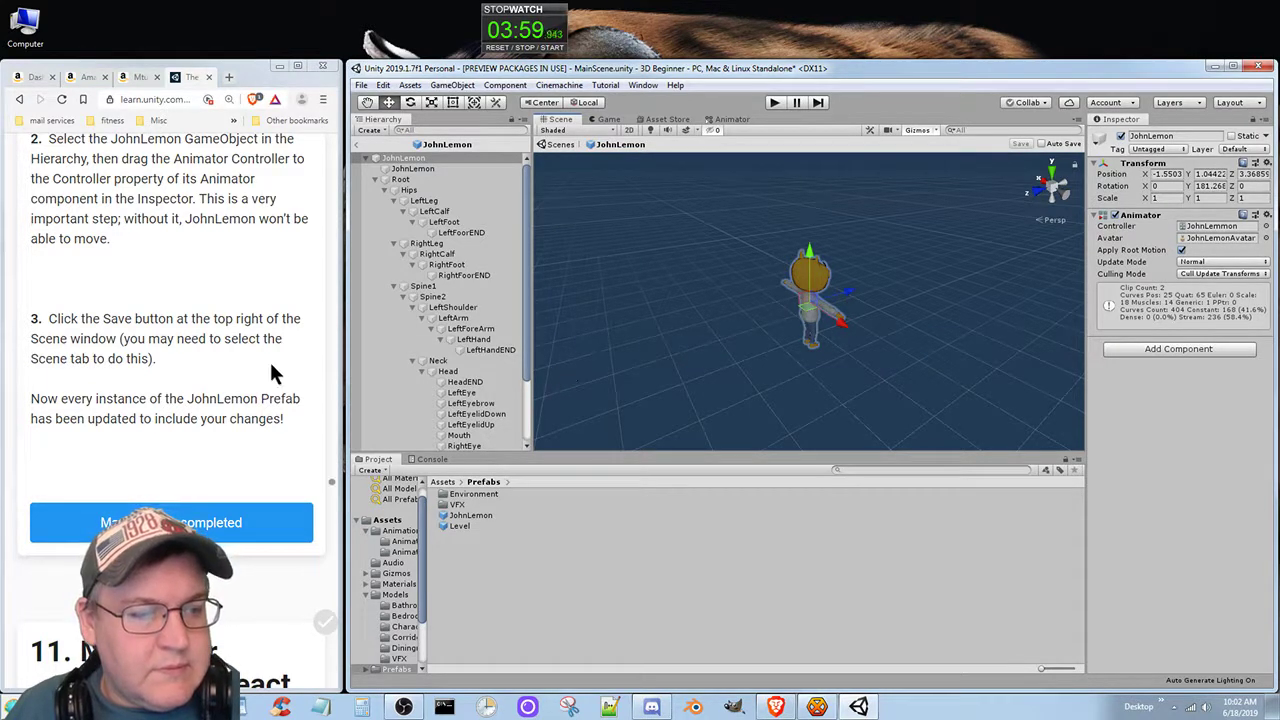
# Review the tutorial's controller assignment instructions and locate the JohnLemmon controller under Assets > Animation > Animators in a widened folder tree
pyautogui.click(246, 290)
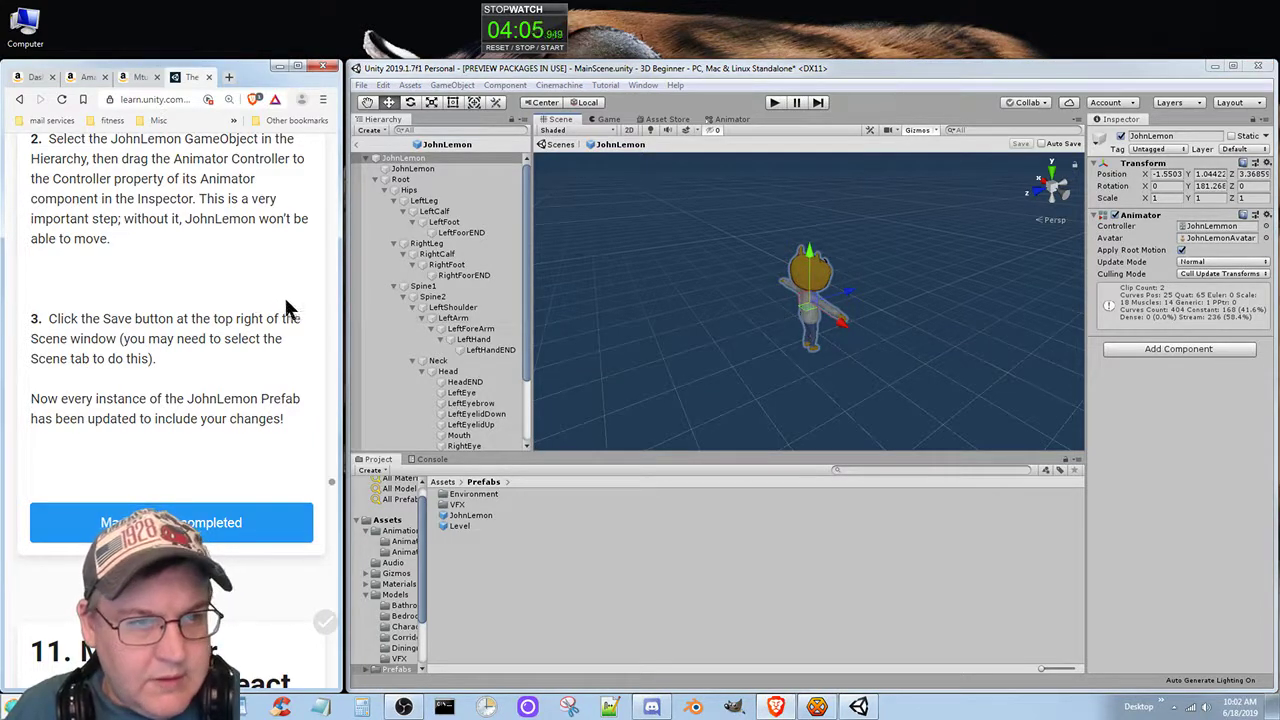
pyautogui.scroll(3, 274, 292)
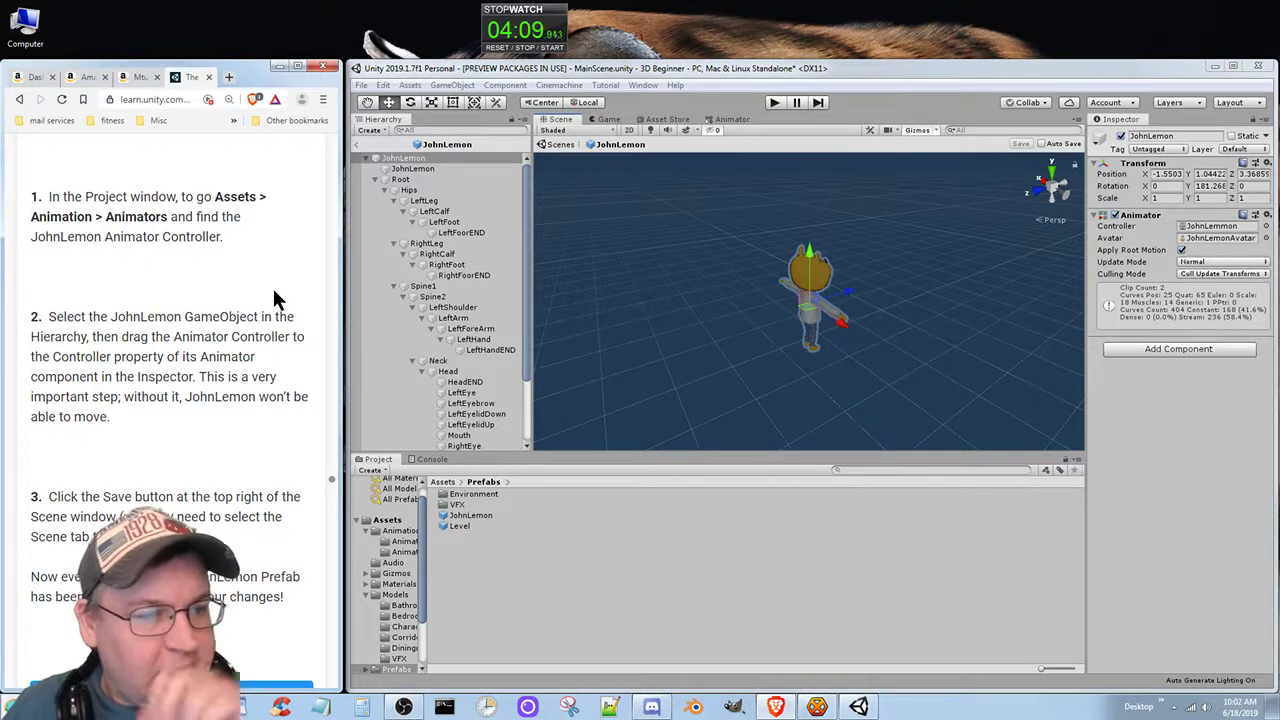
pyautogui.scroll(-2, 274, 280)
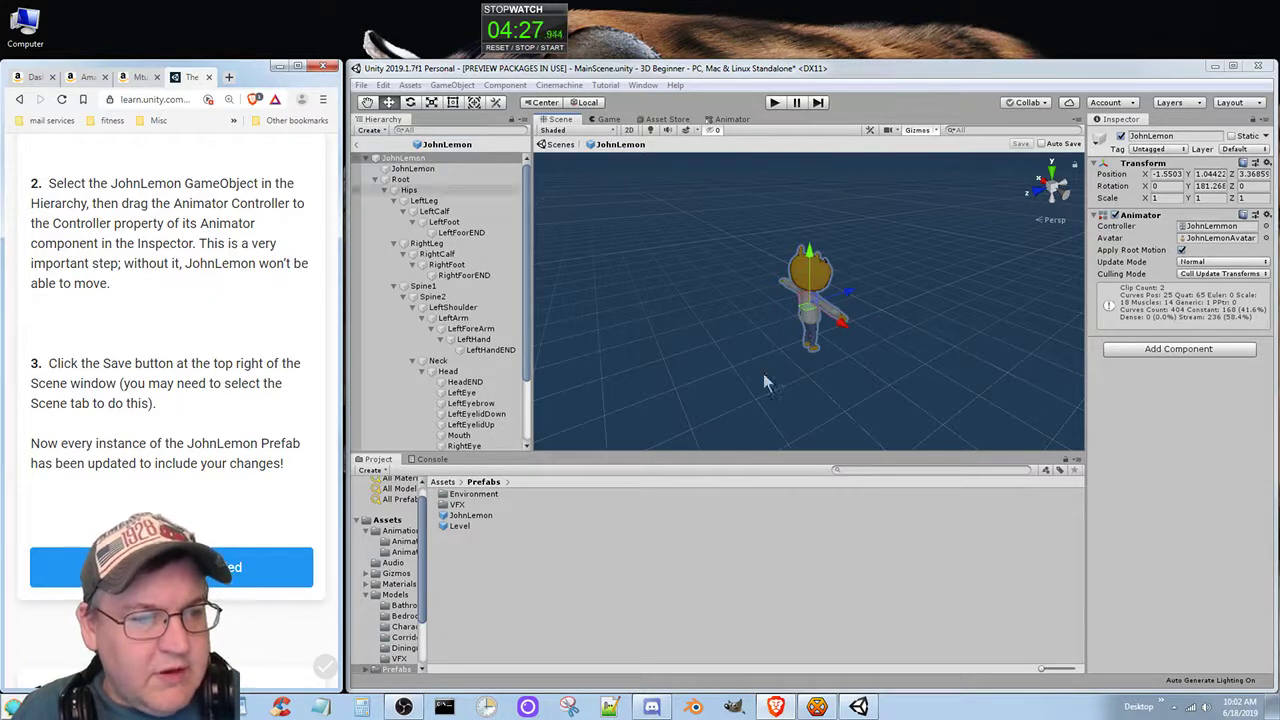
pyautogui.click(404, 159)
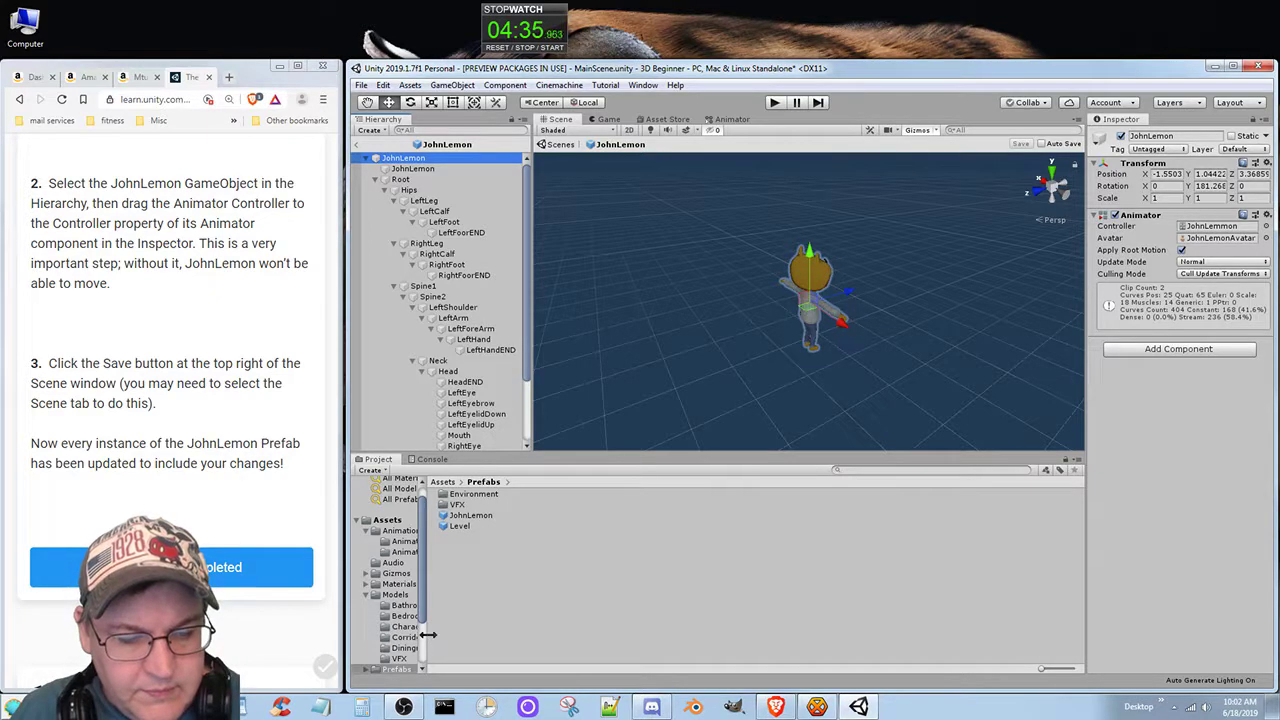
pyautogui.moveTo(427, 634); pyautogui.dragTo(487, 625)
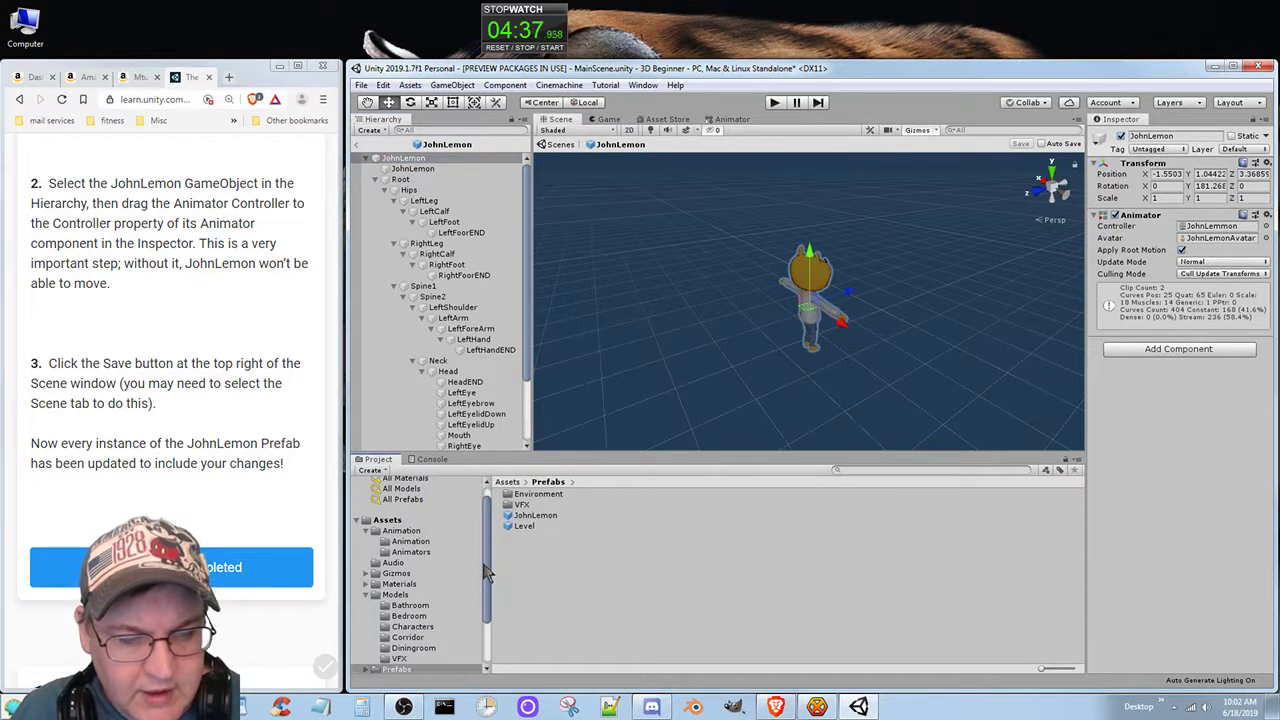
pyautogui.click(412, 552)
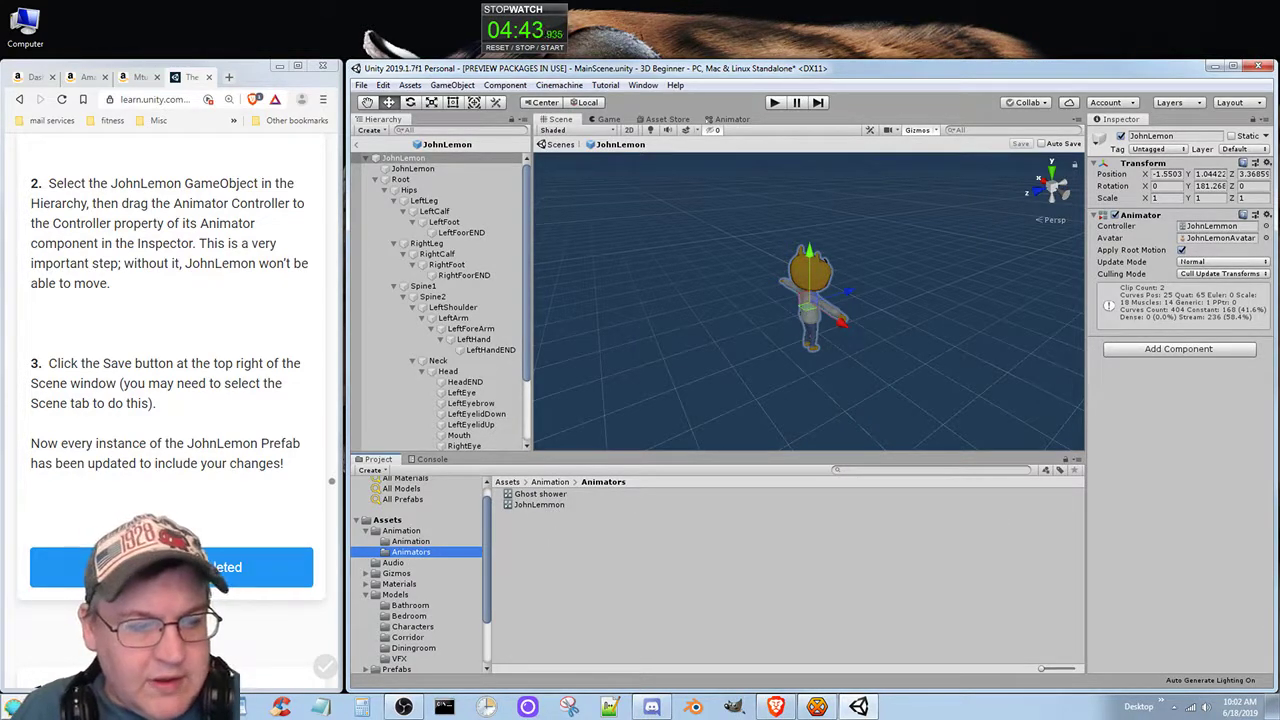
# Mark the tutorial's controller step as completed and read the start of section 11, Make your Character React to Physics
pyautogui.click(210, 550)
pyautogui.scroll(-3, 243, 463)
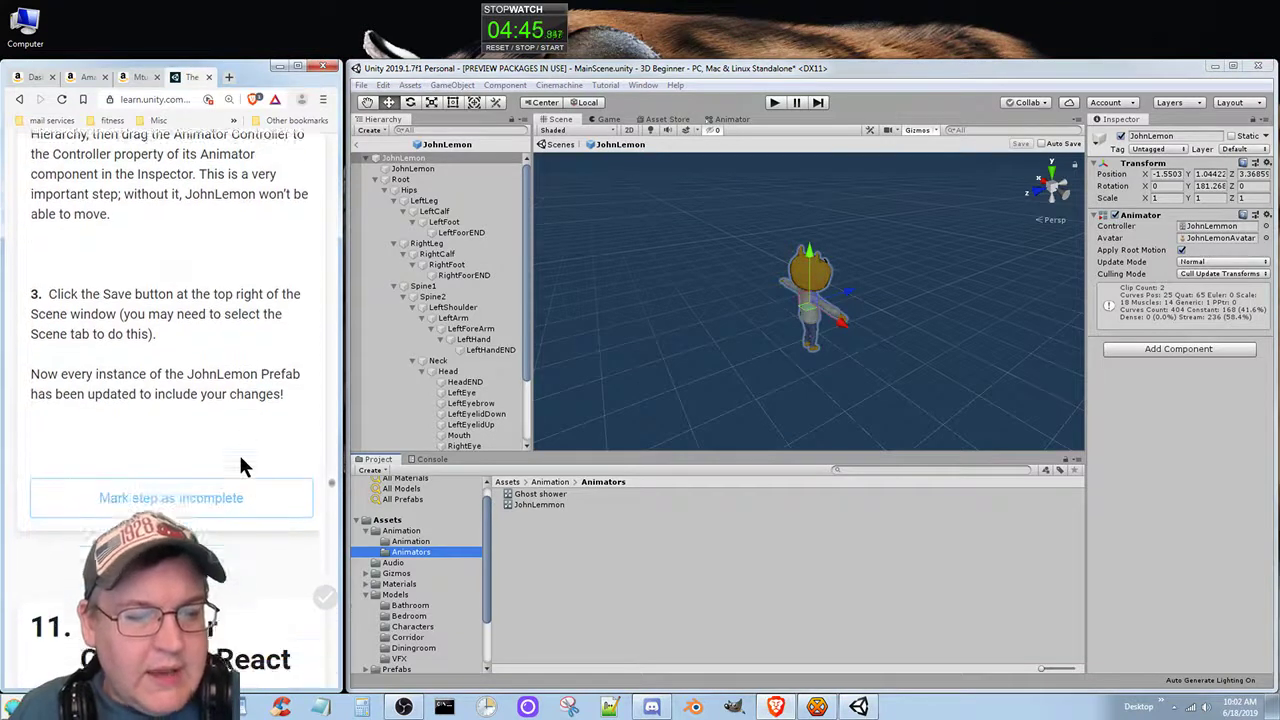
pyautogui.scroll(-1, 238, 460)
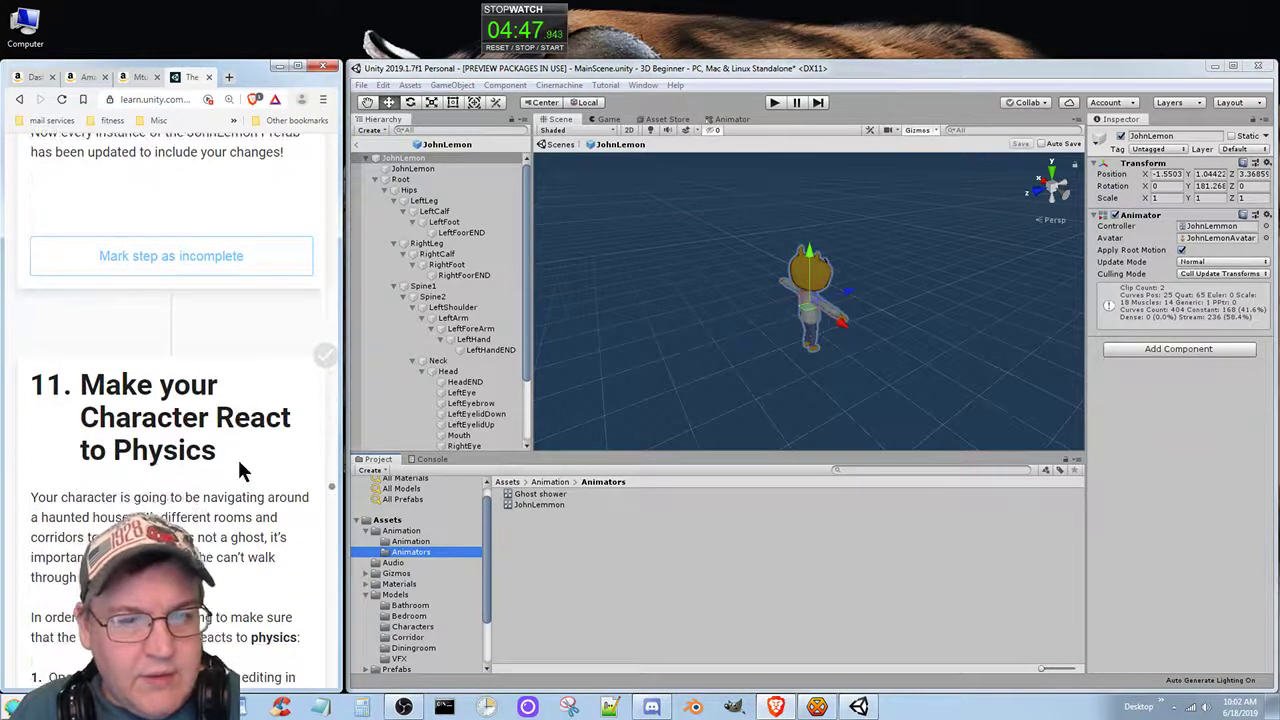
pyautogui.scroll(-3, 238, 459)
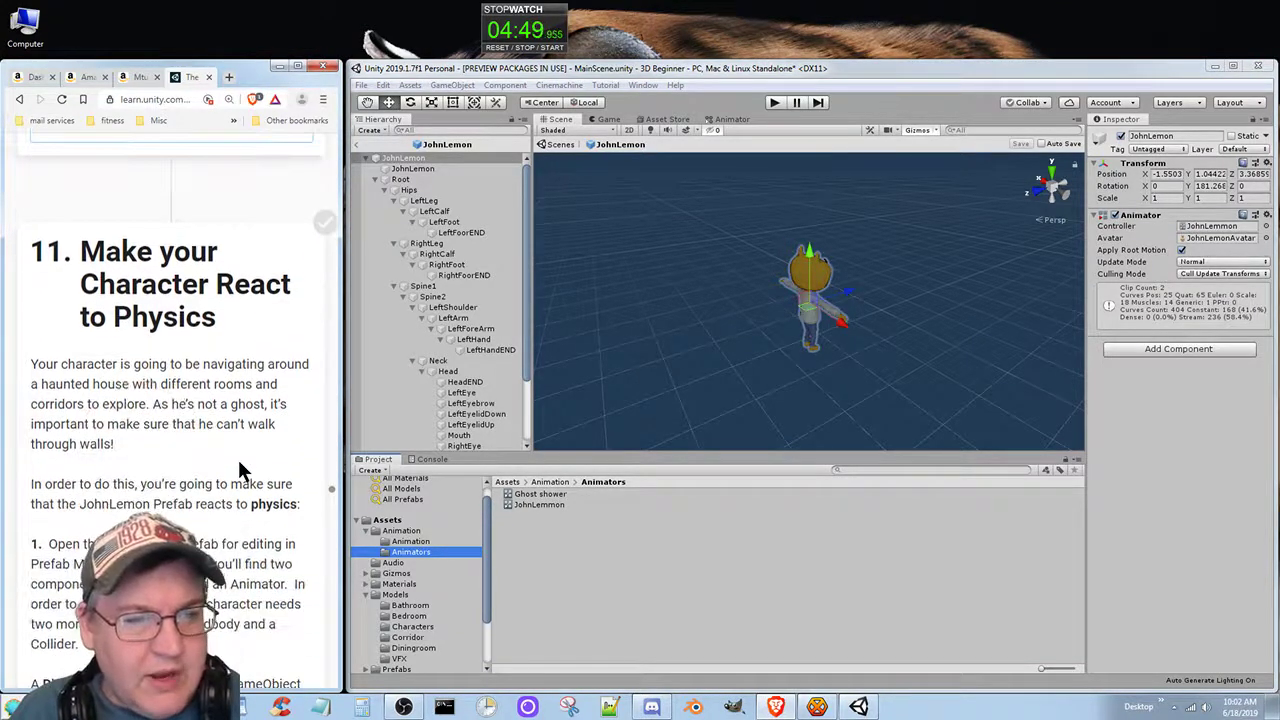
pyautogui.scroll(-3, 238, 461)
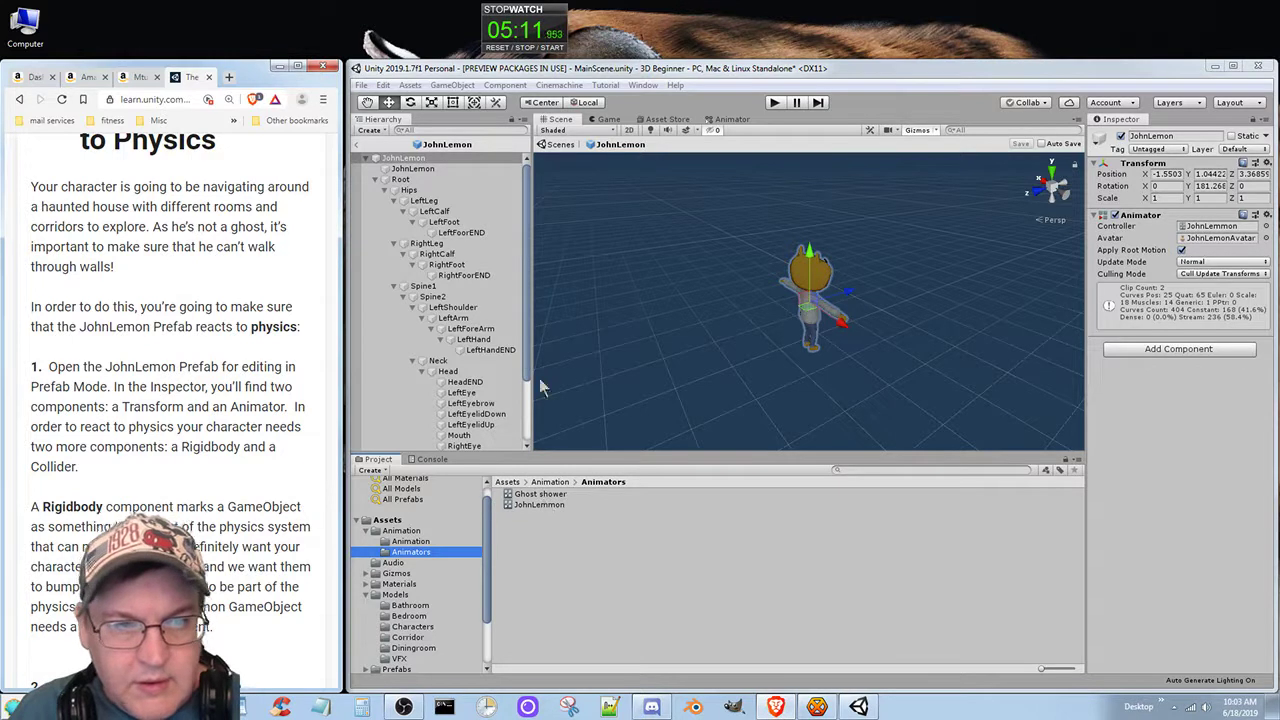
# Select the JohnLemon prefab's root object and read the tutorial's instructions for adding a Rigidbody component
pyautogui.click(425, 158)
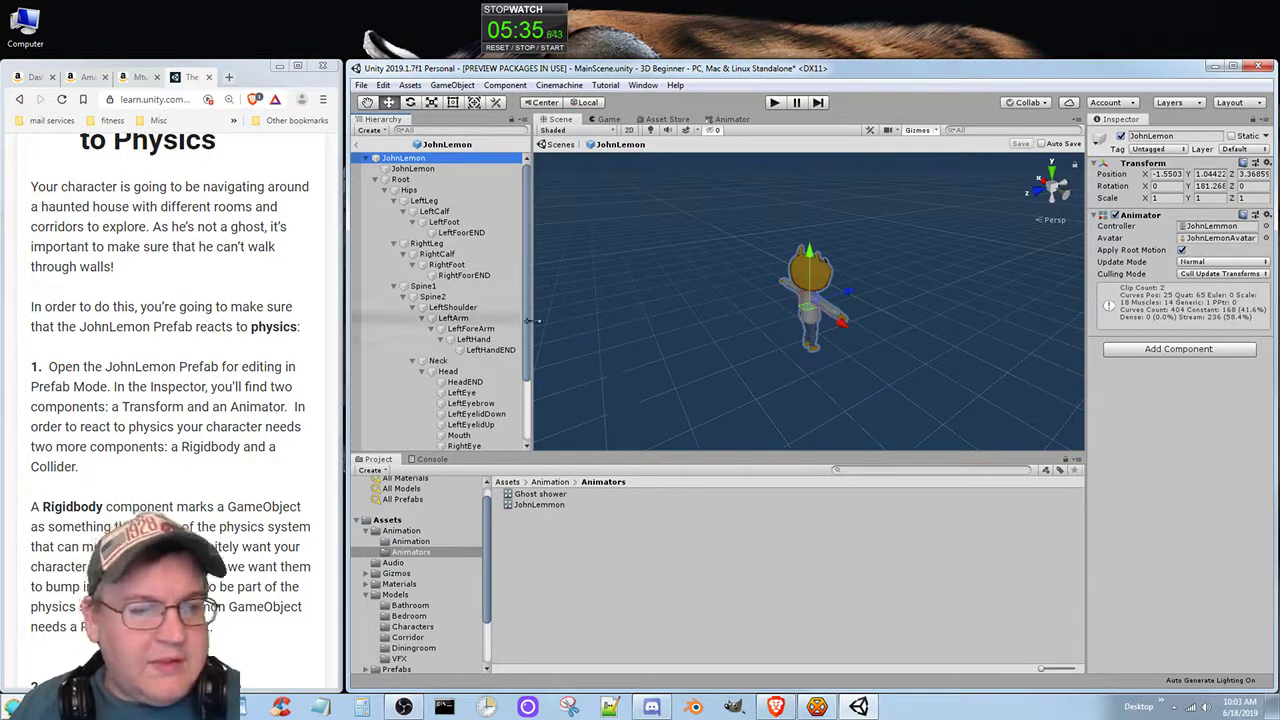
pyautogui.click(179, 349)
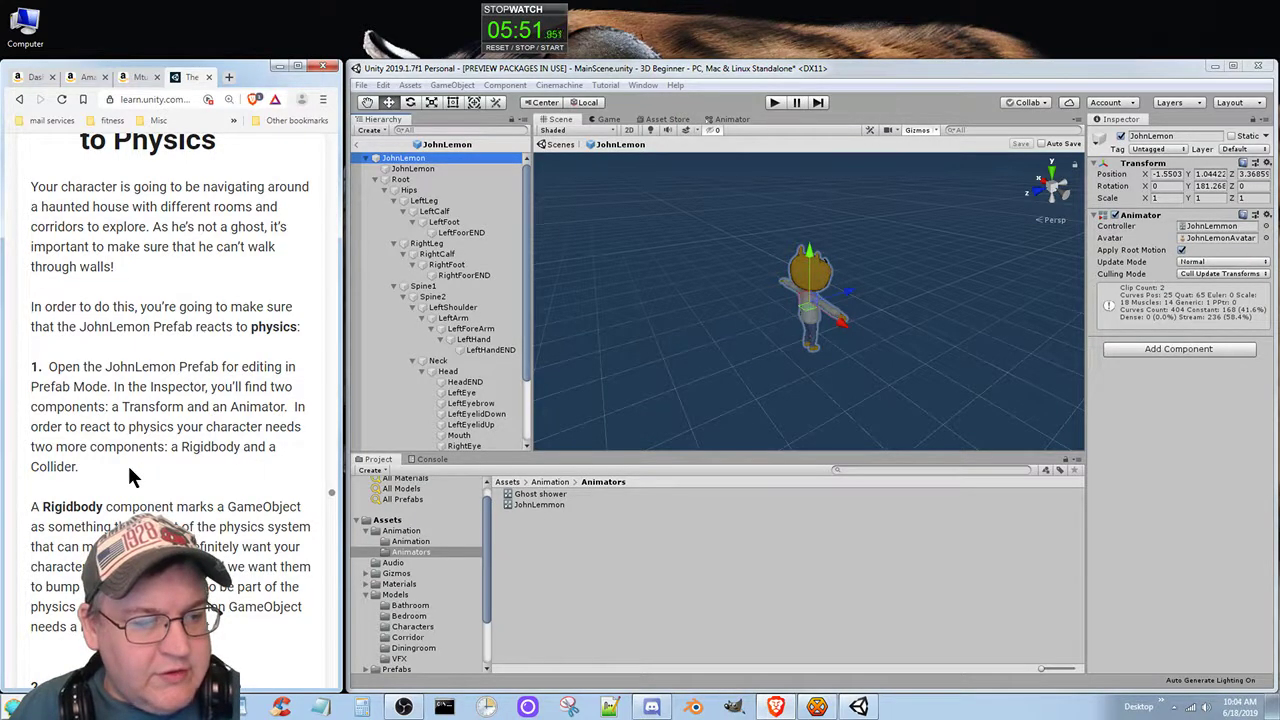
pyautogui.scroll(-1, 196, 483)
pyautogui.scroll(-5, 197, 485)
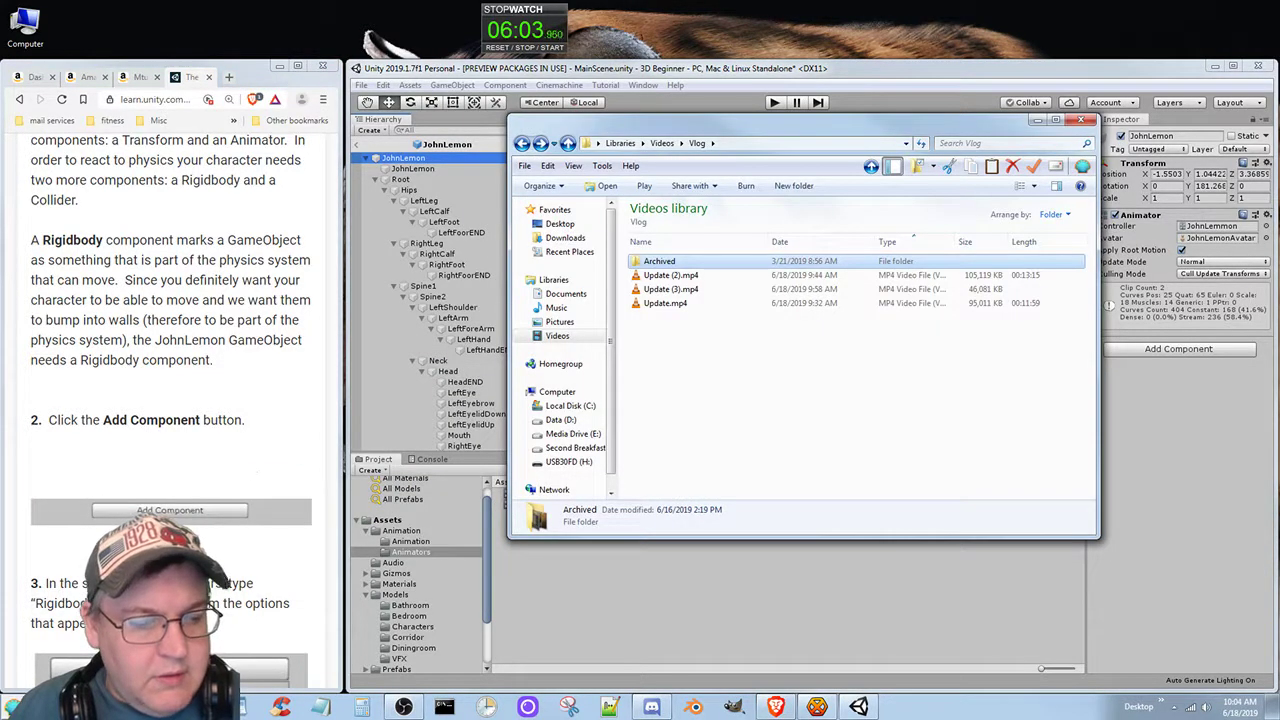
pyautogui.click(75, 706)
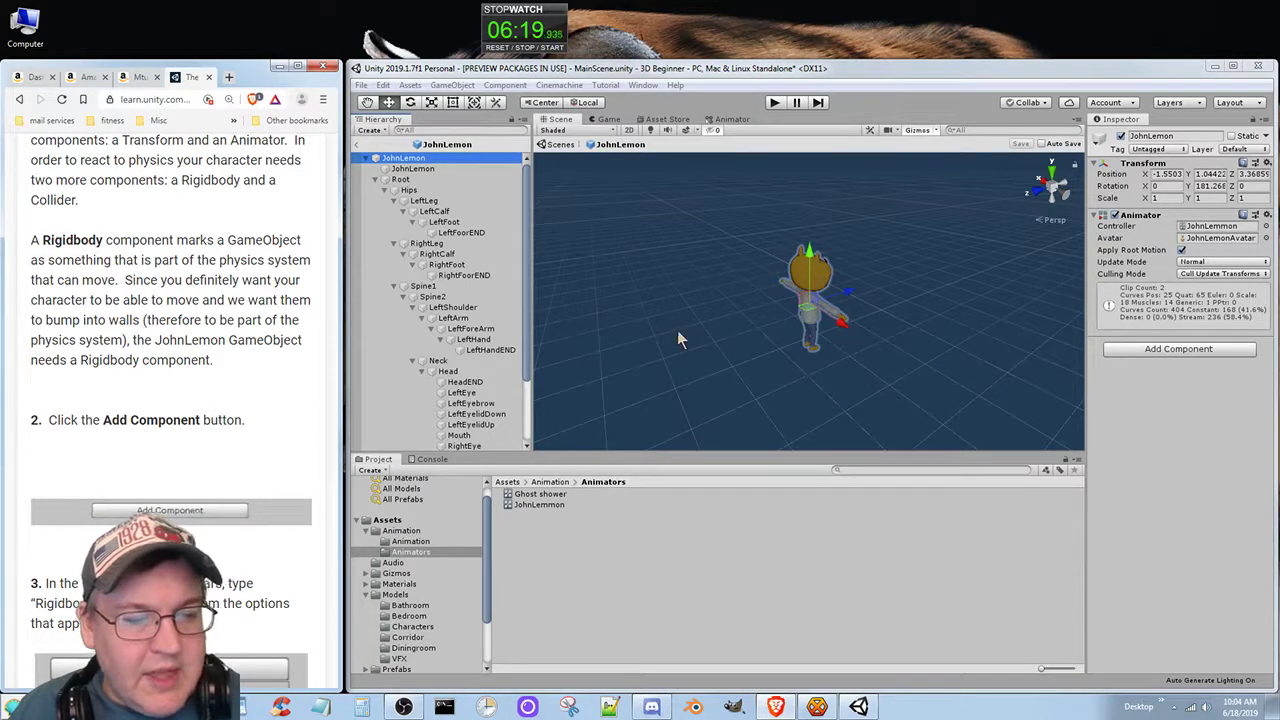
# Add a Rigidbody component to the JohnLemon prefab's root object, searching the component list for "rigidbody"
pyautogui.click(1176, 349)
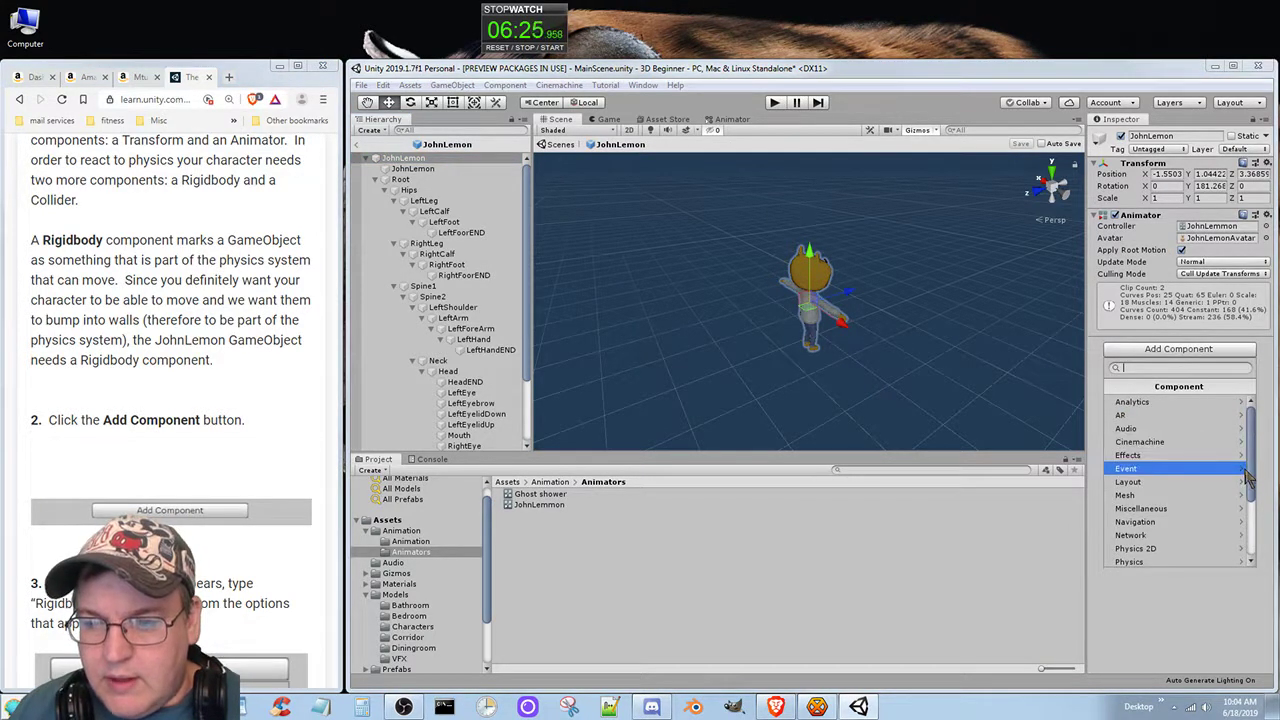
pyautogui.click(1222, 508)
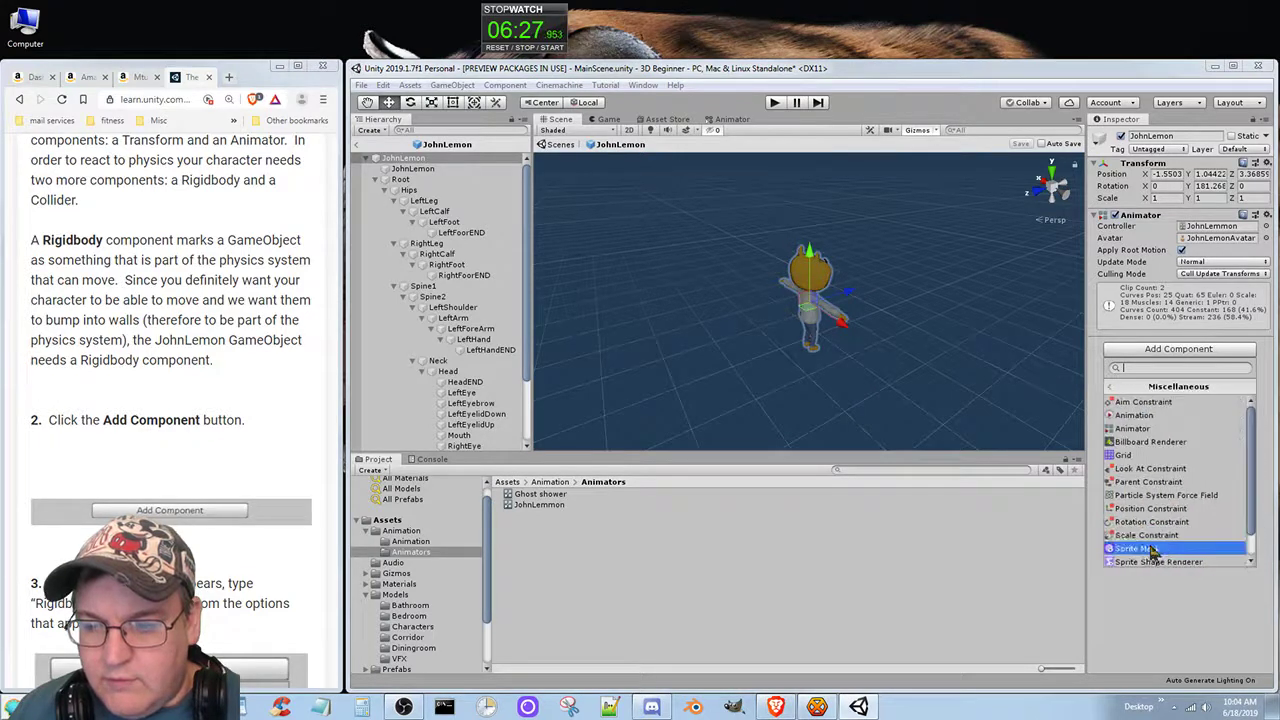
pyautogui.click(1122, 387)
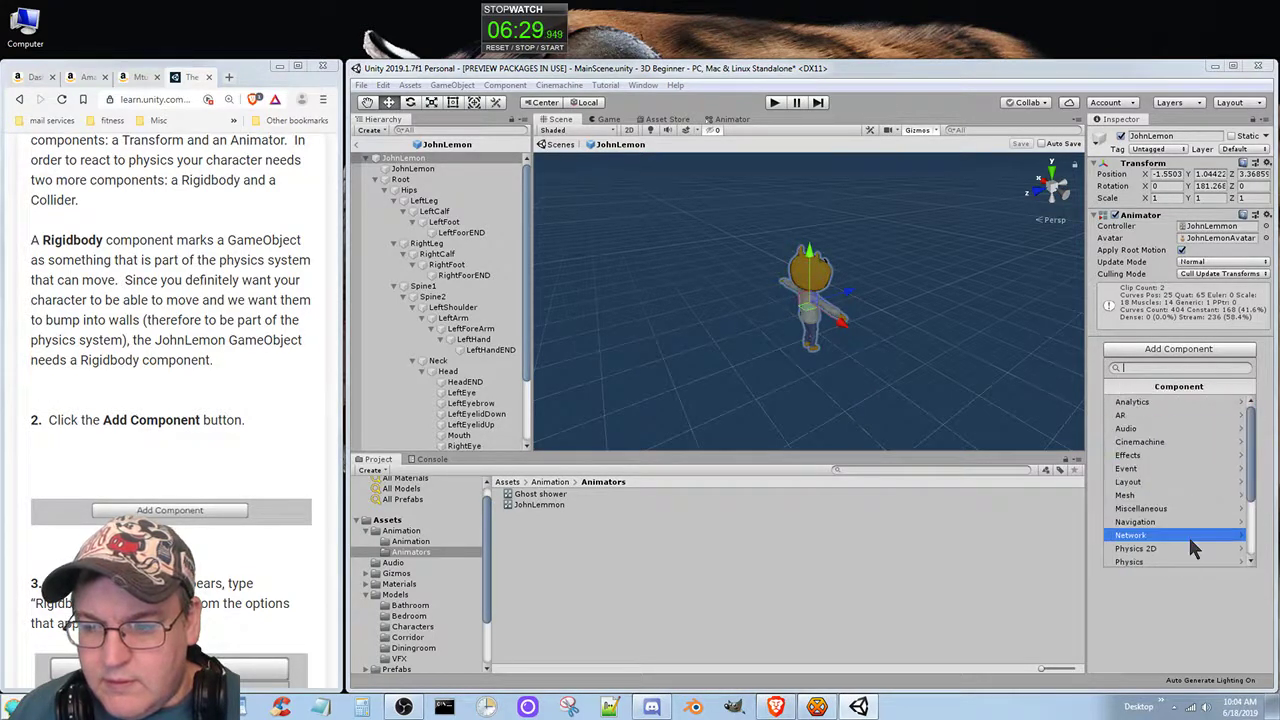
pyautogui.click(1134, 561)
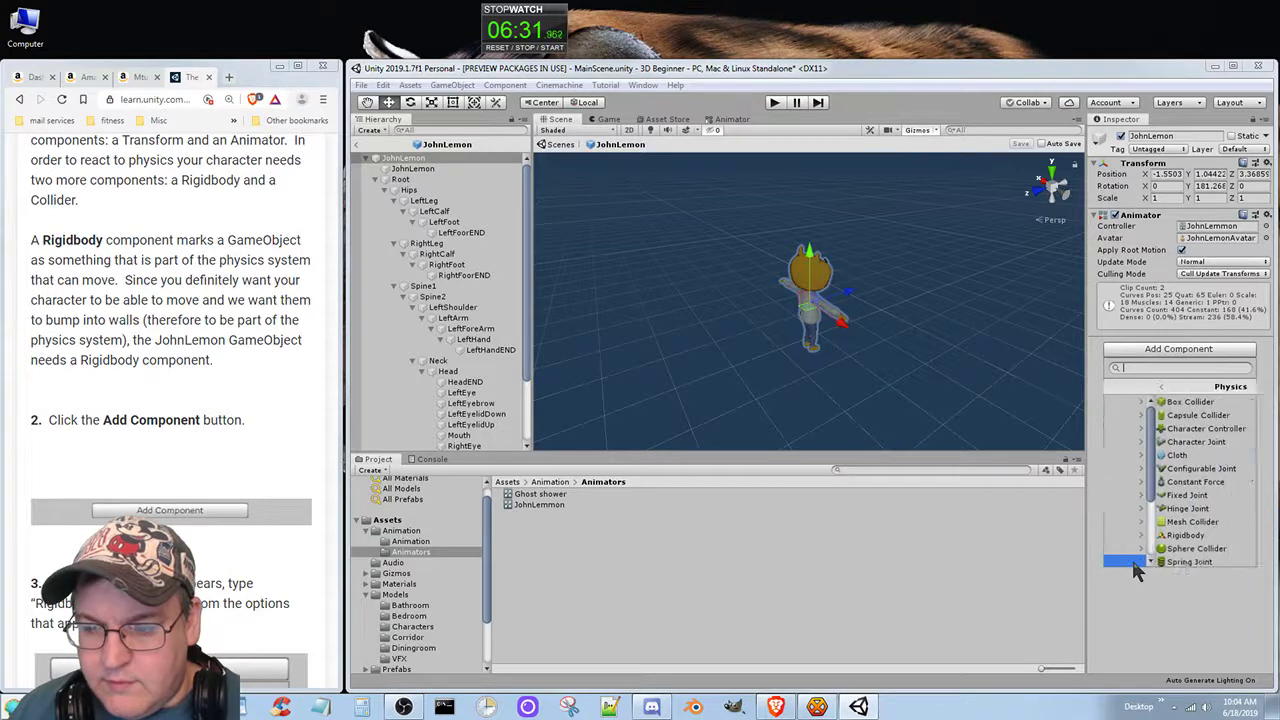
pyautogui.moveTo(1256, 471); pyautogui.dragTo(1257, 503)
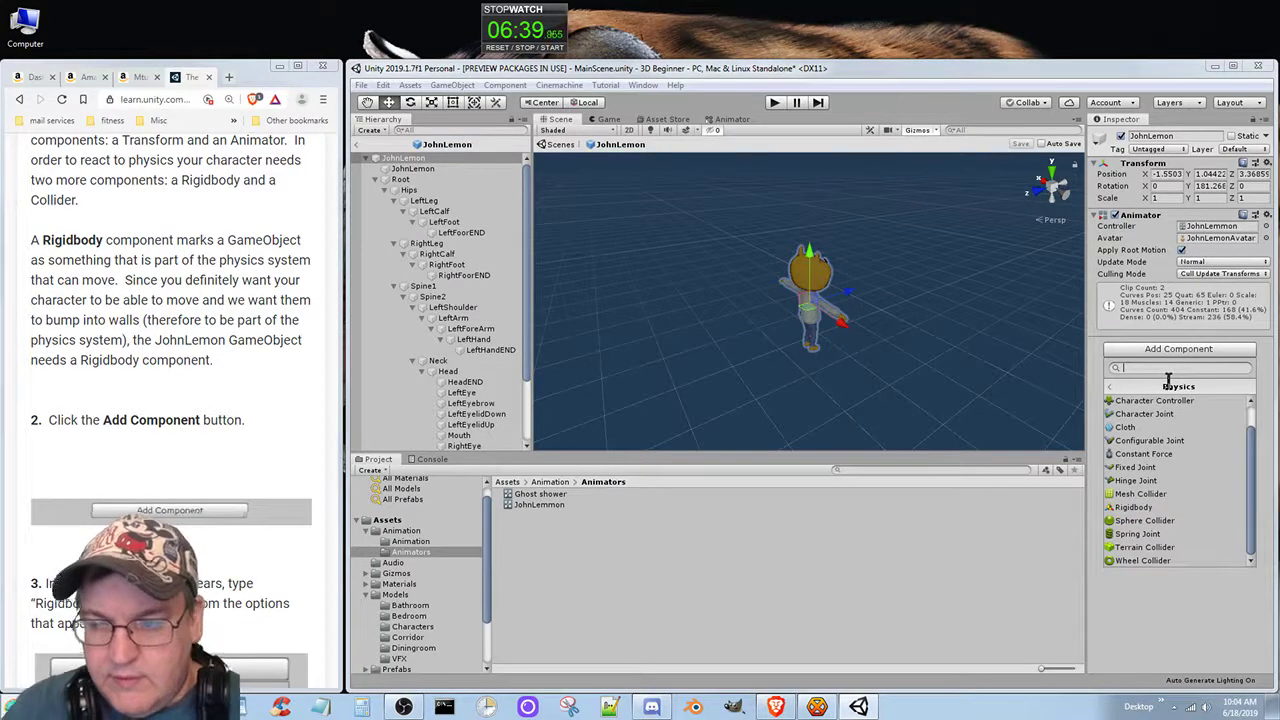
pyautogui.write('rigid')
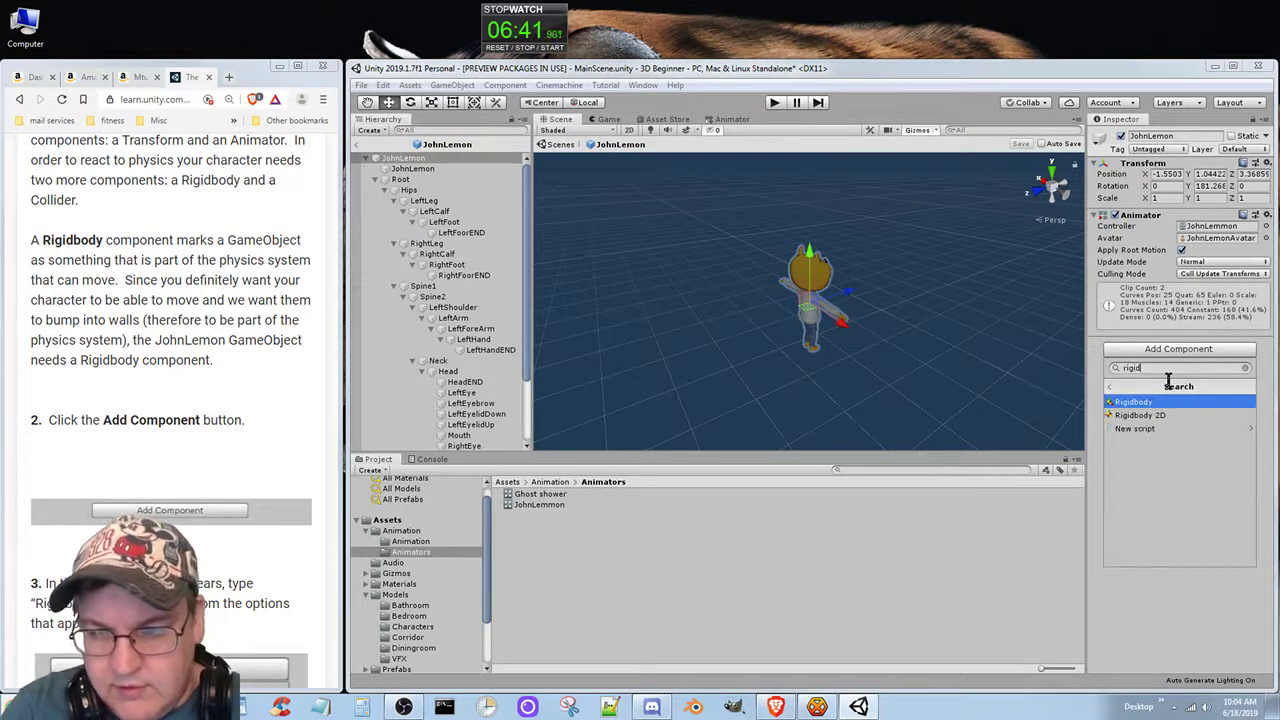
pyautogui.write('body')
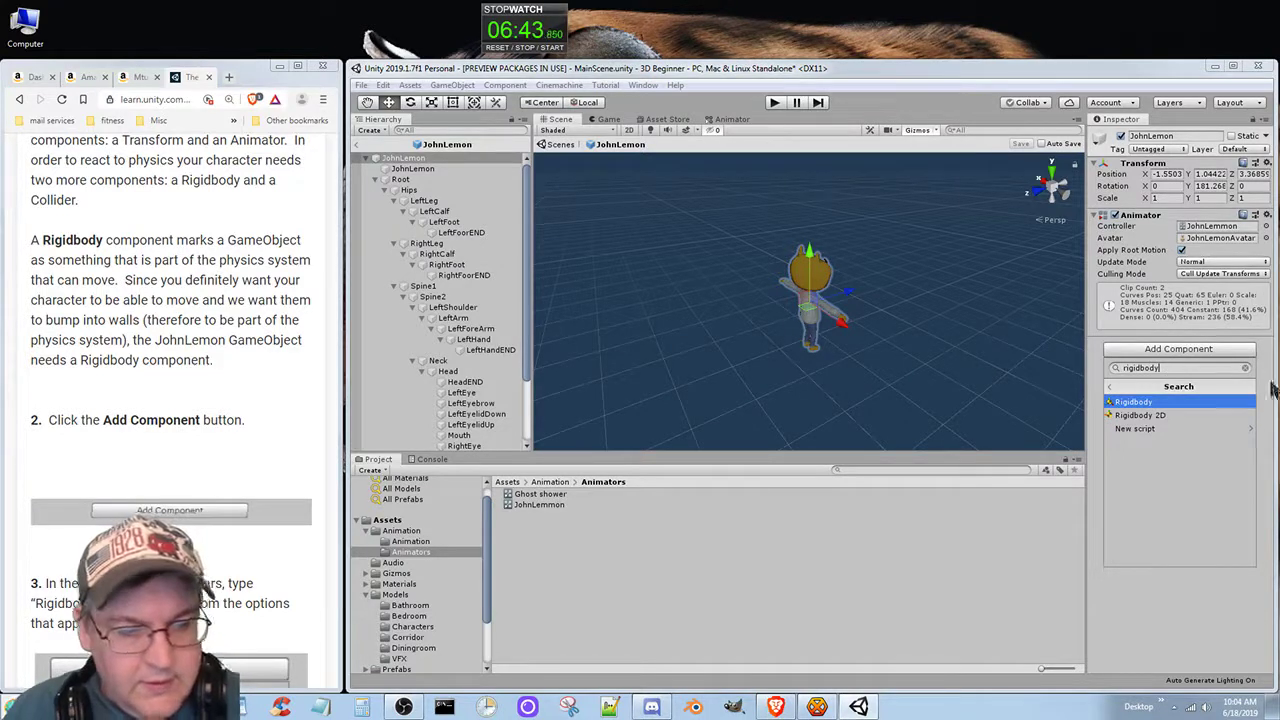
pyautogui.click(1156, 403)
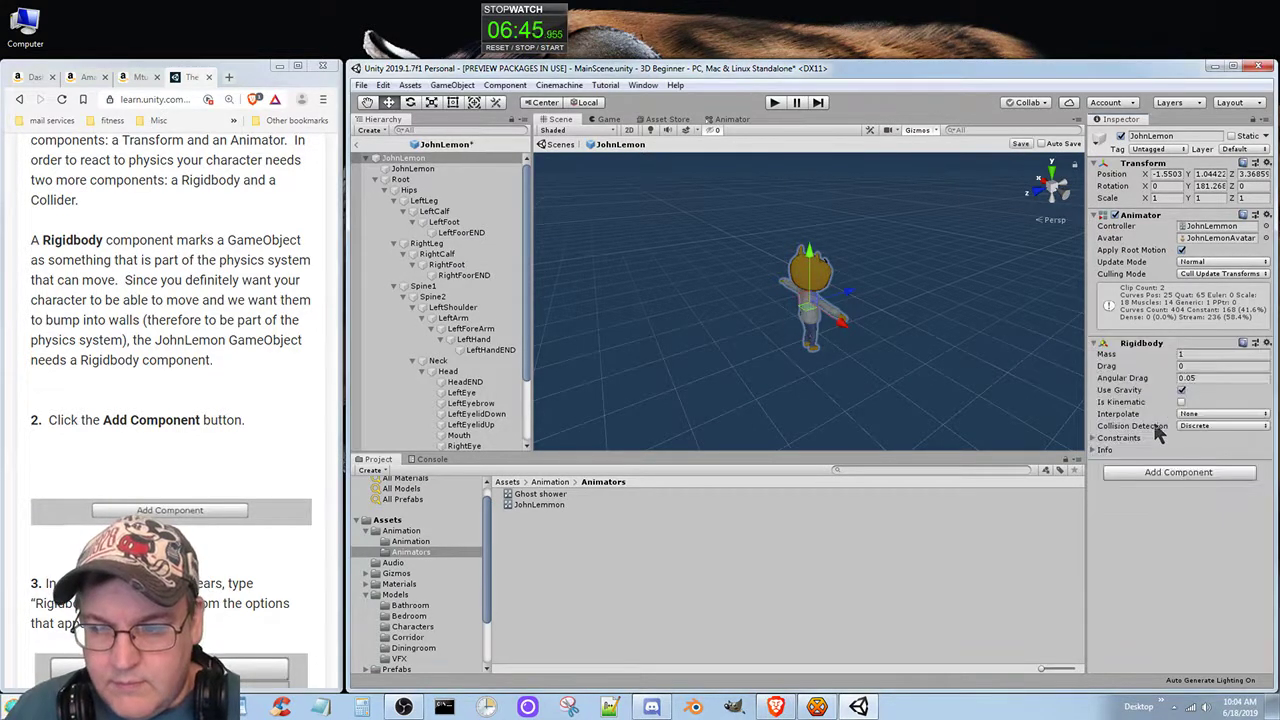
# Read the tutorial's notes following the Rigidbody addition and save the JohnLemon prefab
pyautogui.scroll(-3, 260, 585)
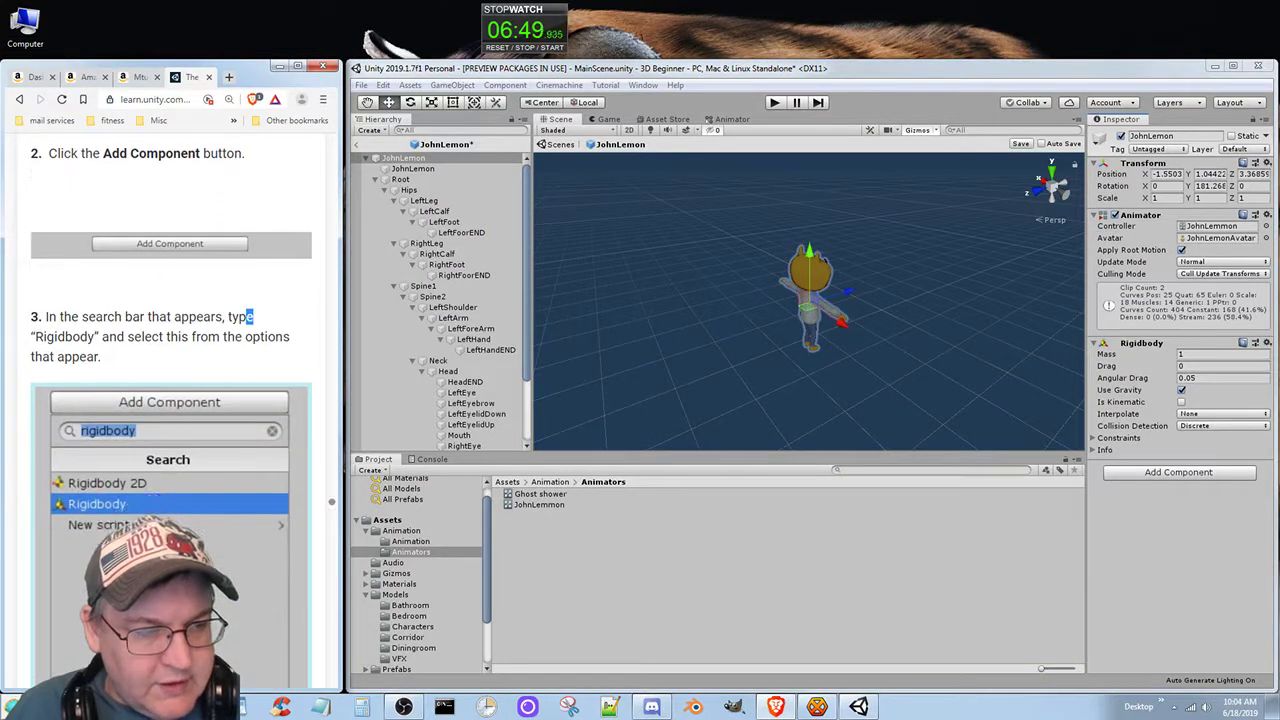
pyautogui.scroll(-4, 215, 564)
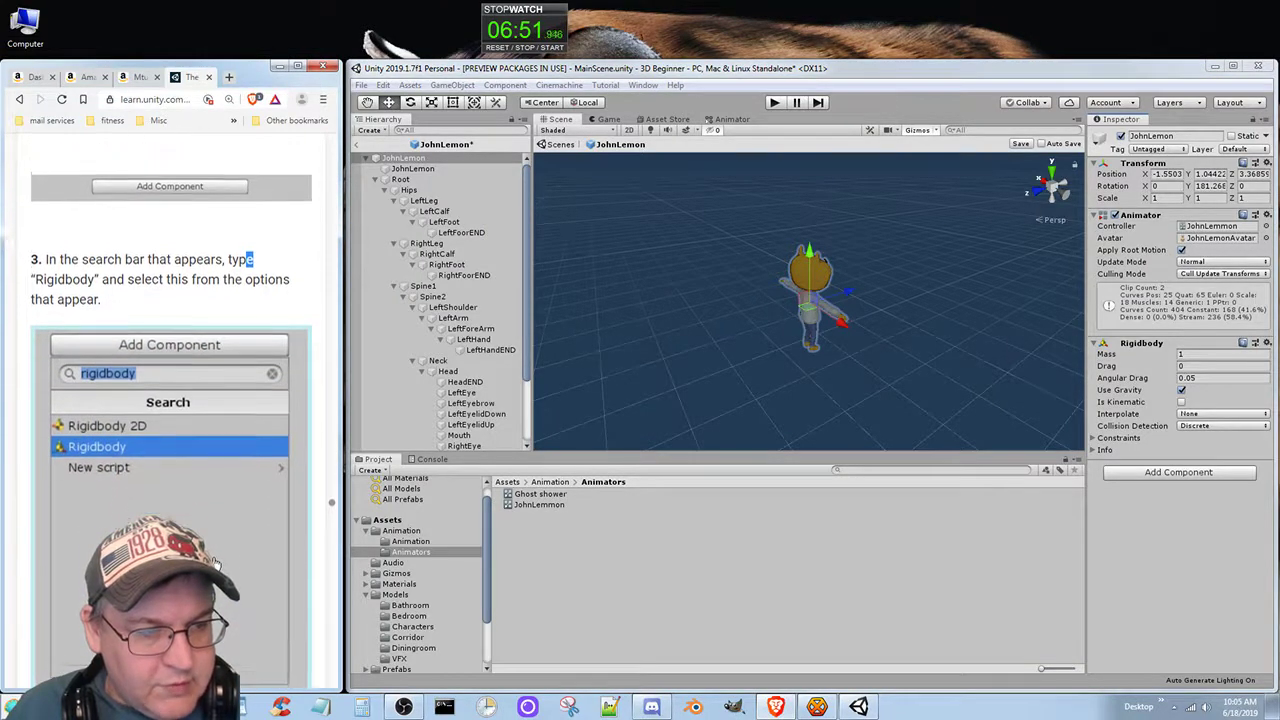
pyautogui.scroll(-2, 222, 562)
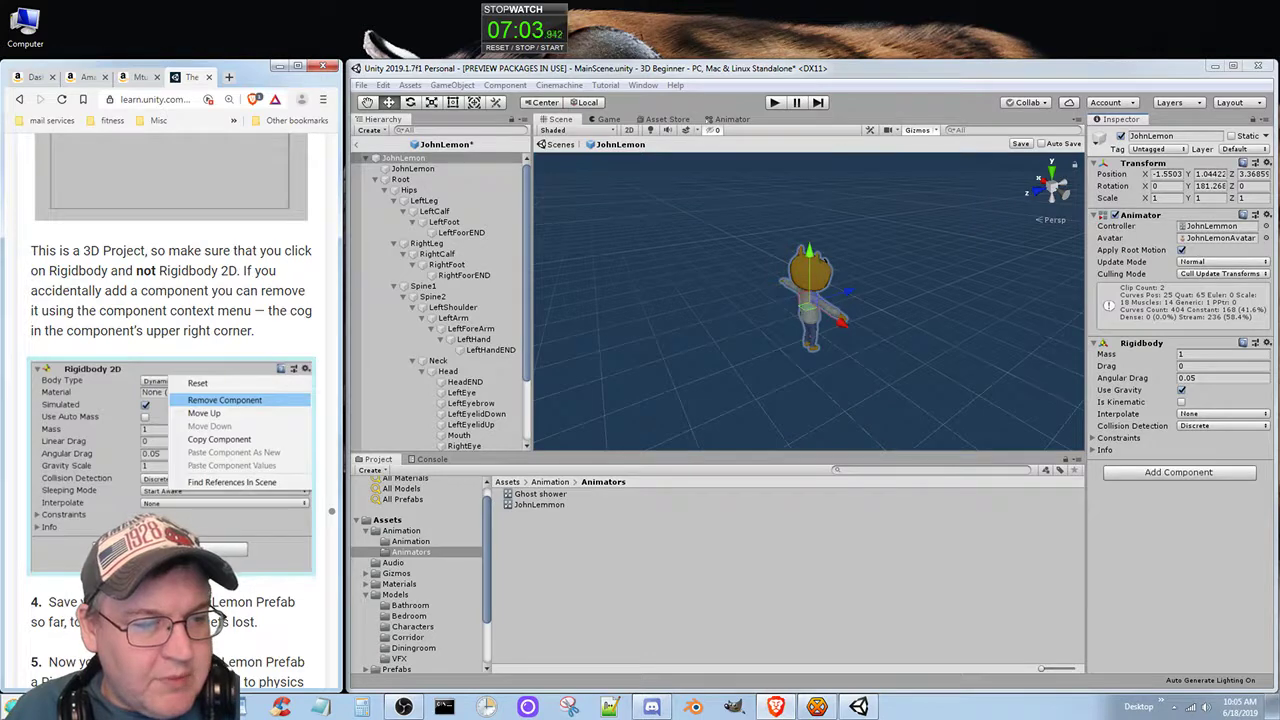
pyautogui.scroll(-2, 170, 400)
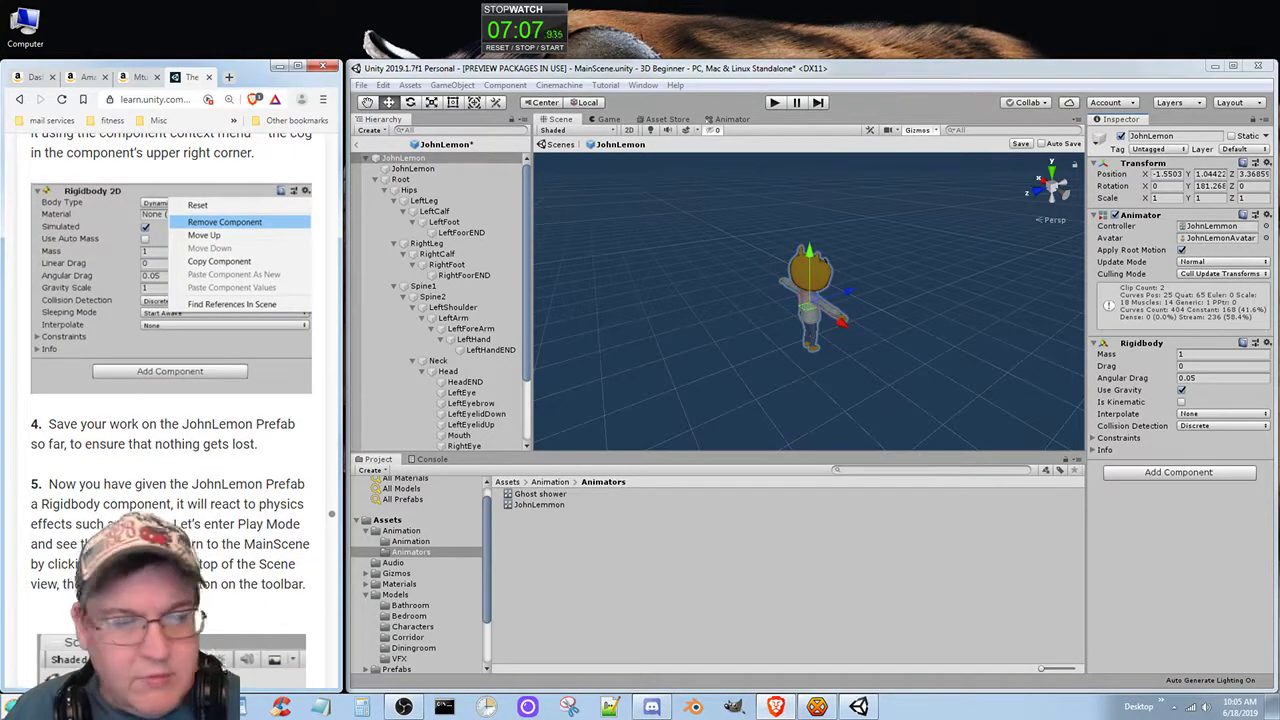
pyautogui.scroll(-1, 175, 400)
pyautogui.scroll(-1, 175, 400)
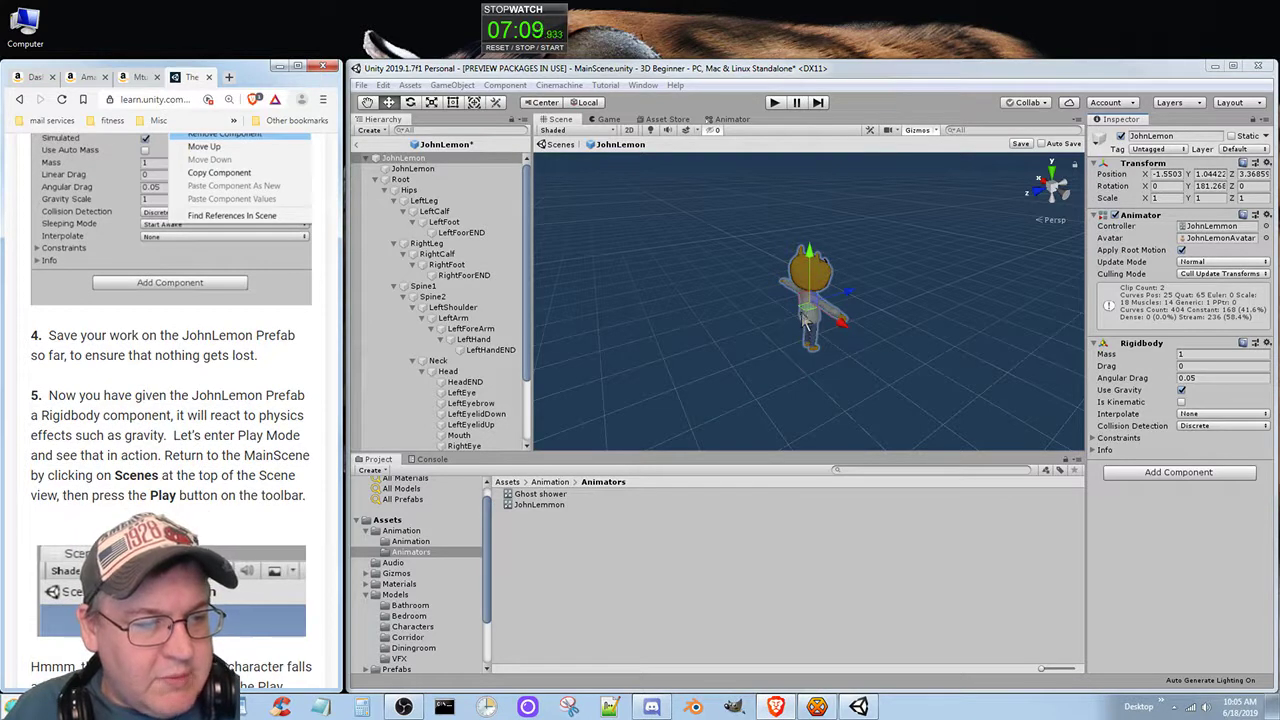
pyautogui.click(1022, 144)
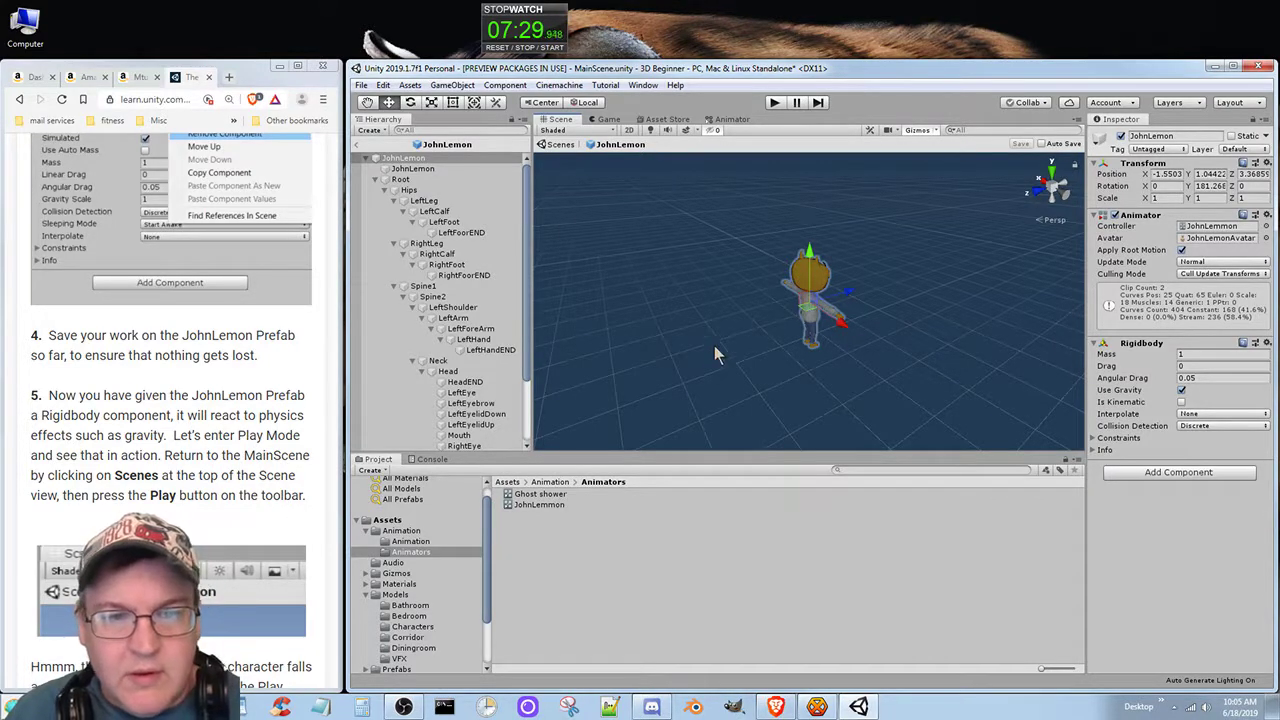
# Return to MainScene, save it and briefly test the character in Play Mode, checking the tutorial's explanation of its fall
pyautogui.click(563, 145)
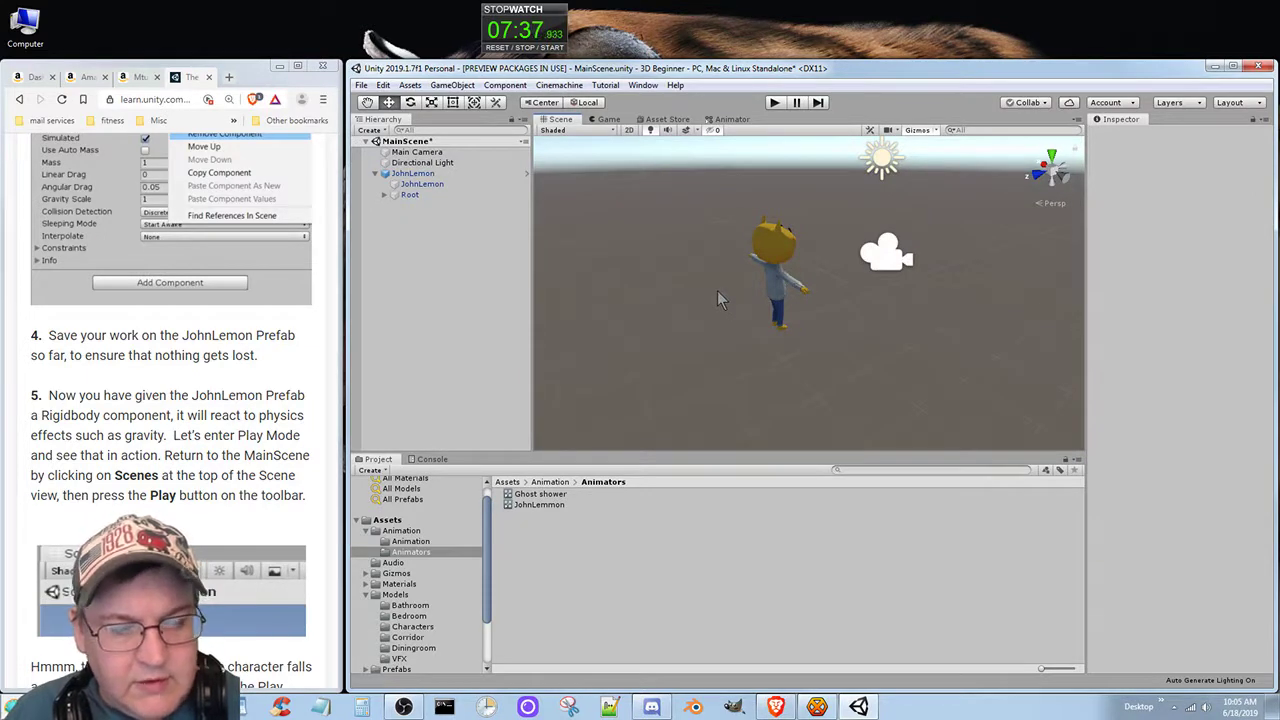
pyautogui.click(774, 103)
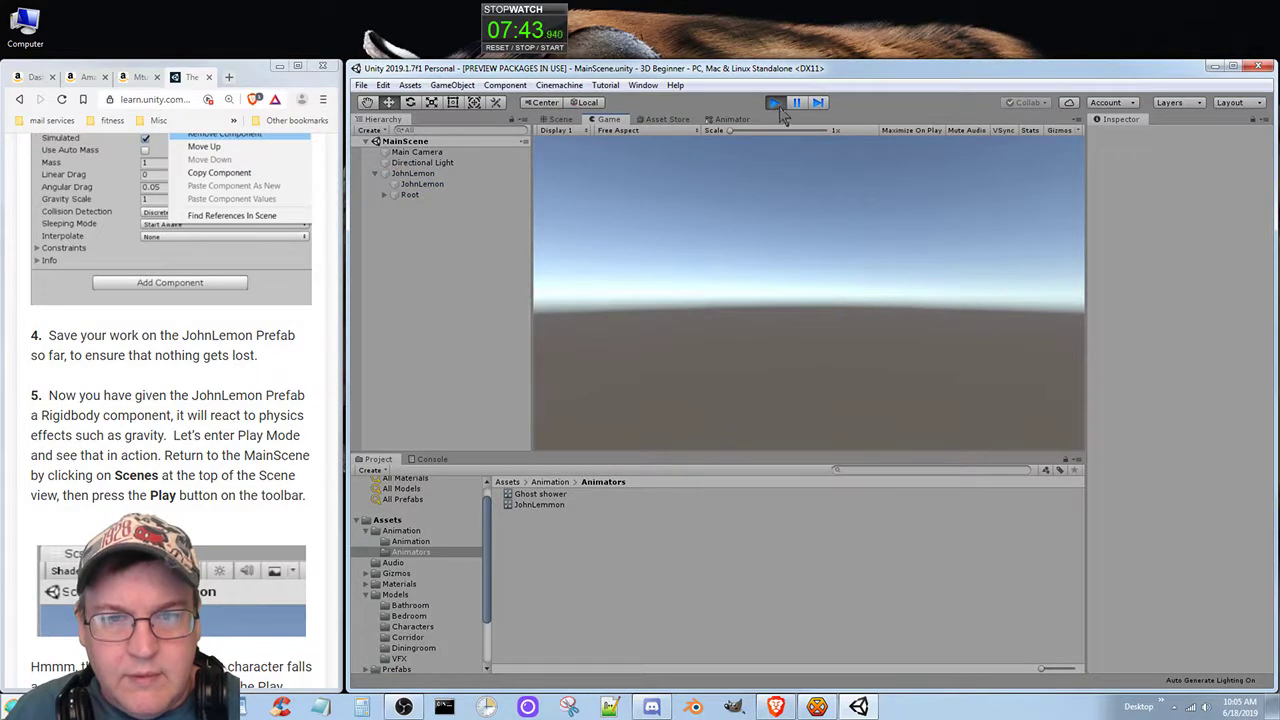
pyautogui.click(775, 103)
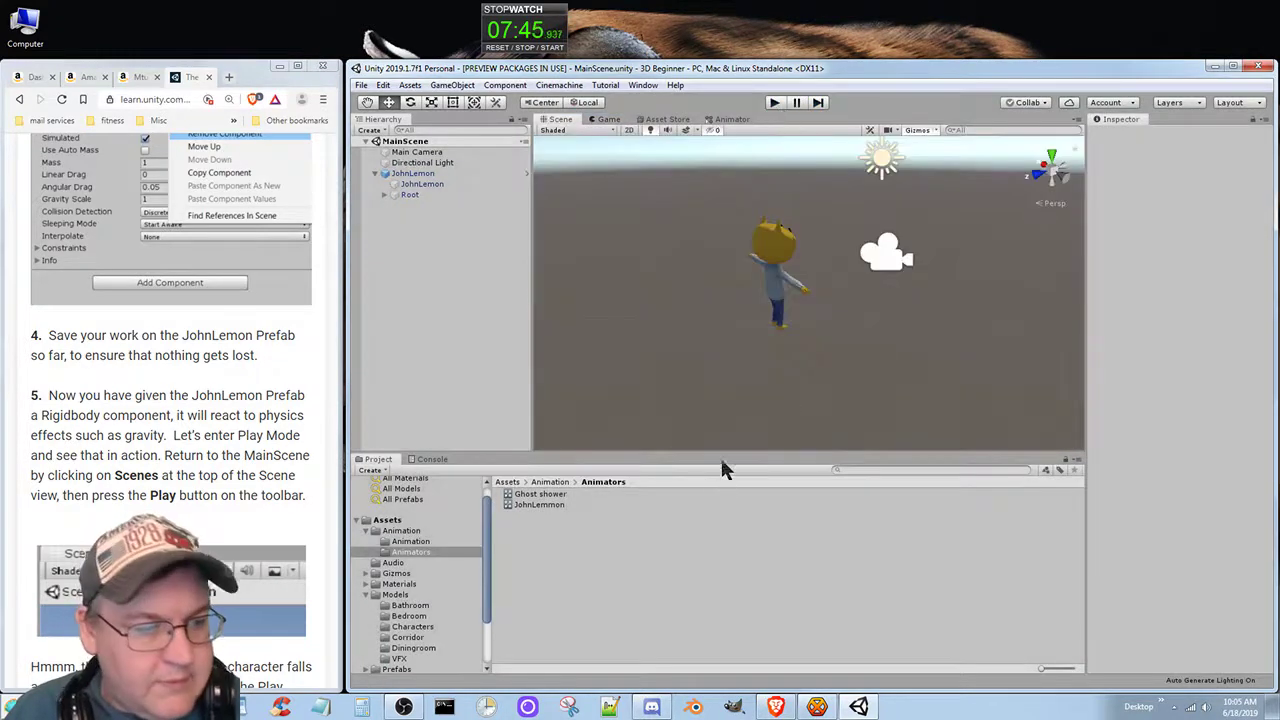
pyautogui.click(250, 513)
pyautogui.scroll(-1, 250, 530)
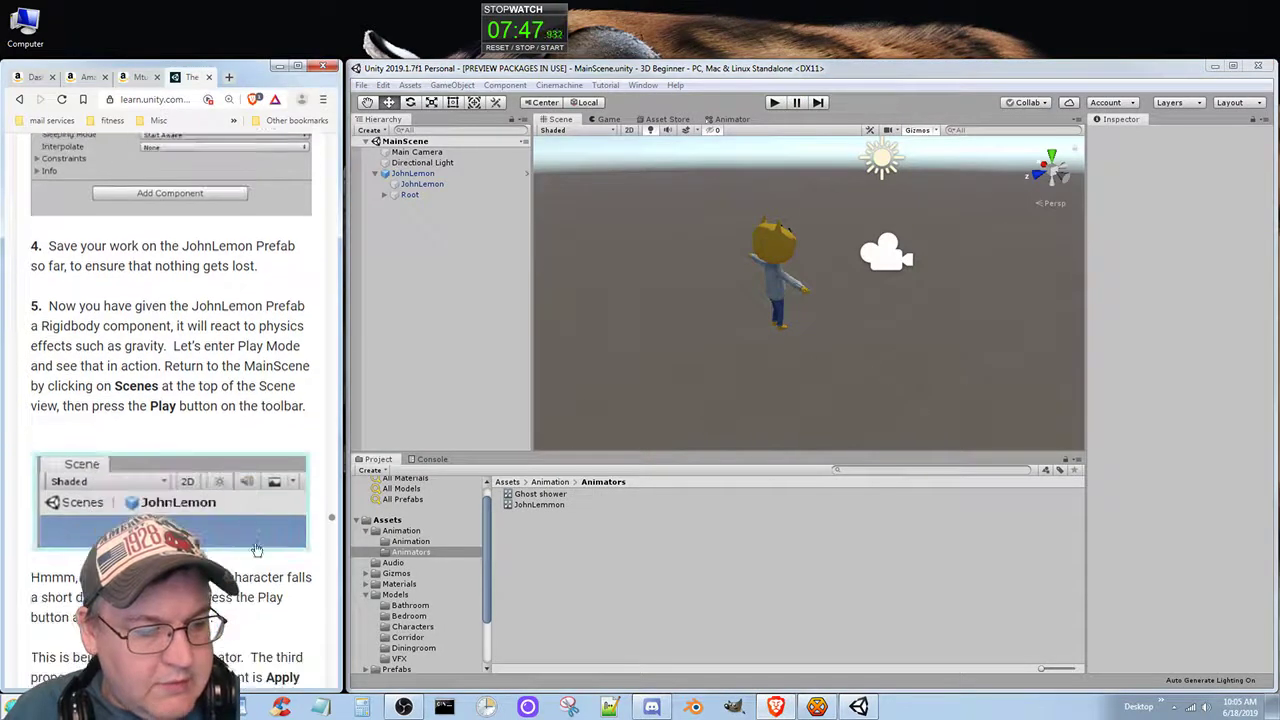
# Move the Main Camera back along Z to about -0.67 and test the character's fall in Play Mode
pyautogui.scroll(-2, 257, 550)
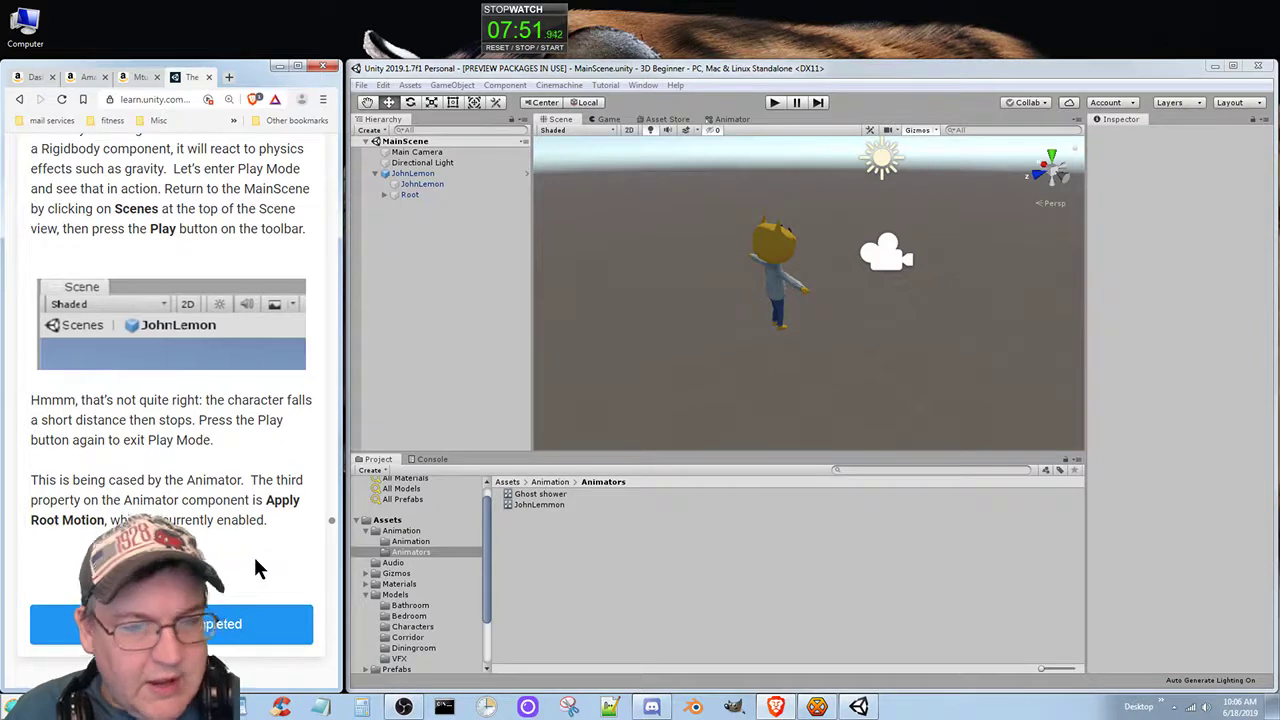
pyautogui.click(885, 260)
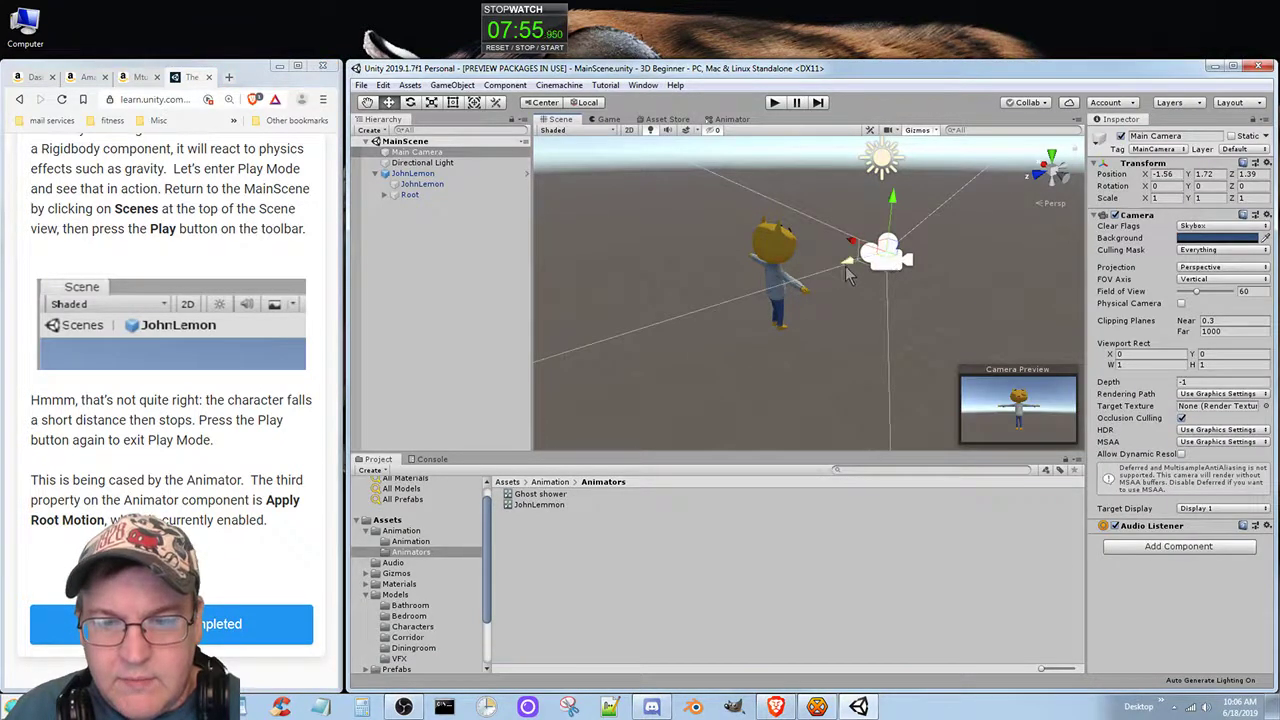
pyautogui.moveTo(845, 275); pyautogui.dragTo(932, 255)
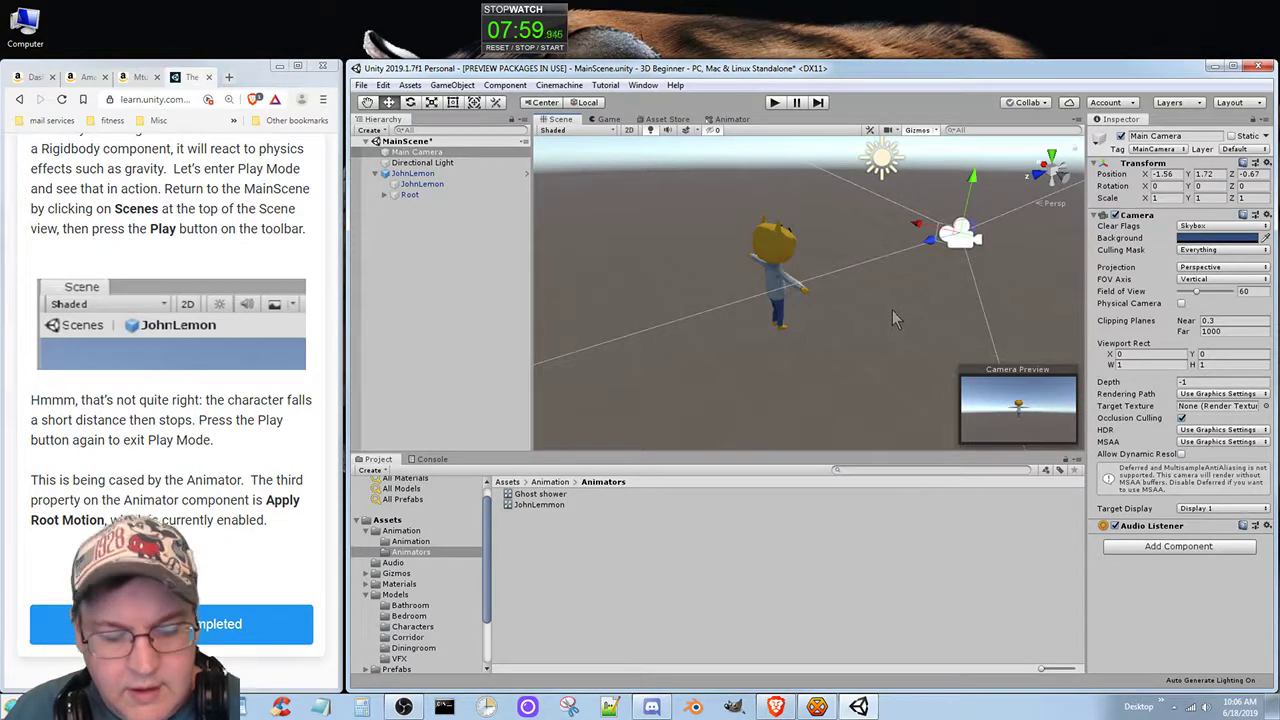
pyautogui.click(774, 103)
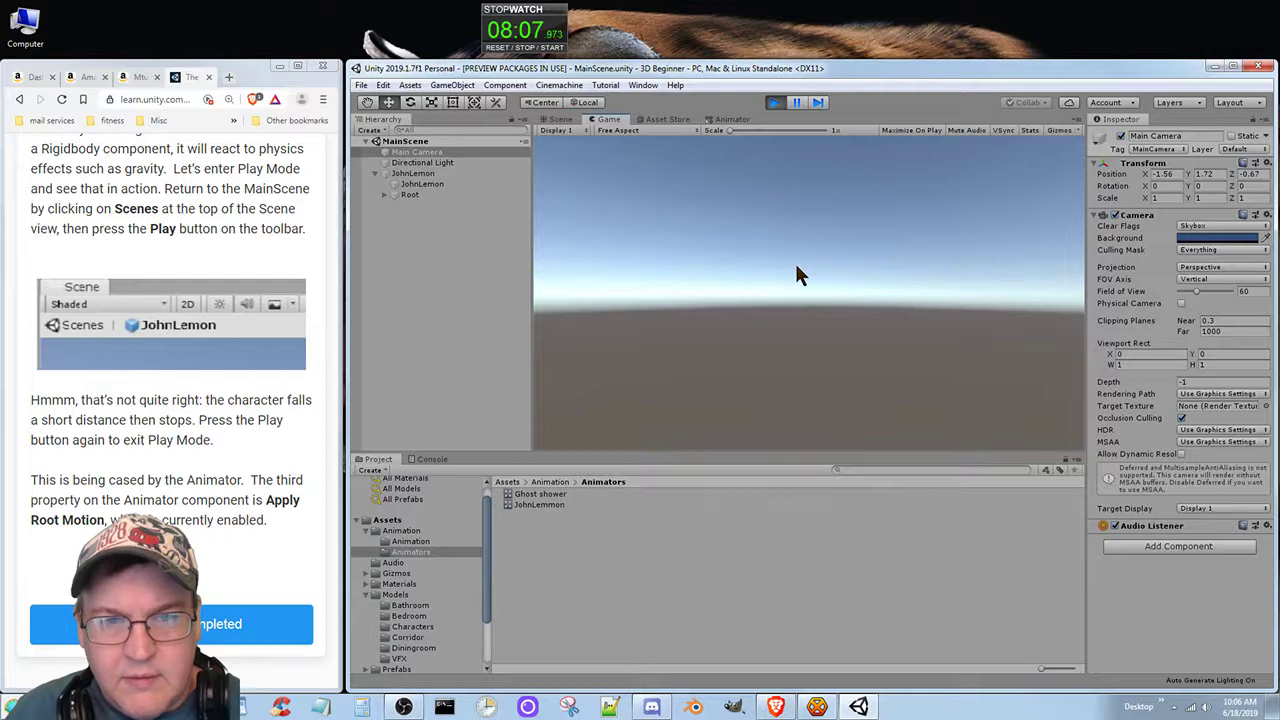
pyautogui.click(773, 102)
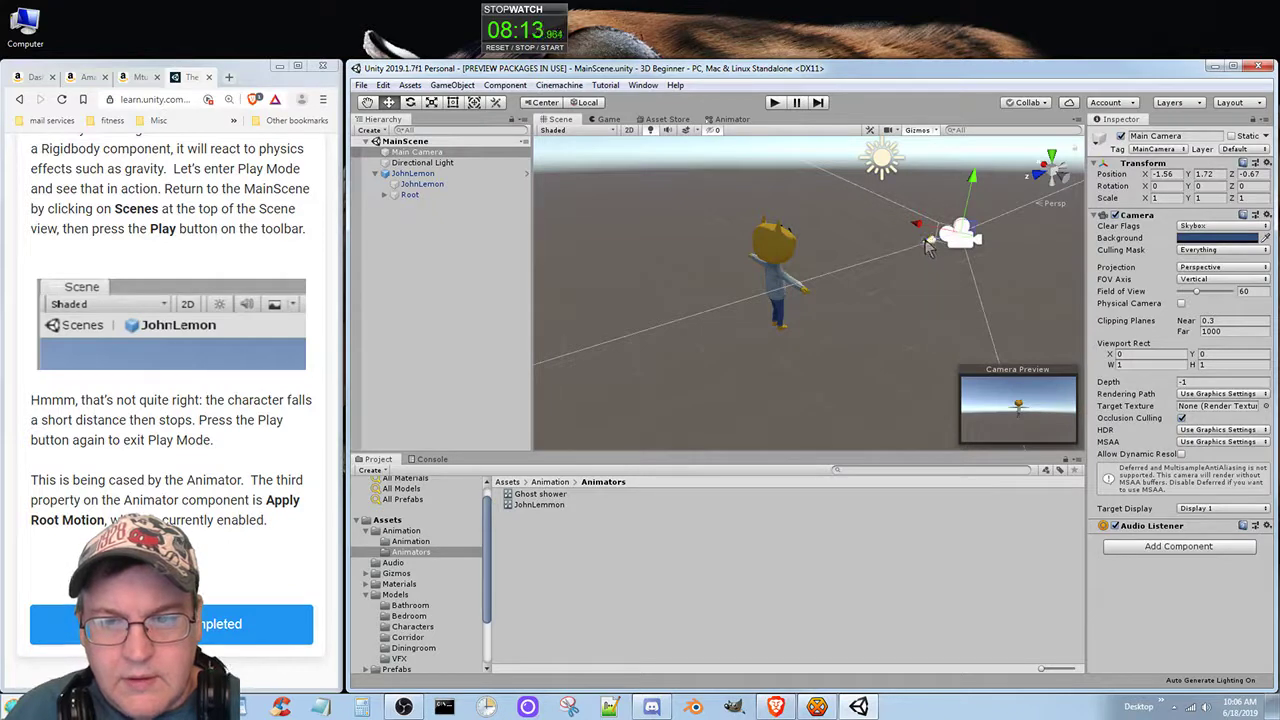
# Move the Main Camera farther back along Z to about -14.77, save MainScene and test it in Play Mode
pyautogui.moveTo(928, 241); pyautogui.dragTo(41, 163)
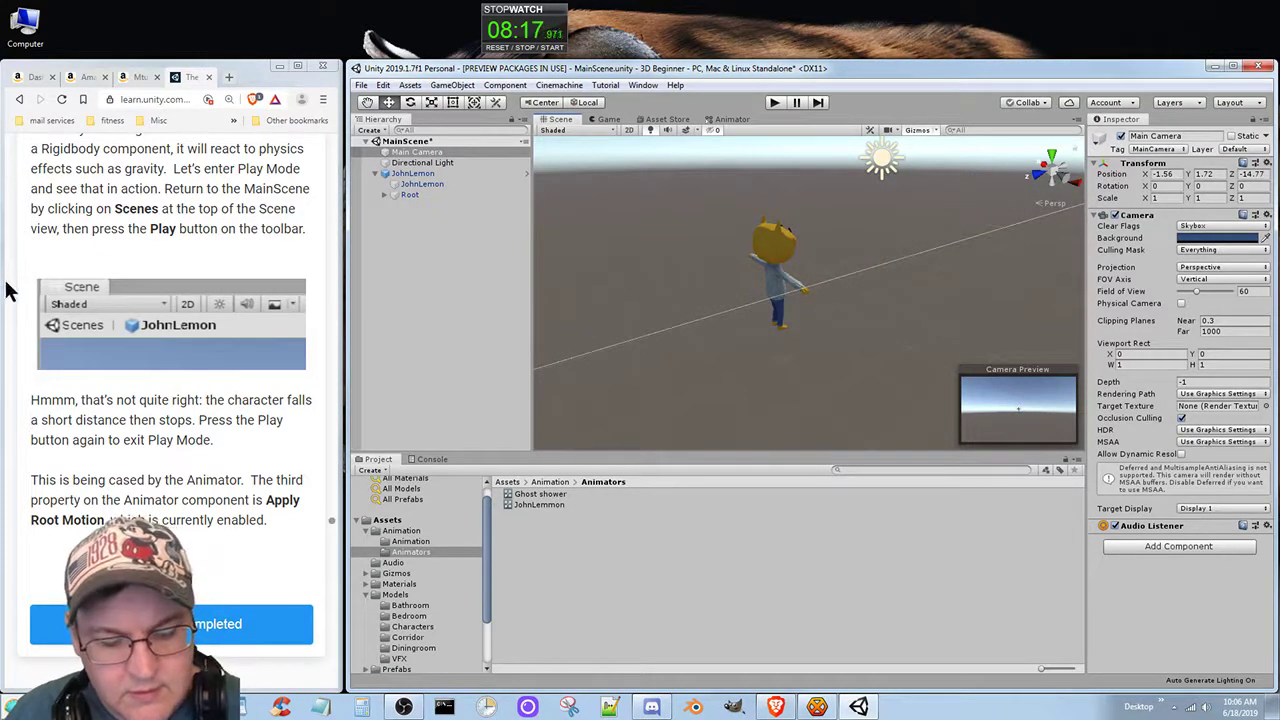
pyautogui.hotkey('ctrl', 's')
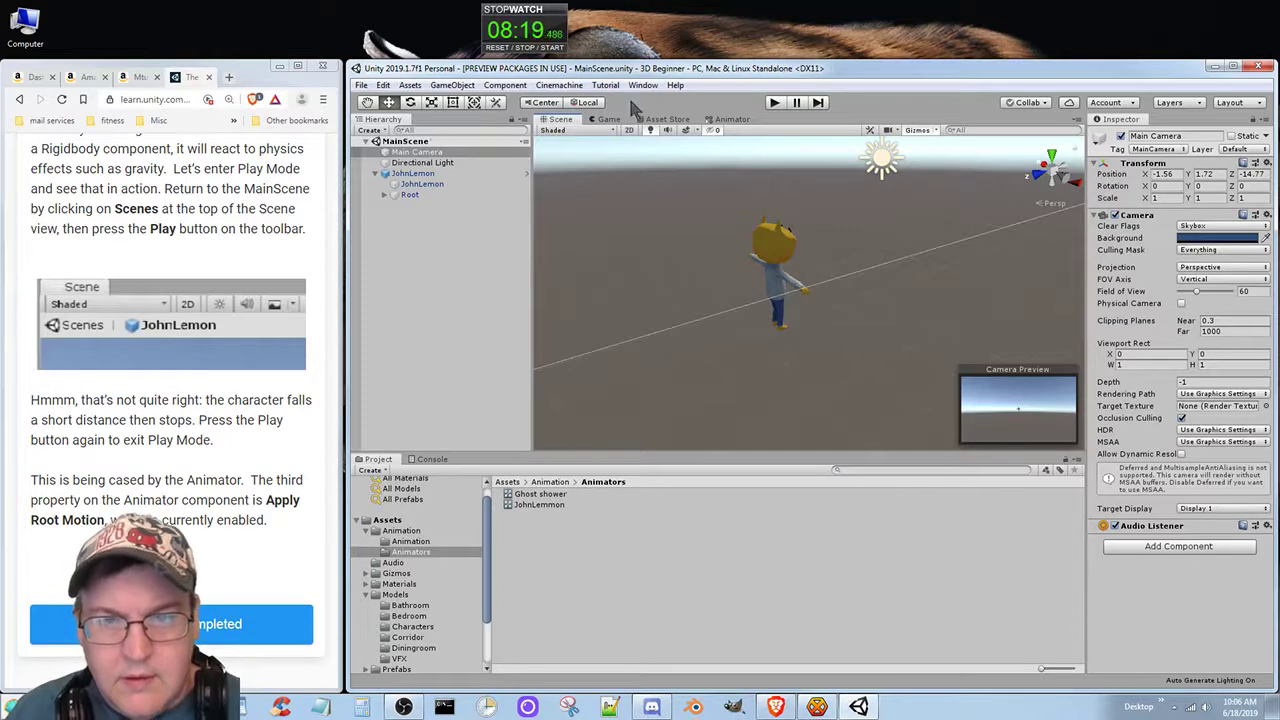
pyautogui.click(774, 102)
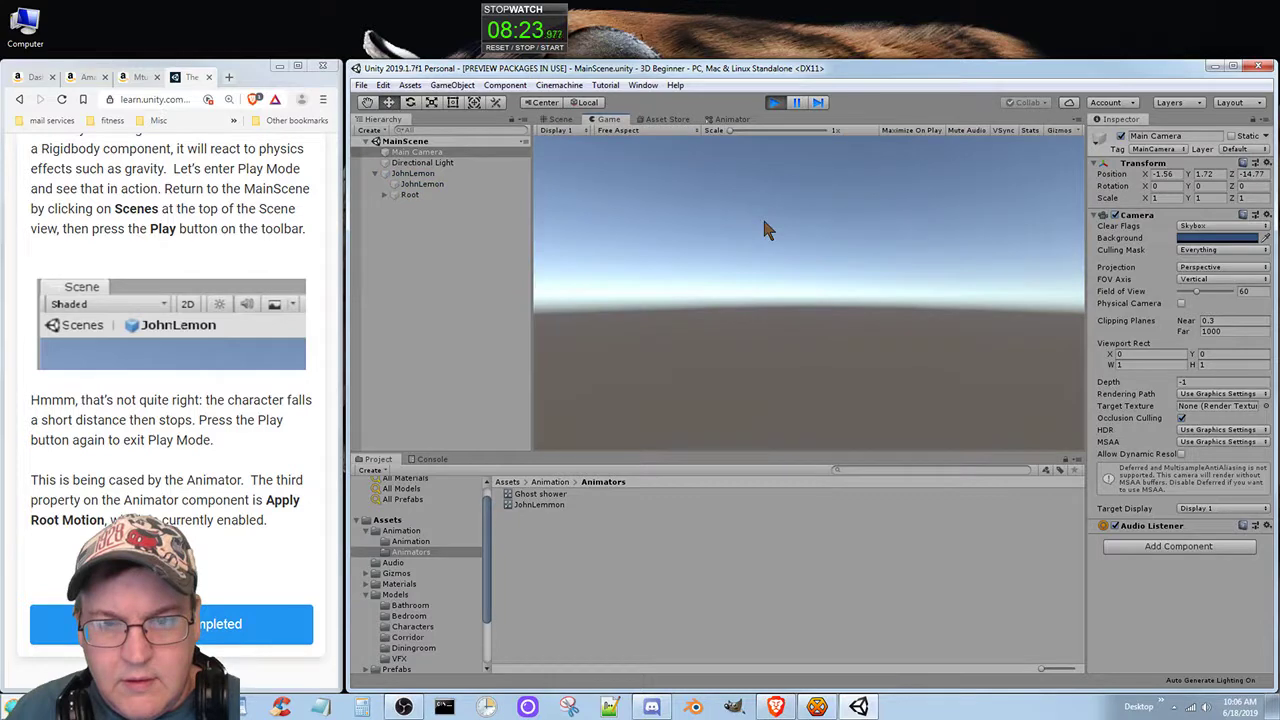
pyautogui.click(774, 102)
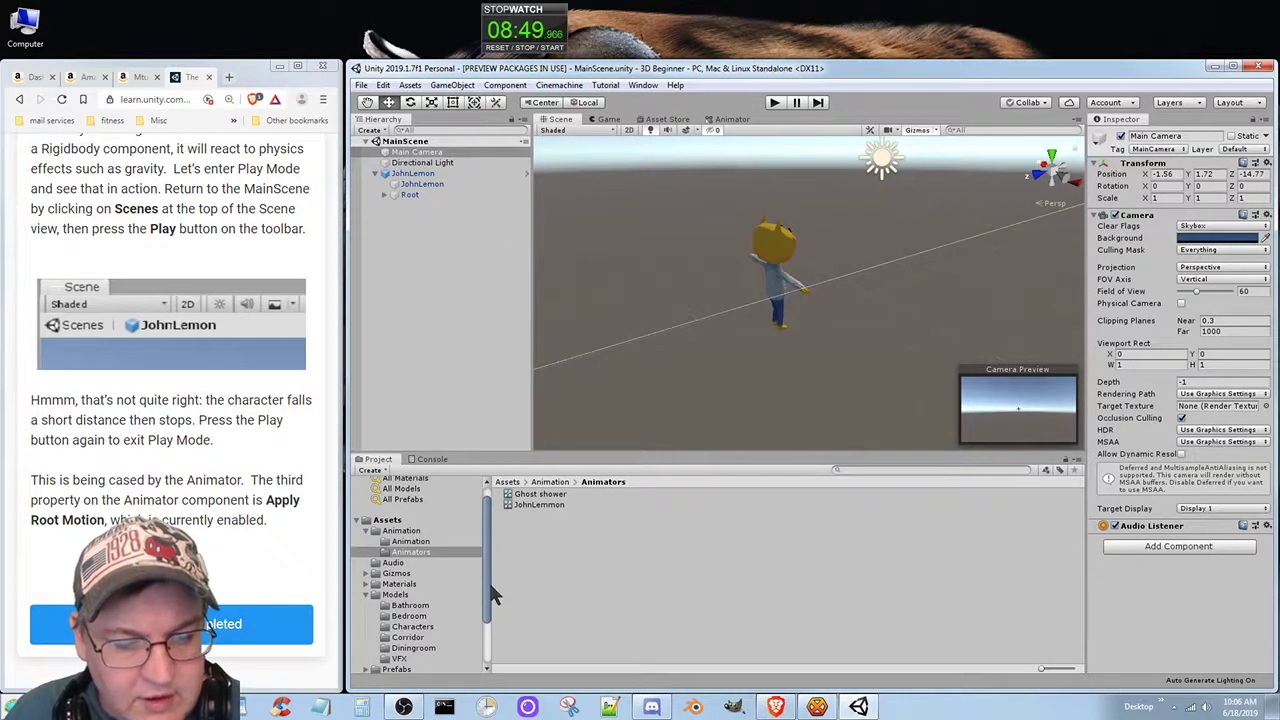
# Open the JohnLemon prefab for editing, clear its Animator's Controller reference and save the prefab
pyautogui.moveTo(489, 588); pyautogui.dragTo(492, 616)
pyautogui.click(405, 603)
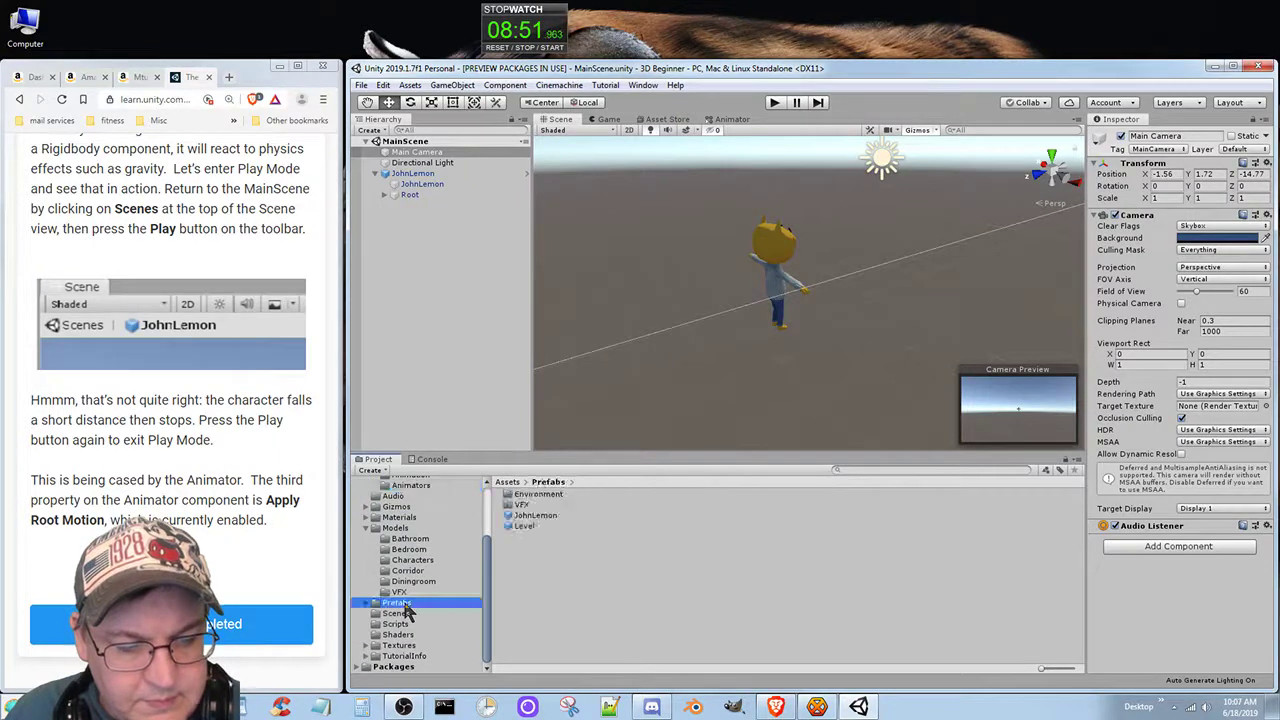
pyautogui.doubleClick(546, 516)
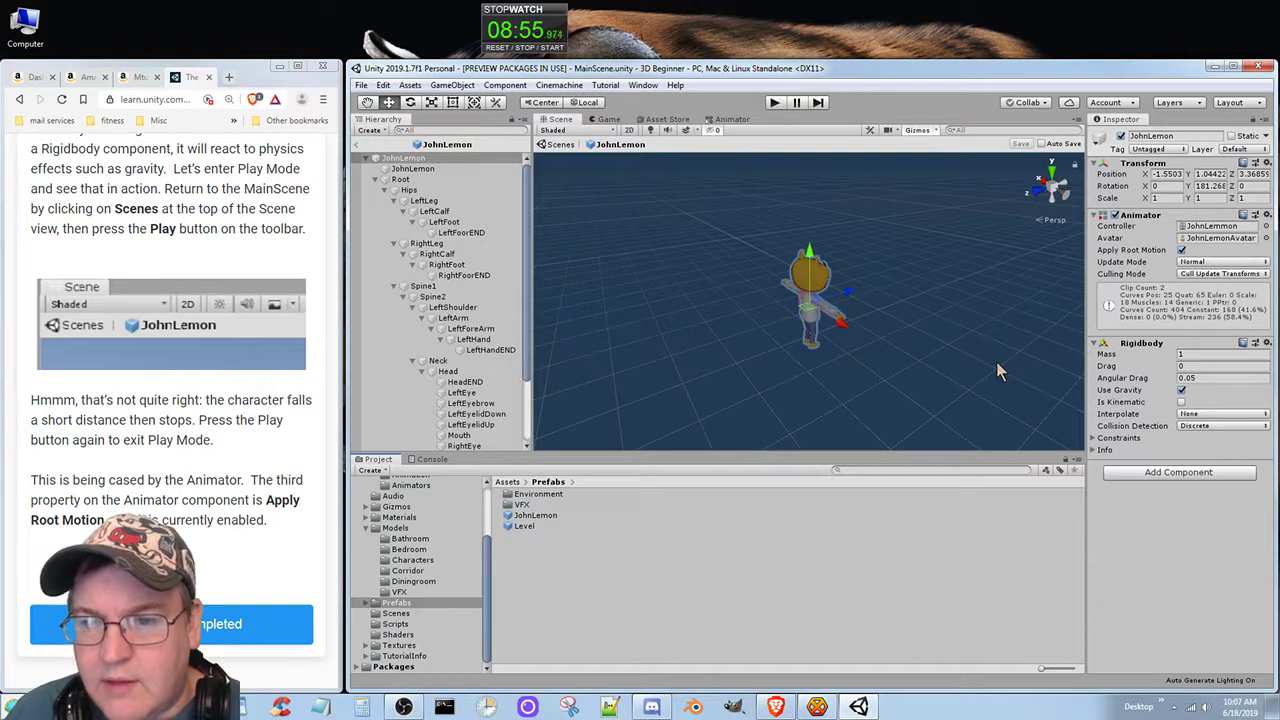
pyautogui.click(1250, 228)
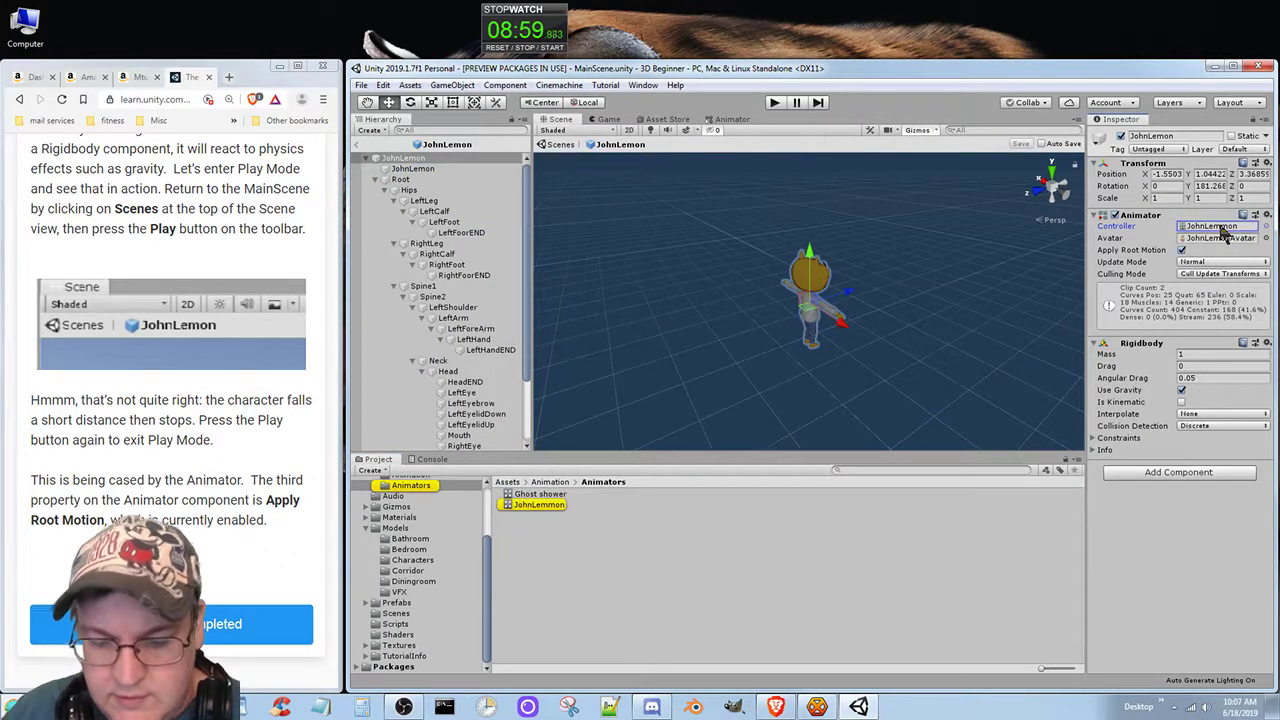
pyautogui.press('Delete')
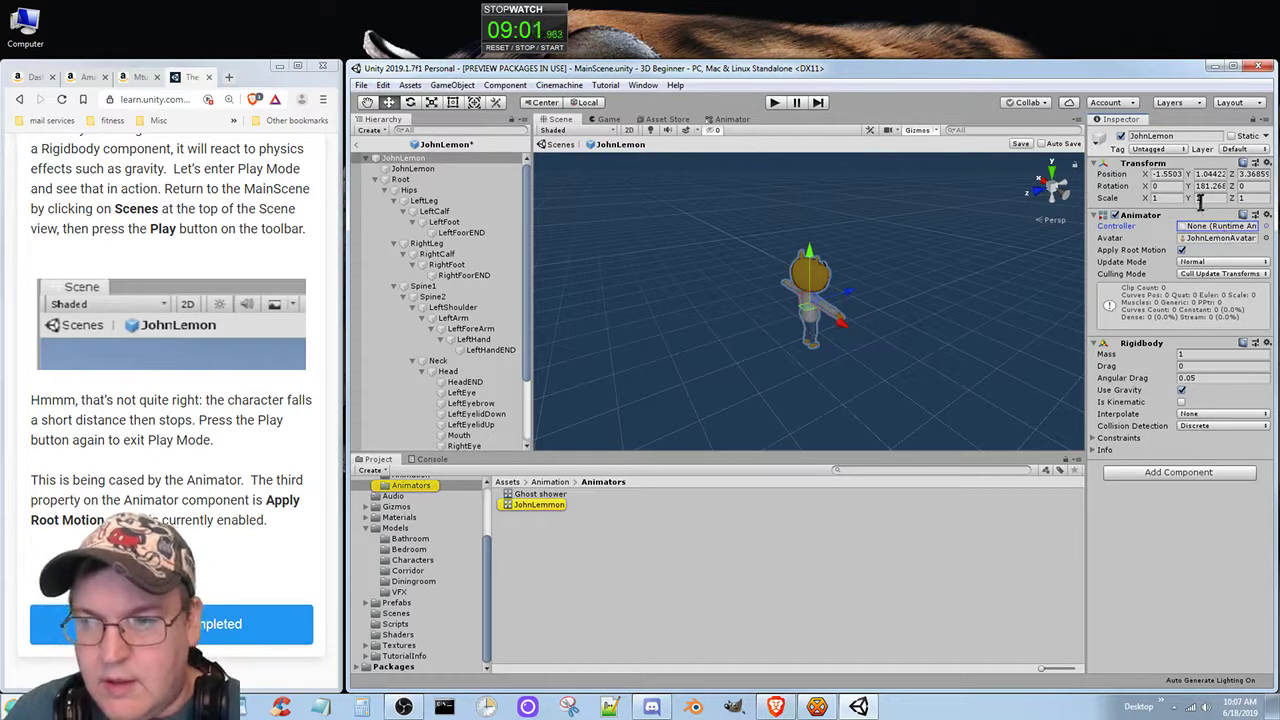
pyautogui.hotkey('ctrl', 's')
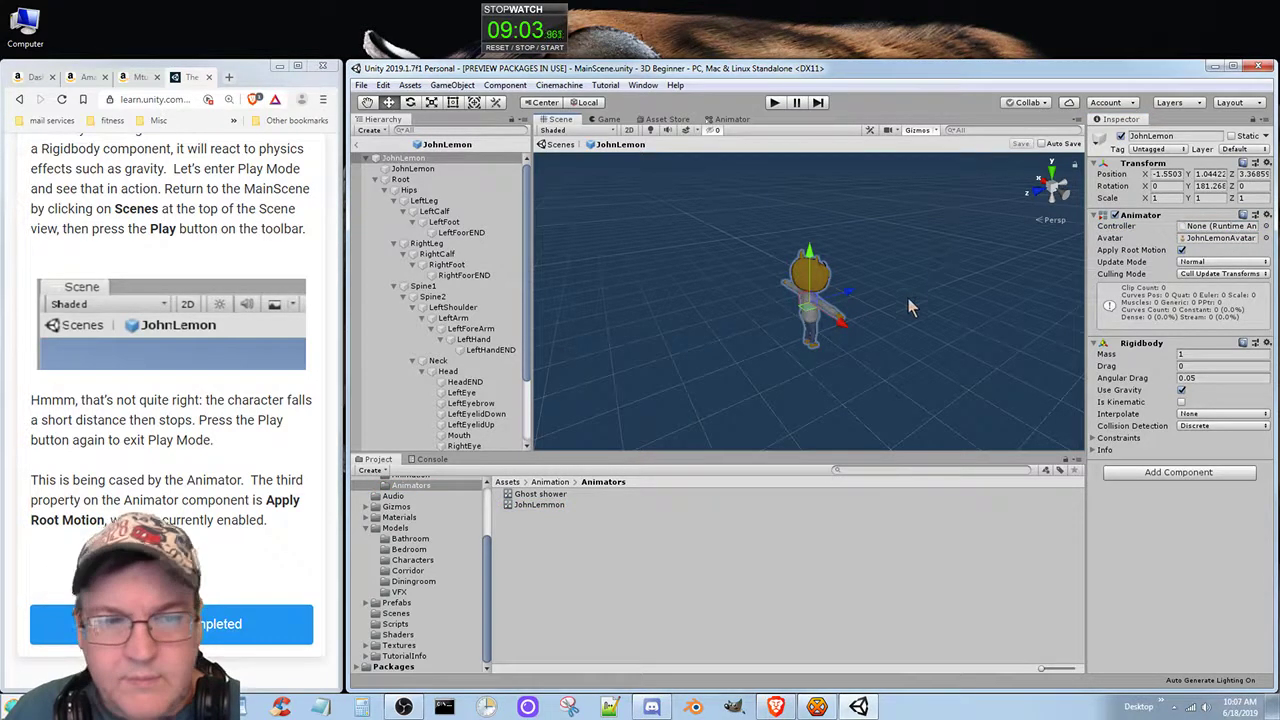
# In MainScene, assign the JohnLemmon animator controller to the JohnLemon instance and test the scene in Play Mode
pyautogui.click(560, 145)
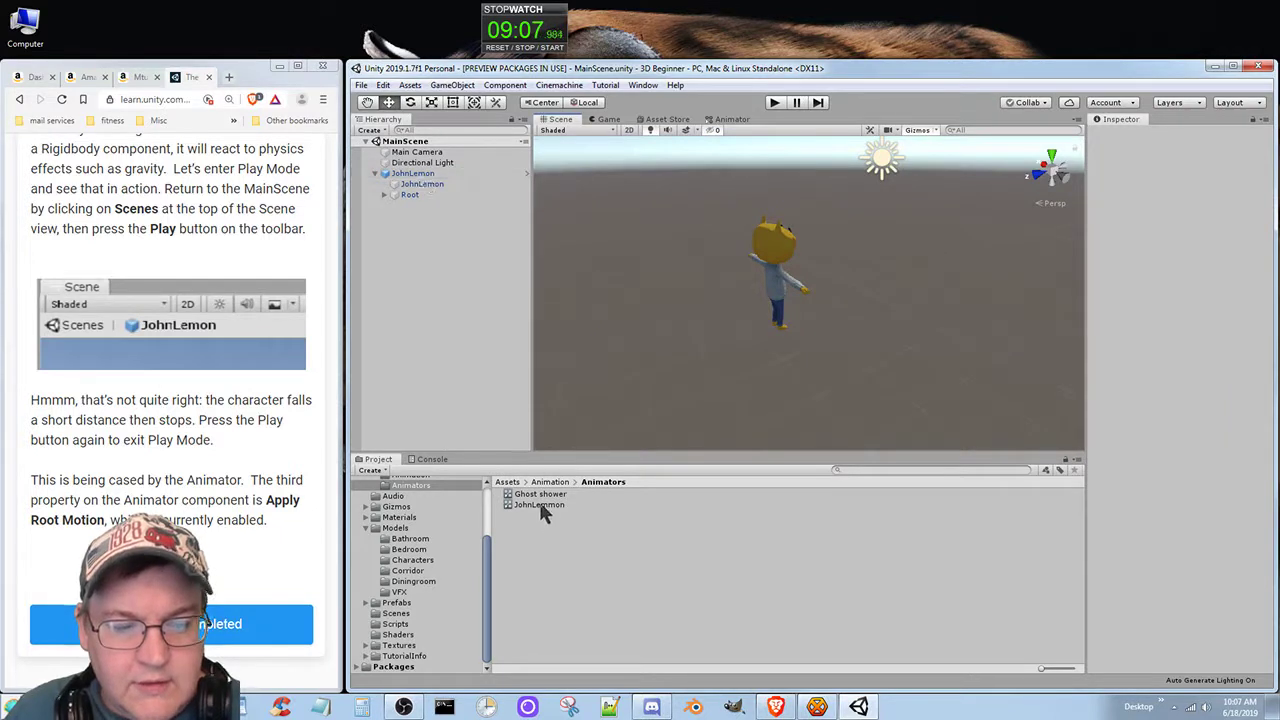
pyautogui.moveTo(542, 505); pyautogui.dragTo(428, 174)
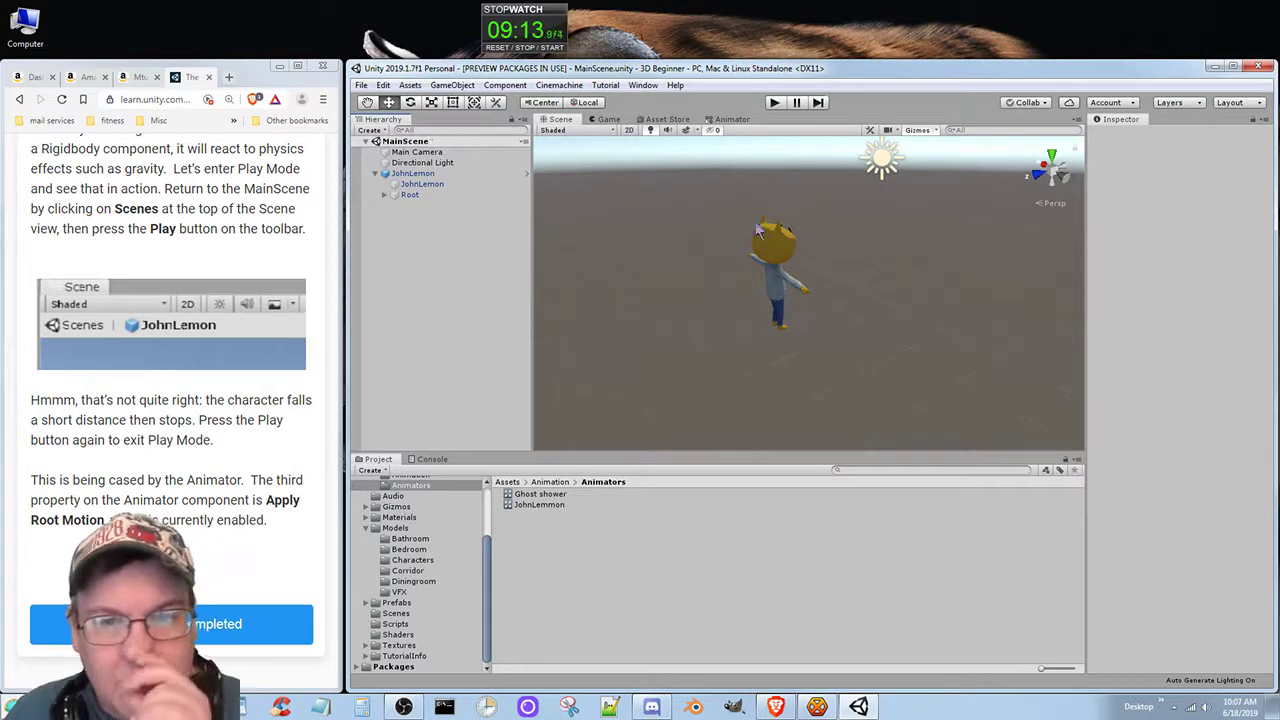
pyautogui.click(775, 102)
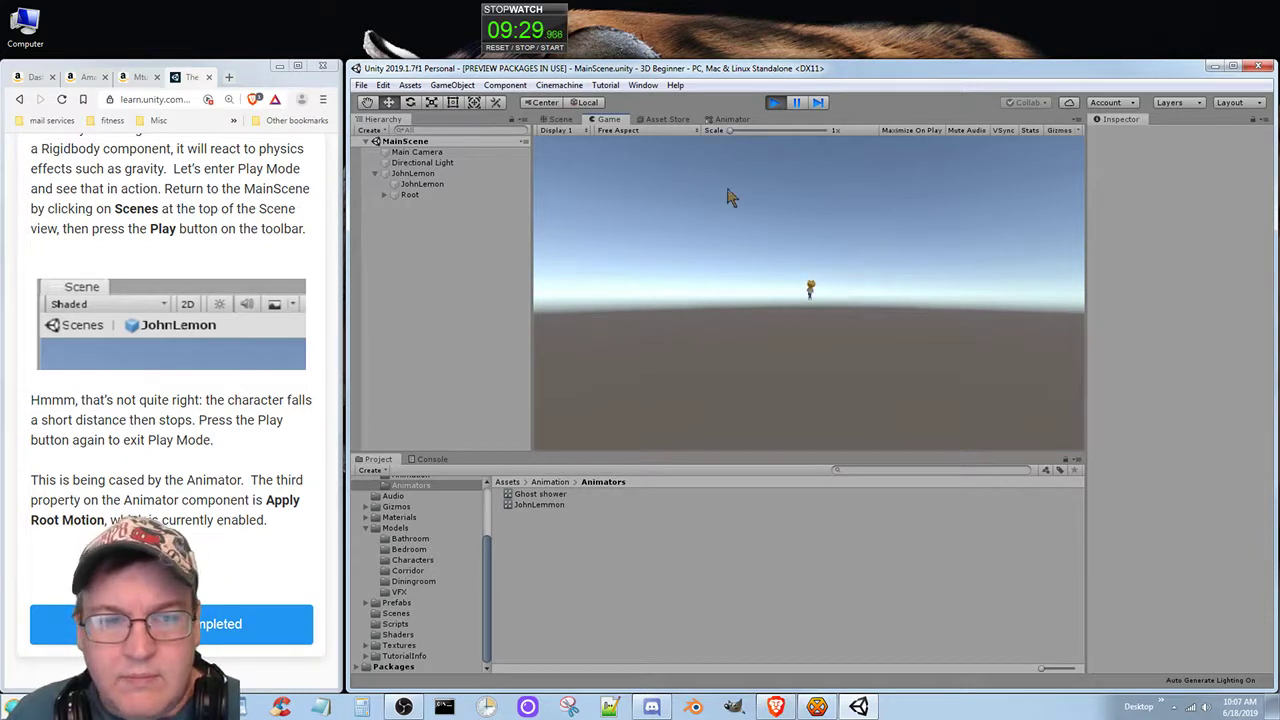
pyautogui.click(773, 103)
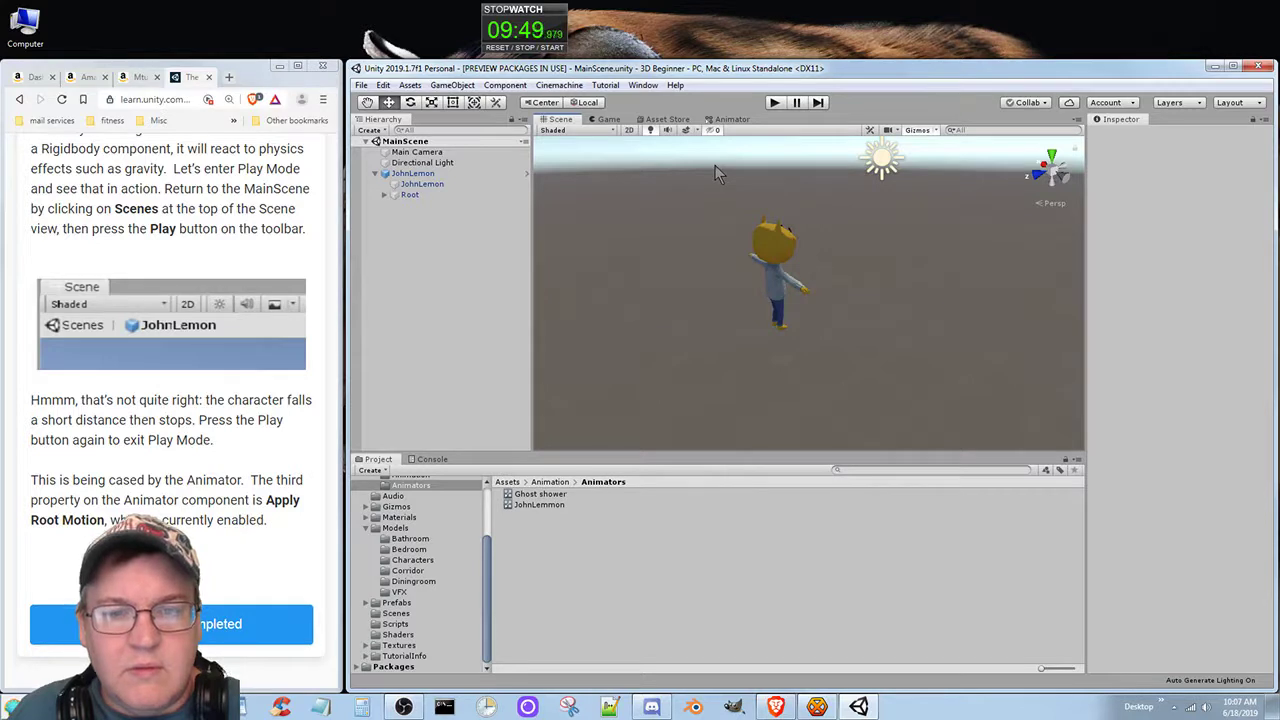
# Check the JohnLemon instance's components in MainScene and mark the tutorial's Rigidbody step as completed
pyautogui.click(420, 174)
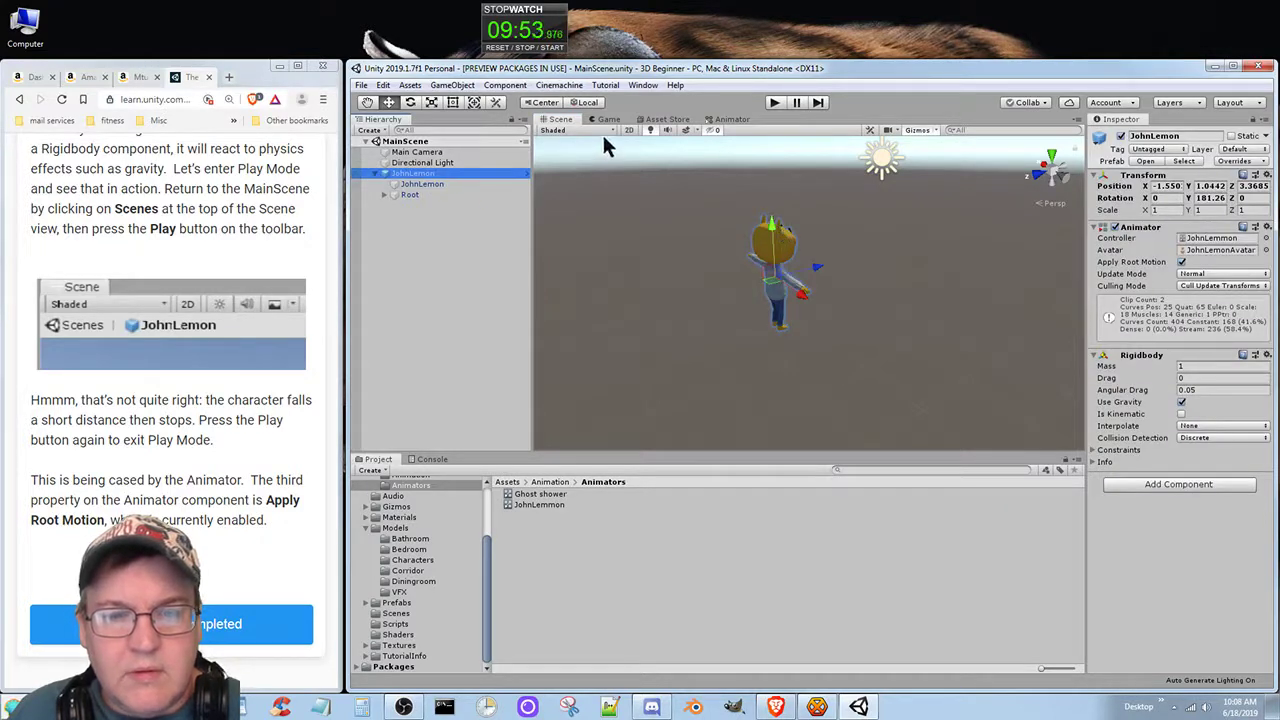
pyautogui.click(400, 255)
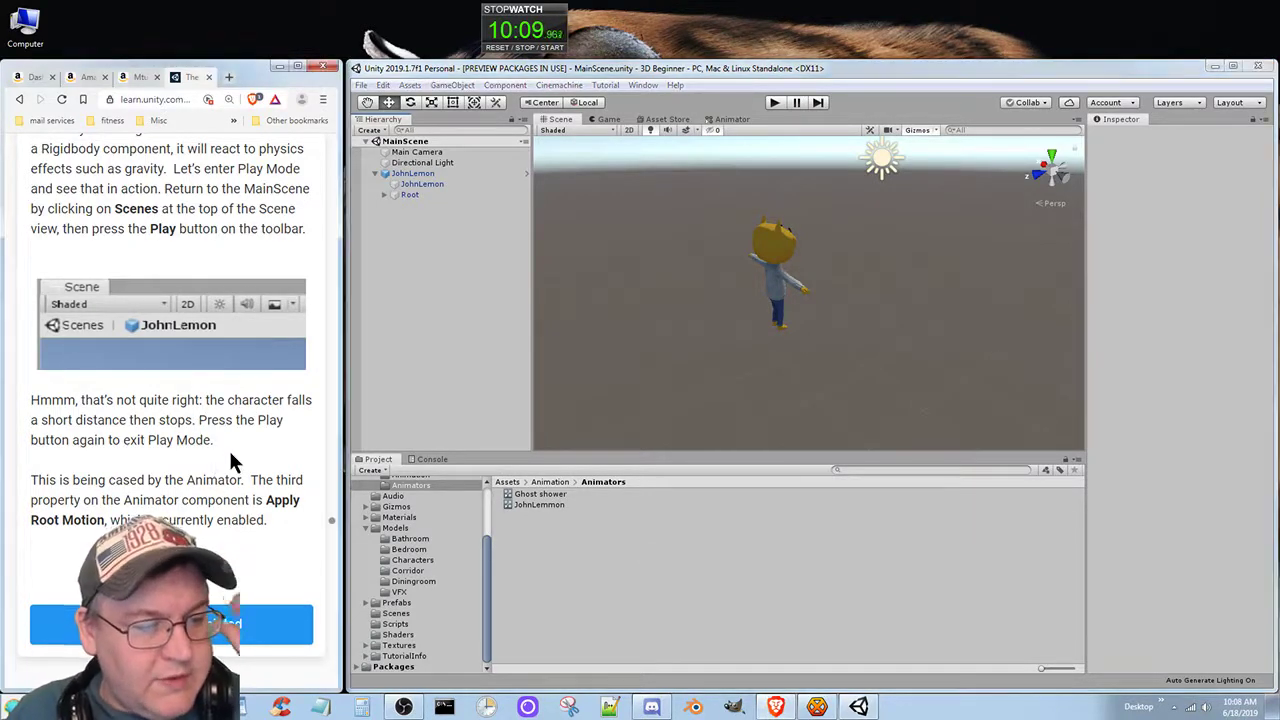
pyautogui.scroll(-1, 249, 490)
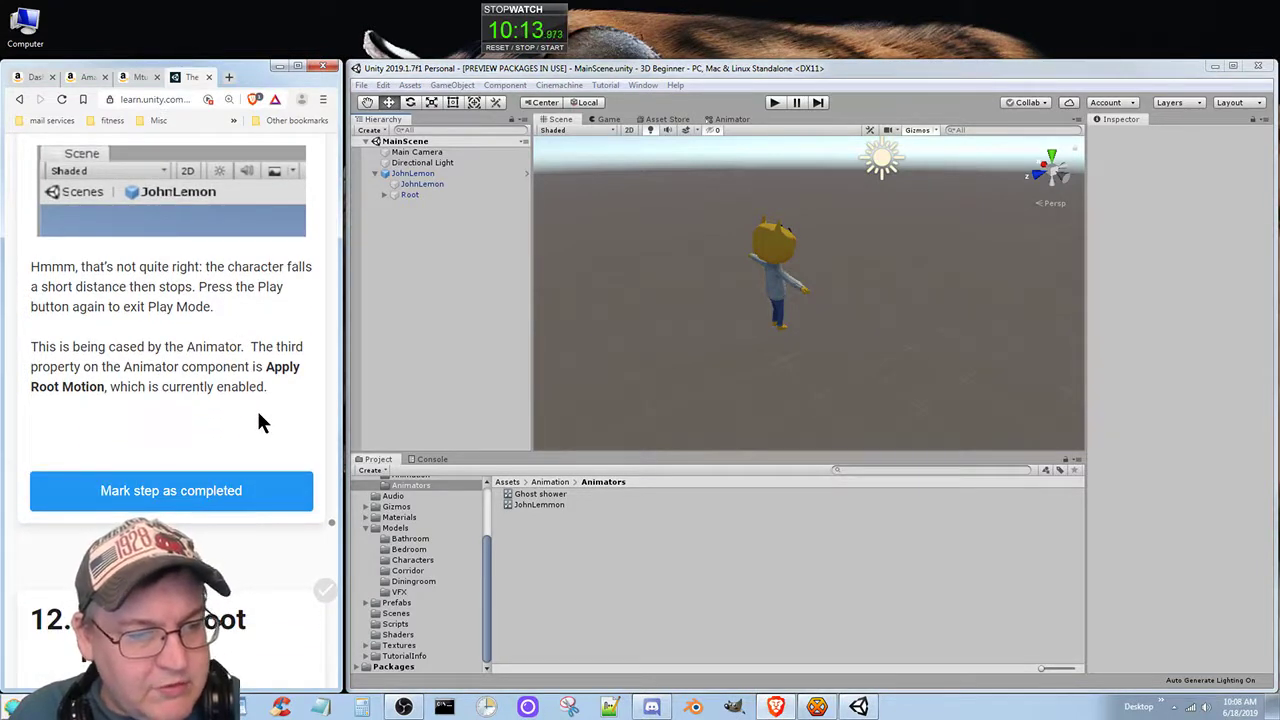
pyautogui.click(218, 488)
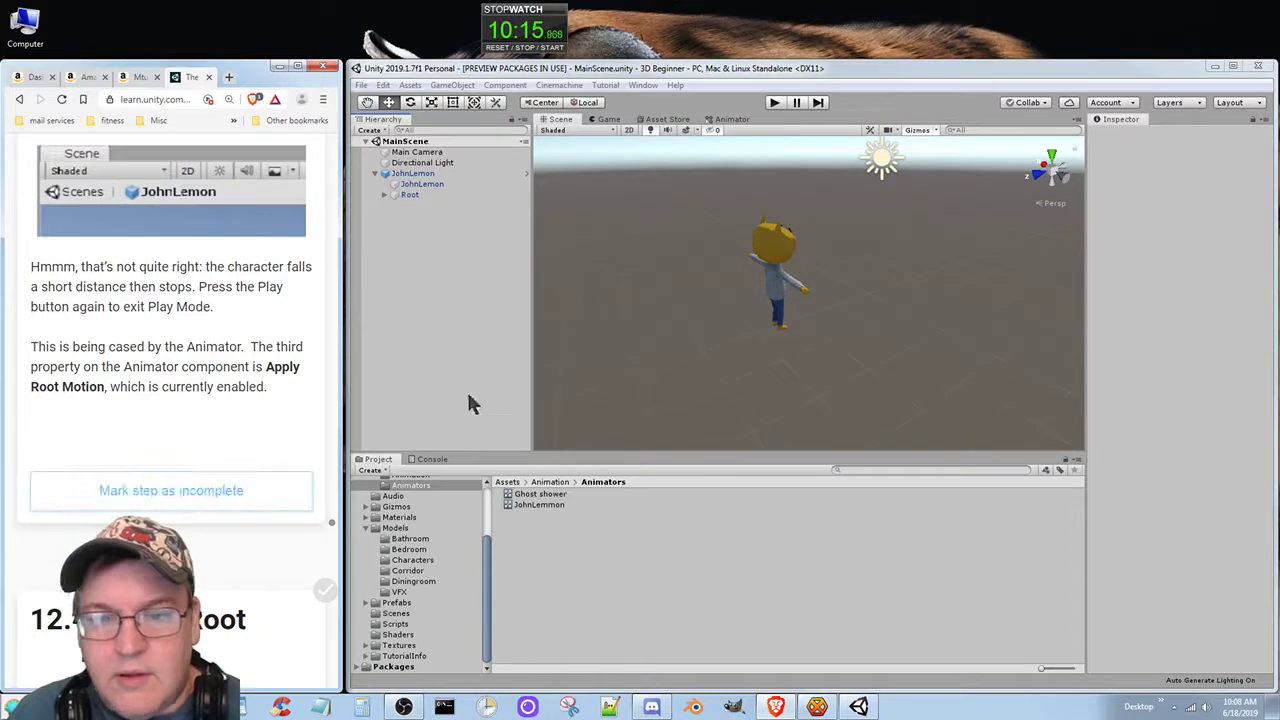
# Check the JohnLemon instance's Apply Root Motion setting and read the tutorial's section 12, "What is Root Motion?"
pyautogui.click(412, 174)
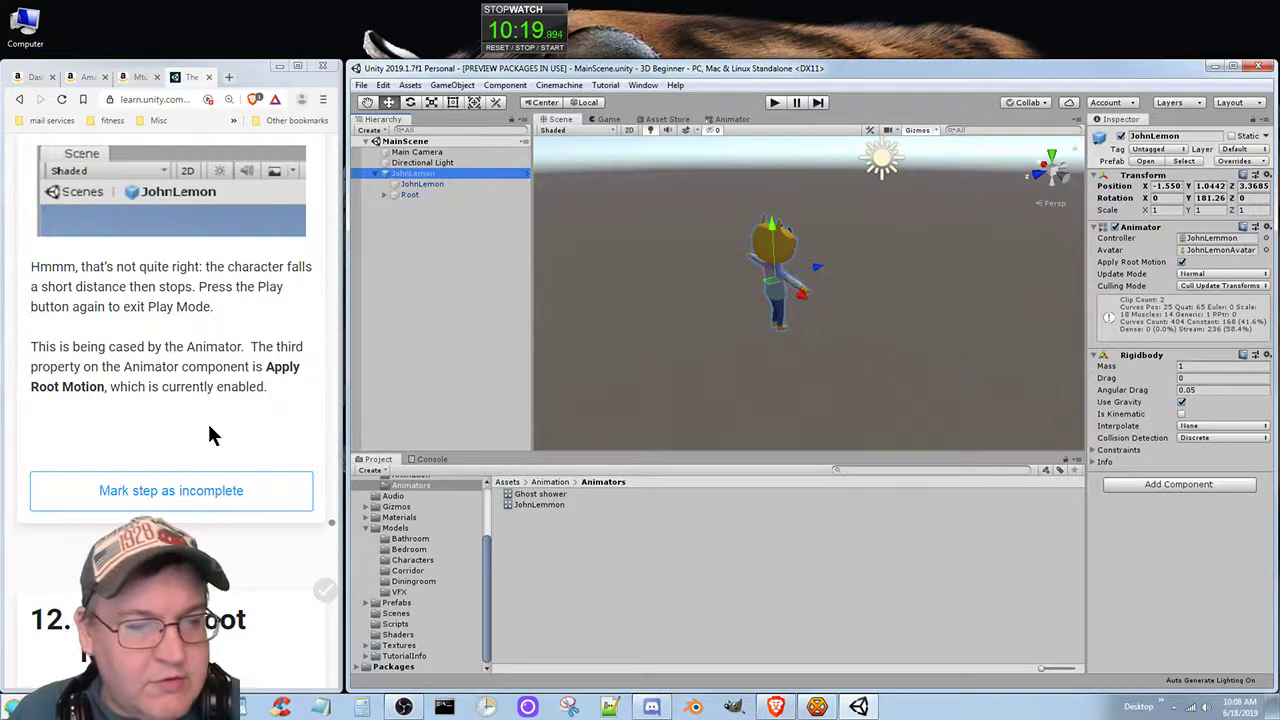
pyautogui.scroll(-1, 208, 421)
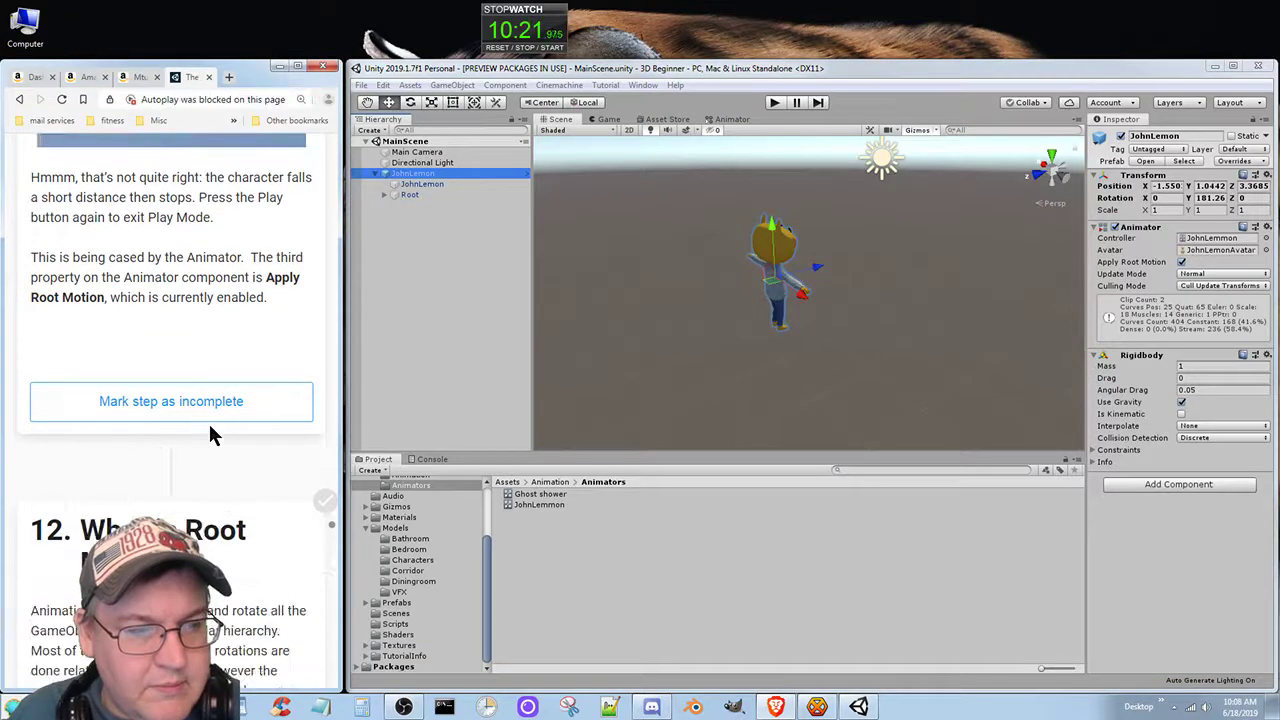
pyautogui.scroll(-4, 208, 421)
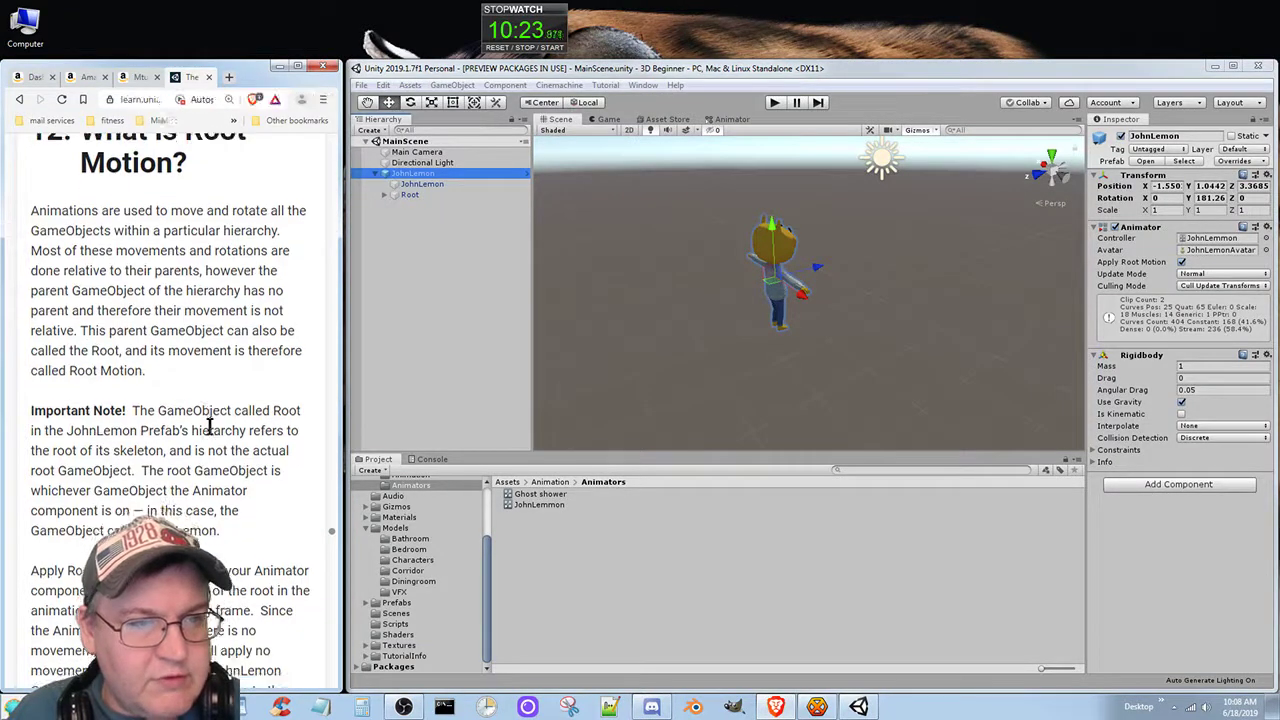
pyautogui.scroll(-1, 212, 430)
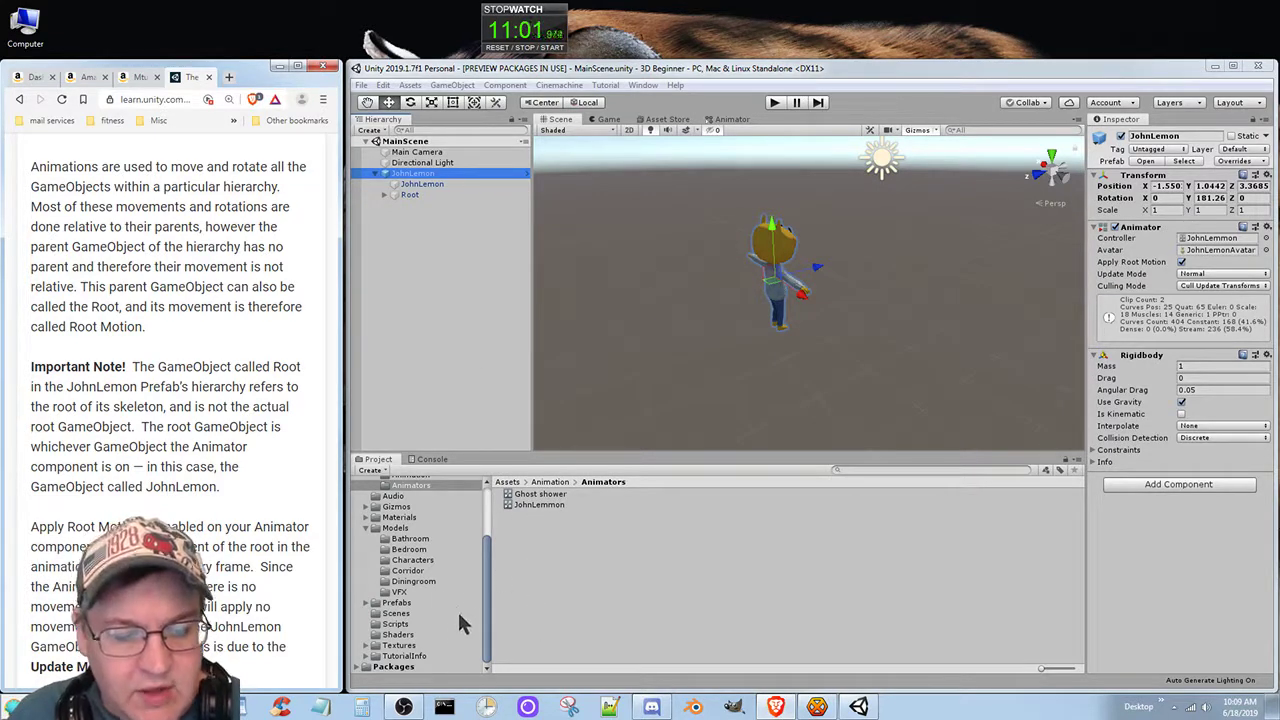
# Open the JohnLemon prefab to compare it with the Root Motion explanation and mark tutorial step 12 as completed
pyautogui.click(398, 603)
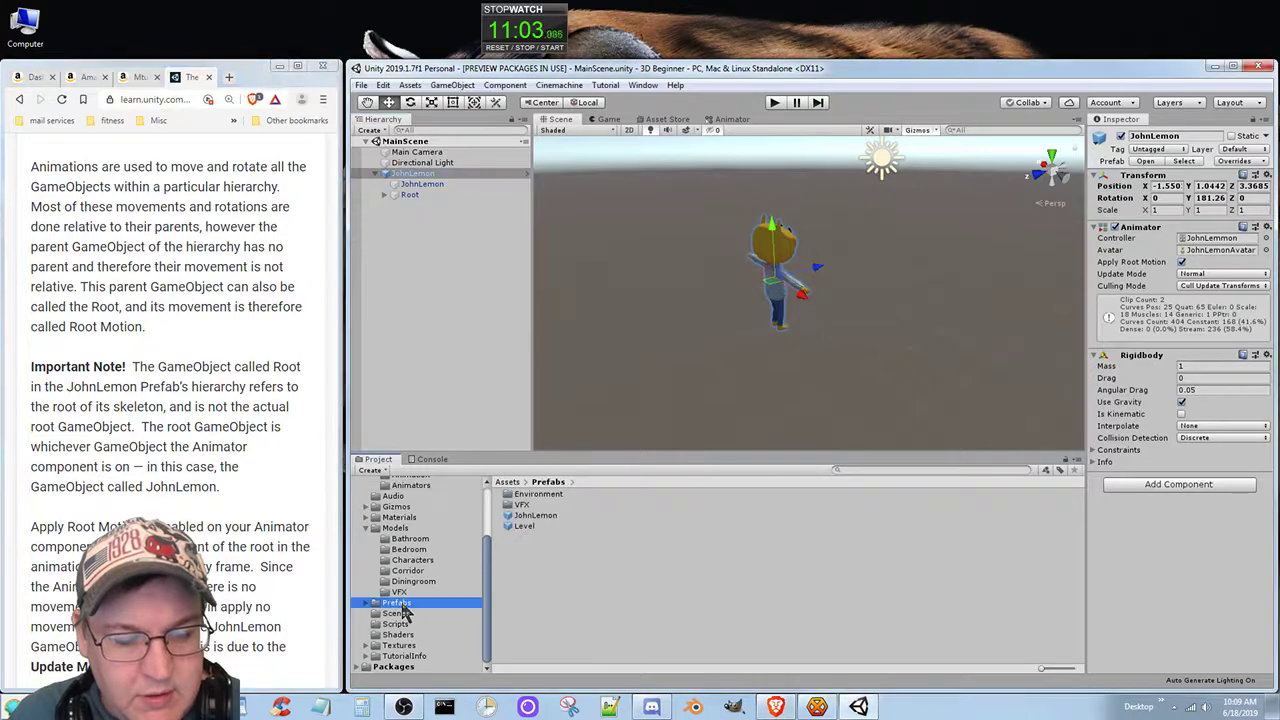
pyautogui.doubleClick(544, 516)
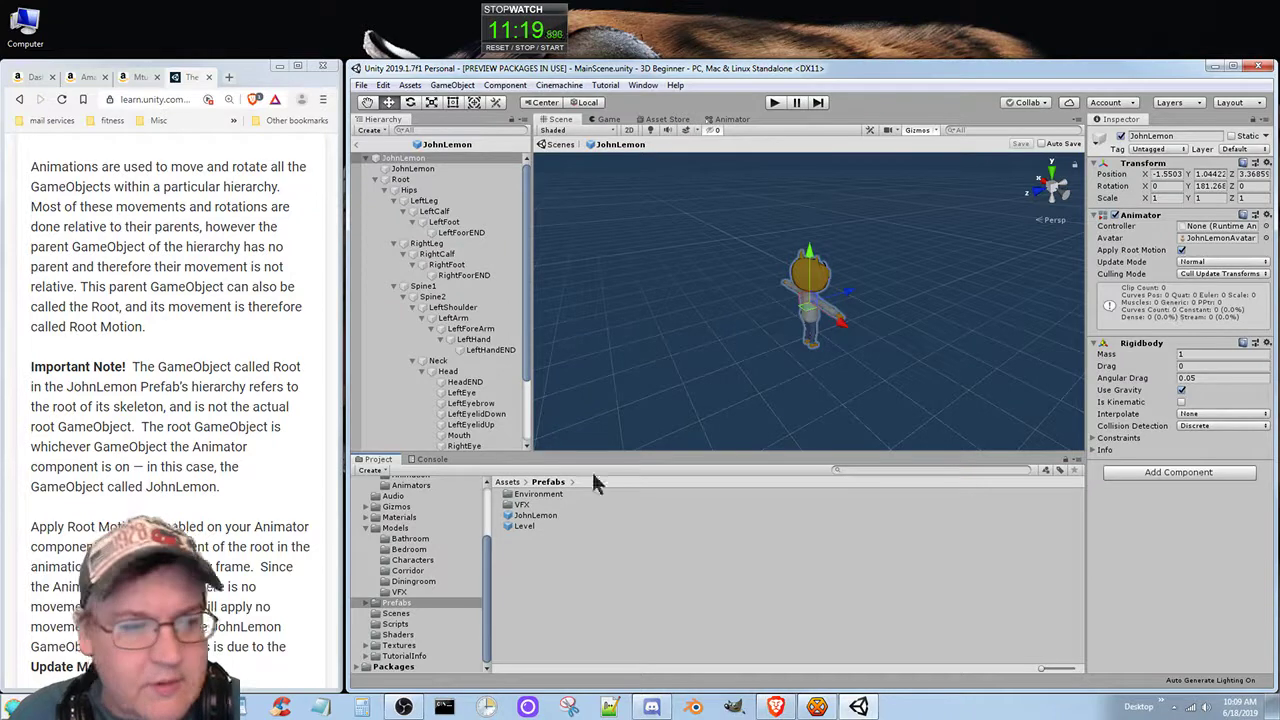
pyautogui.click(276, 476)
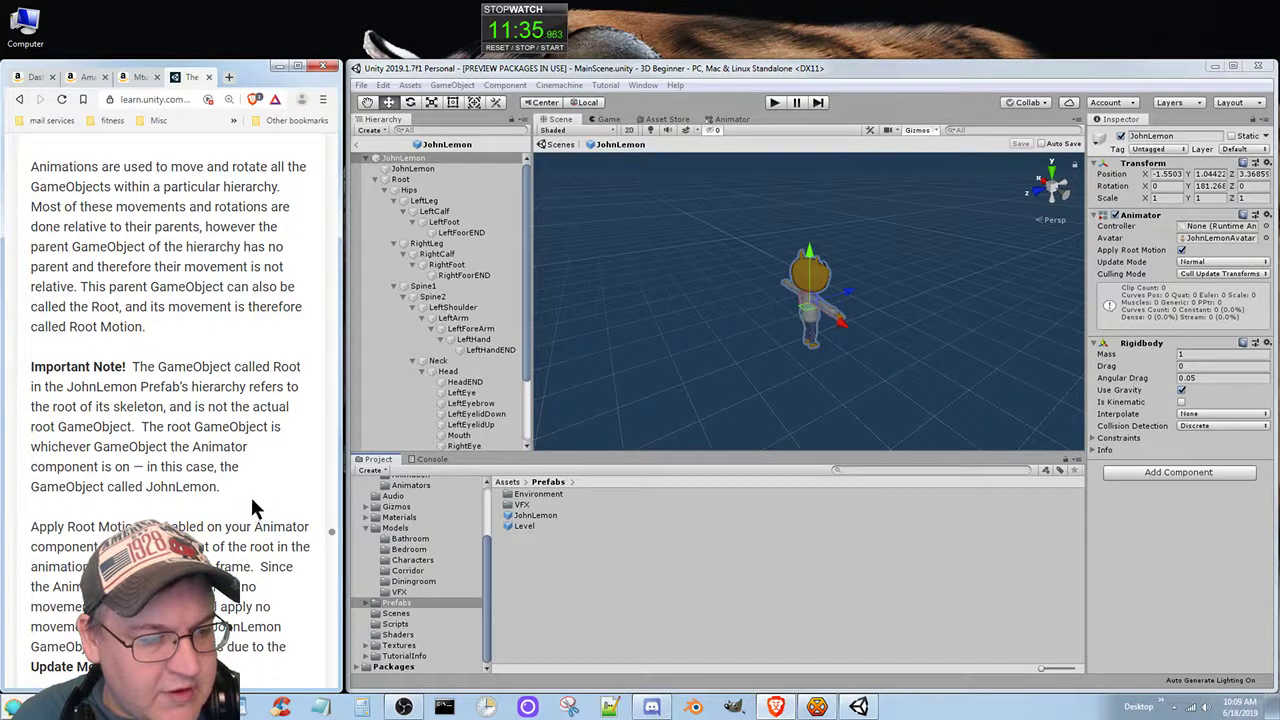
pyautogui.scroll(-3, 254, 504)
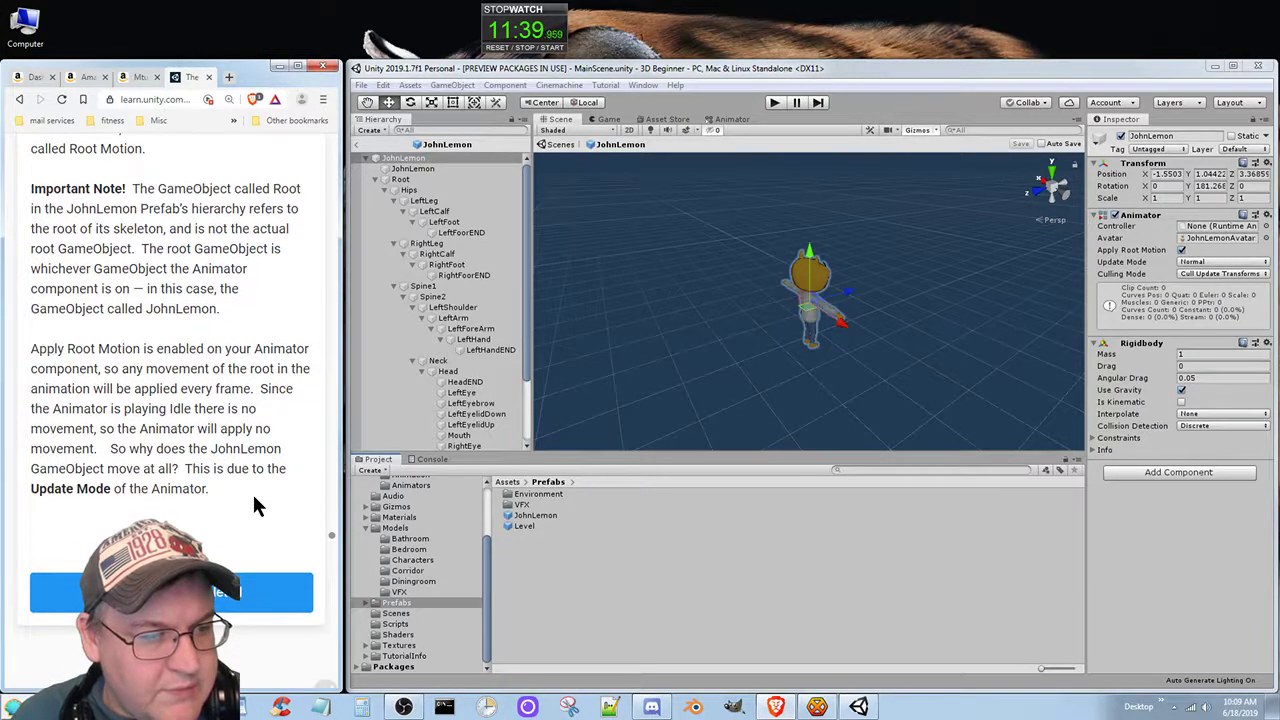
pyautogui.scroll(-2, 254, 505)
pyautogui.scroll(1, 254, 505)
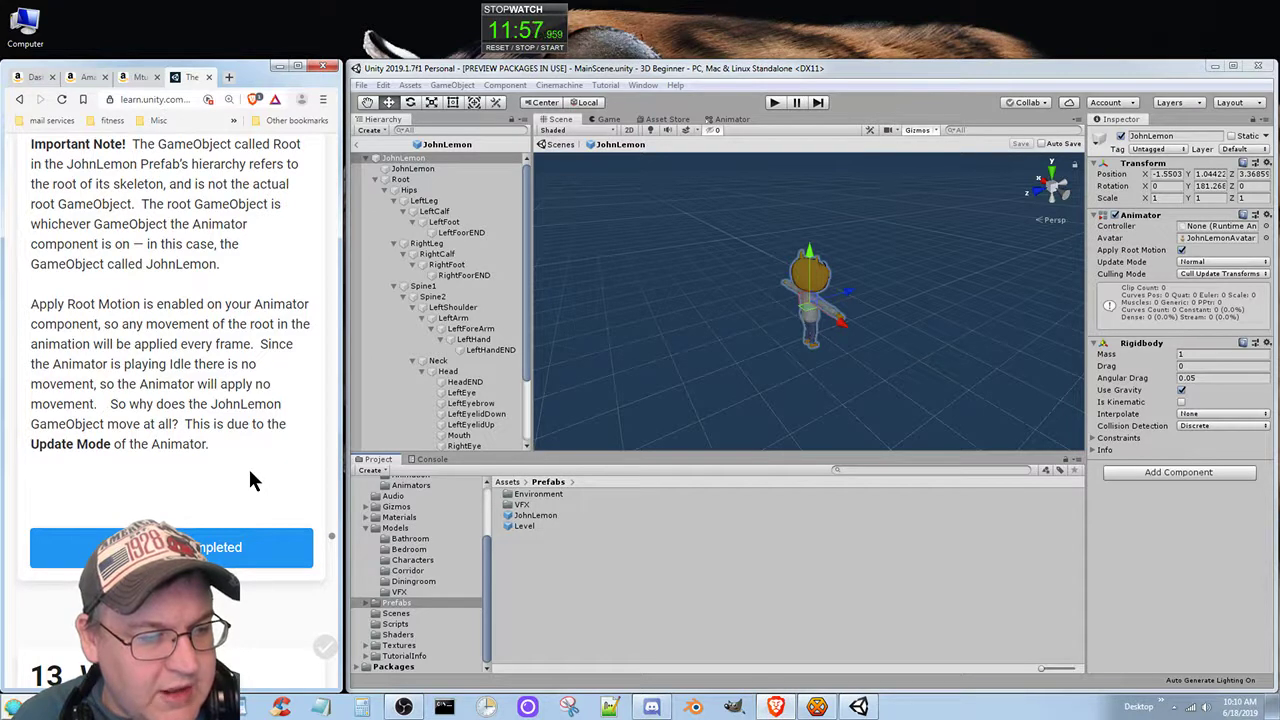
pyautogui.click(228, 562)
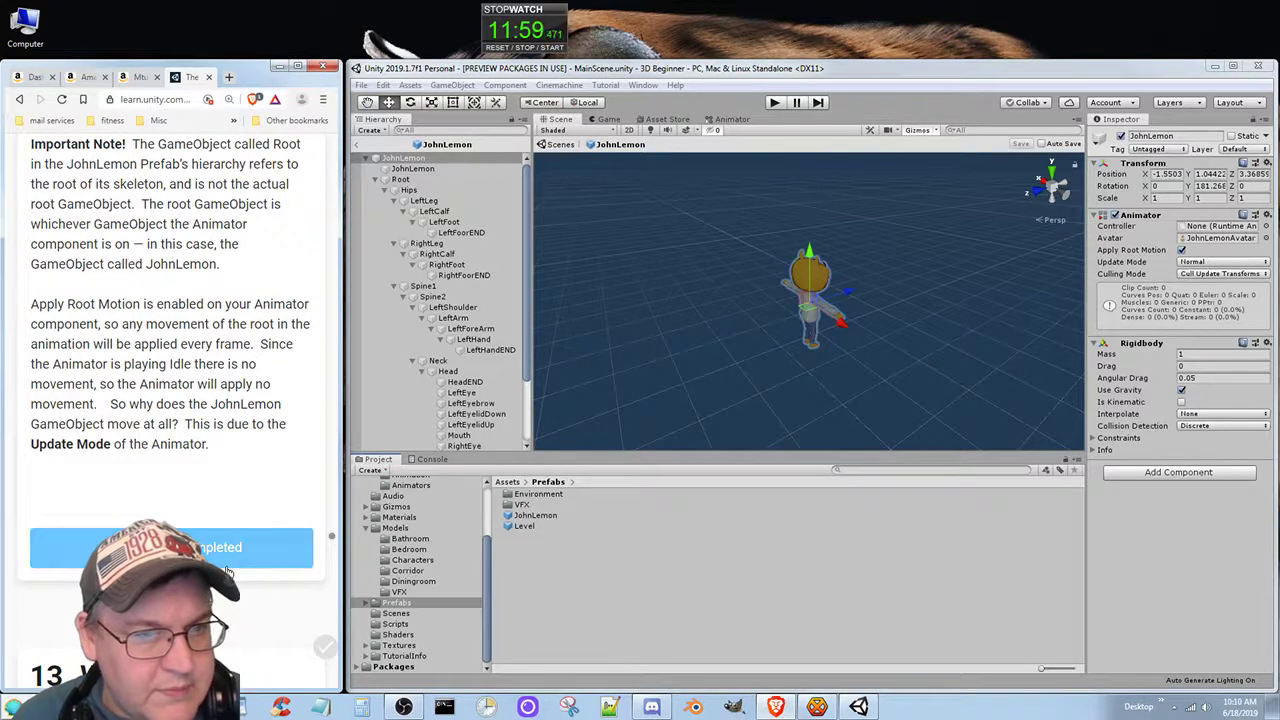
# Inspect the JohnLemon instance back in MainScene, bring up the tutorial's section 13, "What is the Update loop?", and reset the stopwatch
pyautogui.click(560, 144)
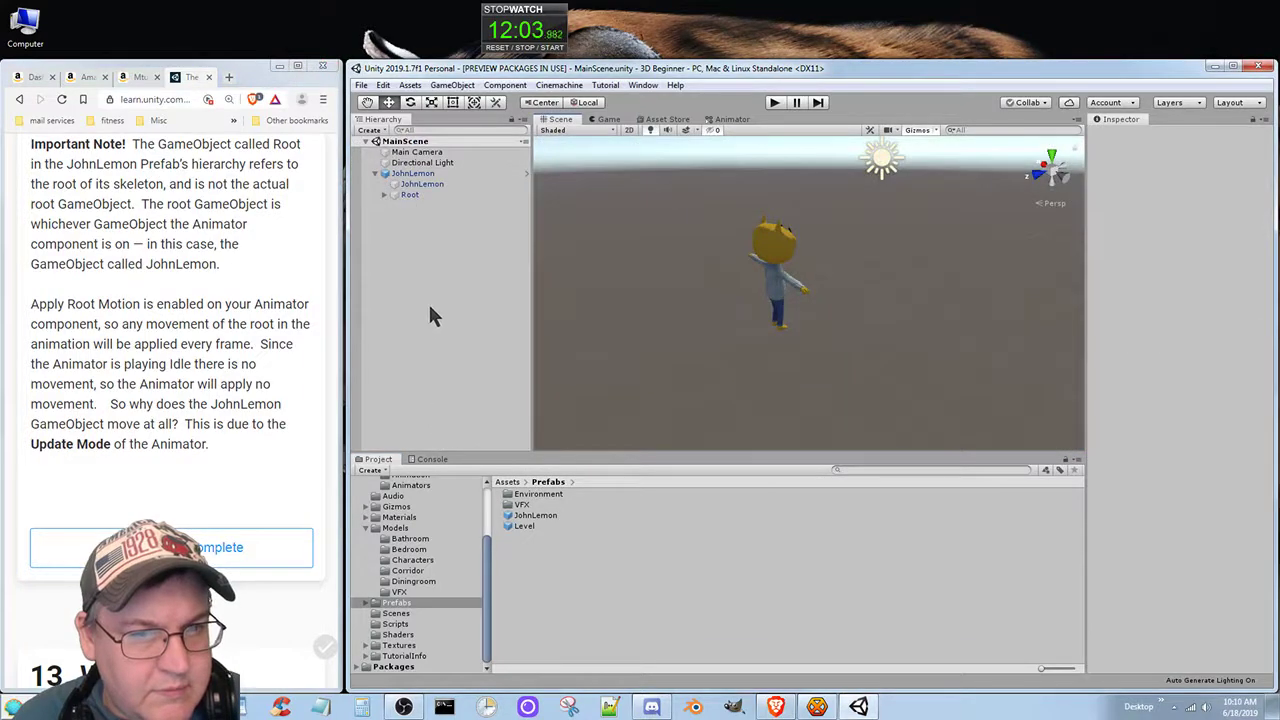
pyautogui.click(424, 175)
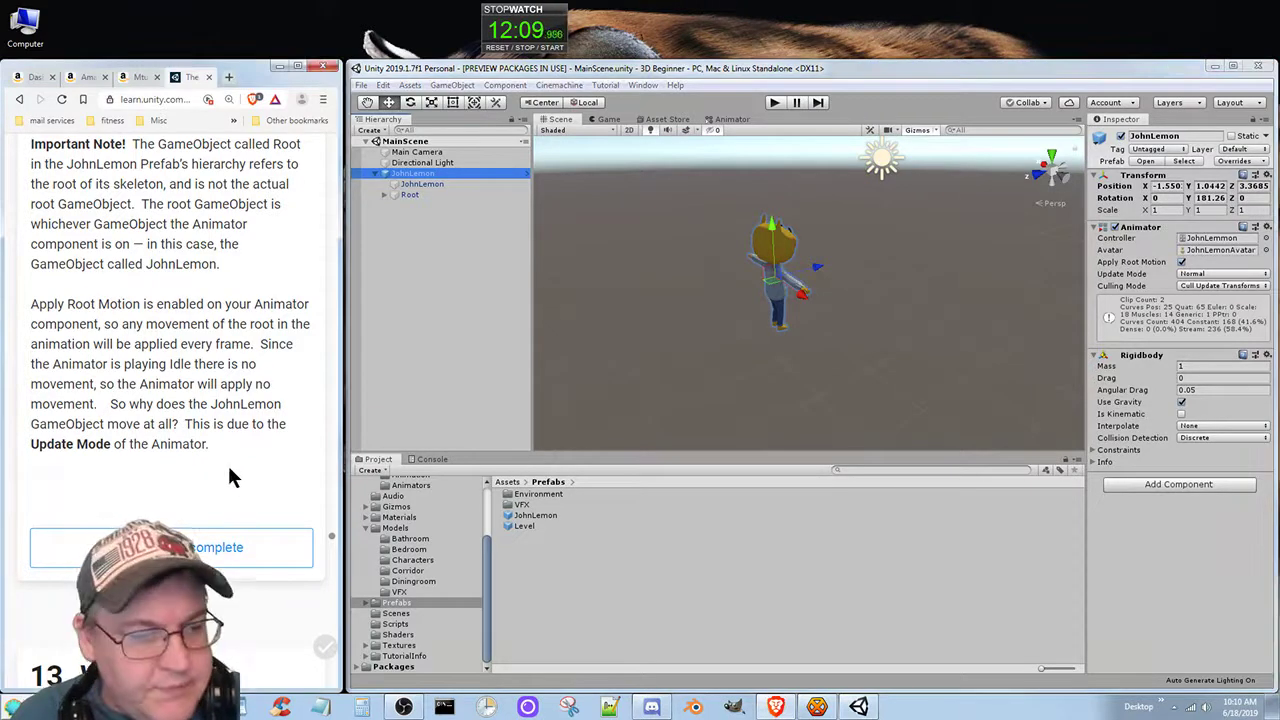
pyautogui.scroll(-4, 235, 475)
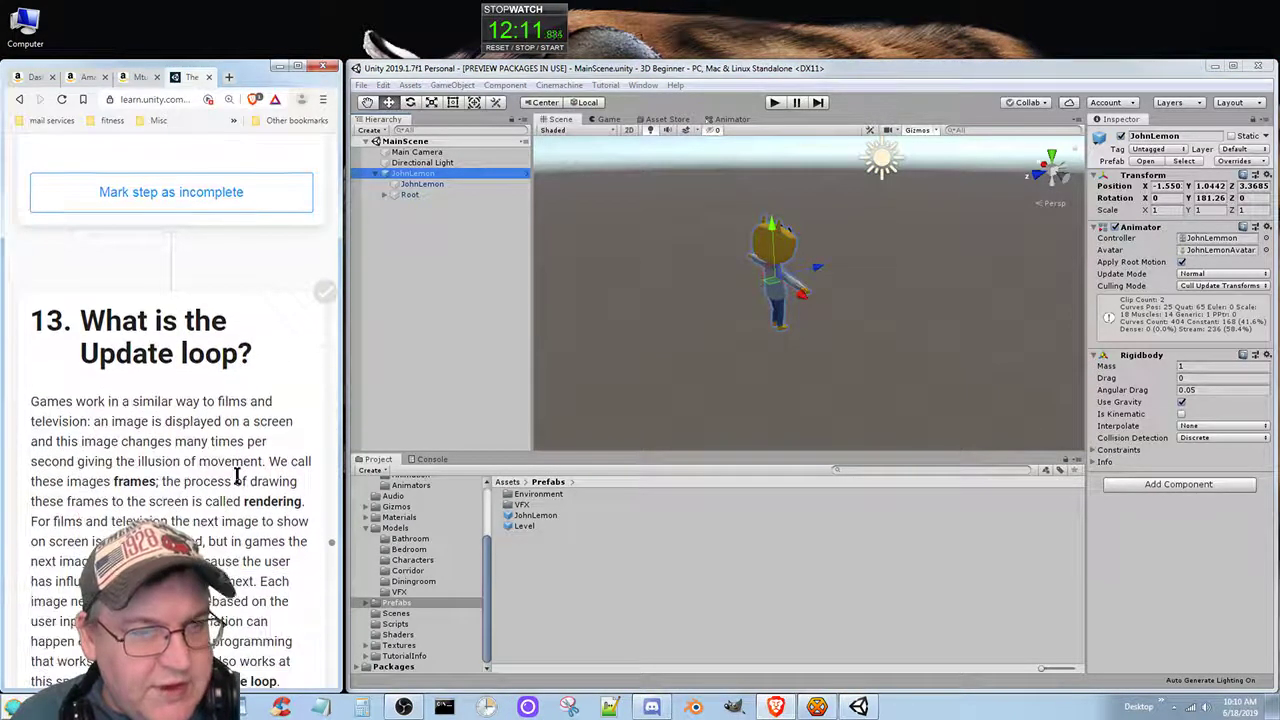
pyautogui.scroll(-1, 237, 475)
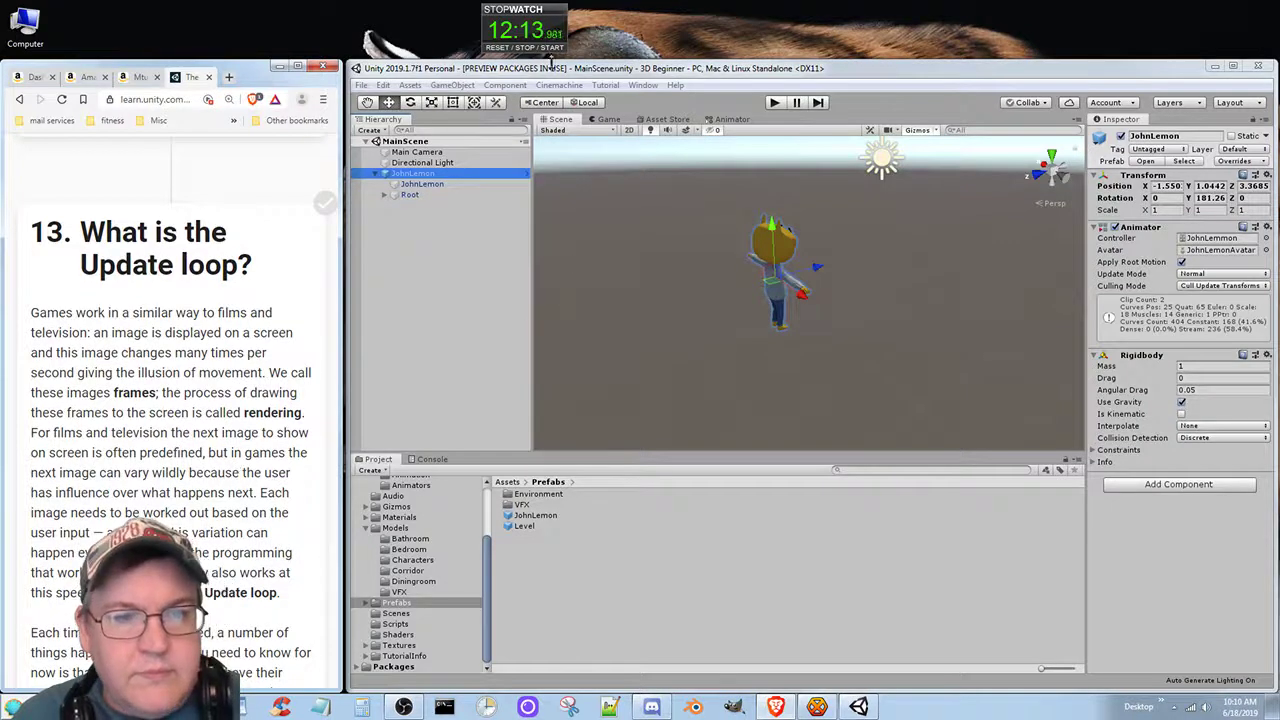
pyautogui.moveTo(527, 55)
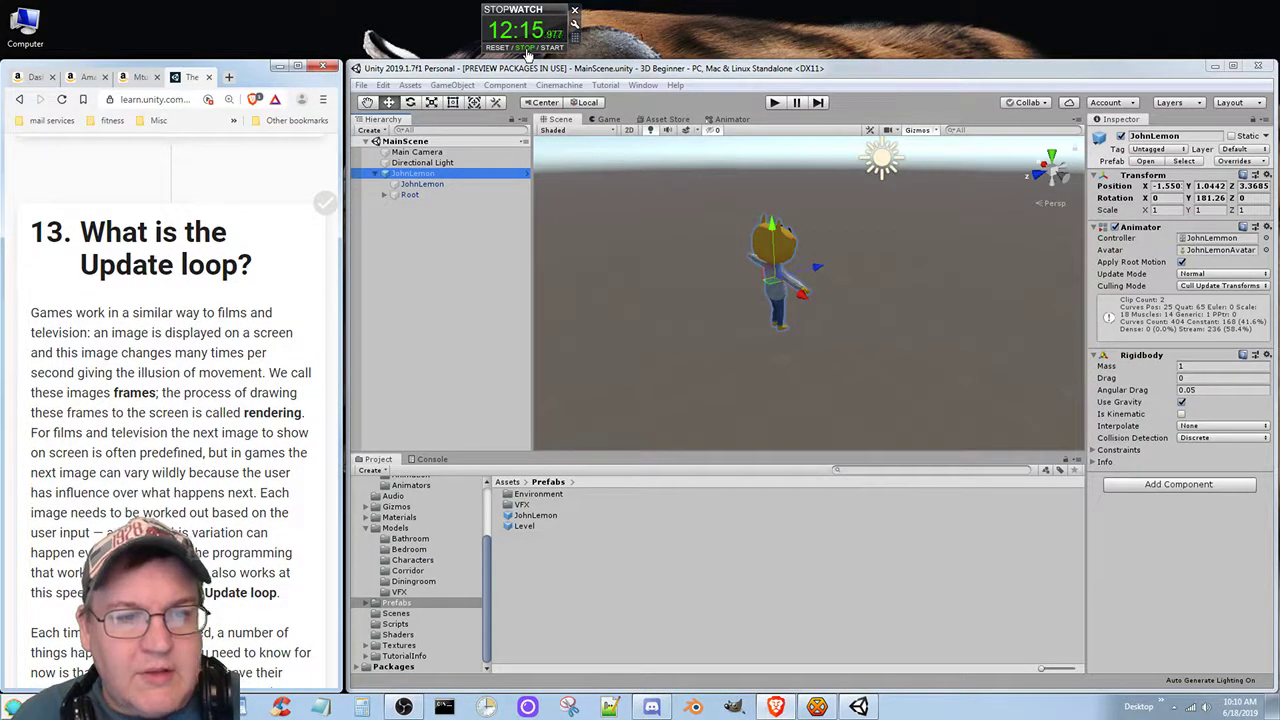
pyautogui.click(497, 47)
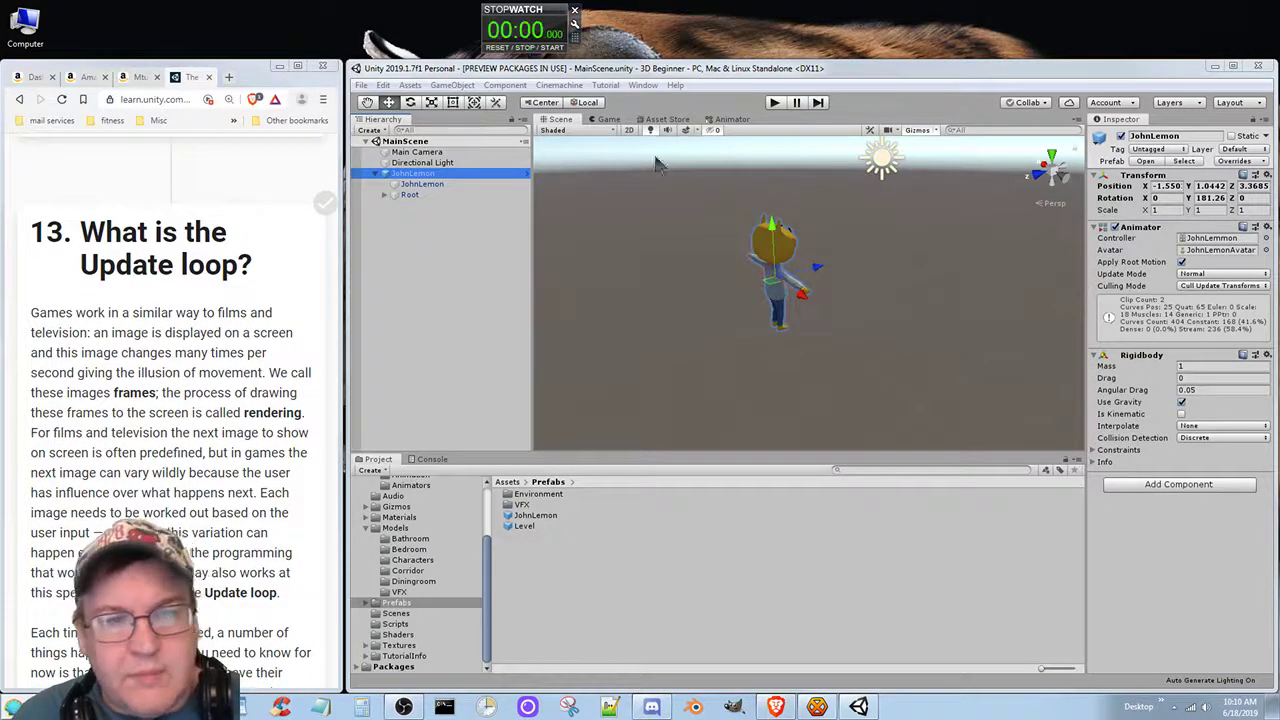